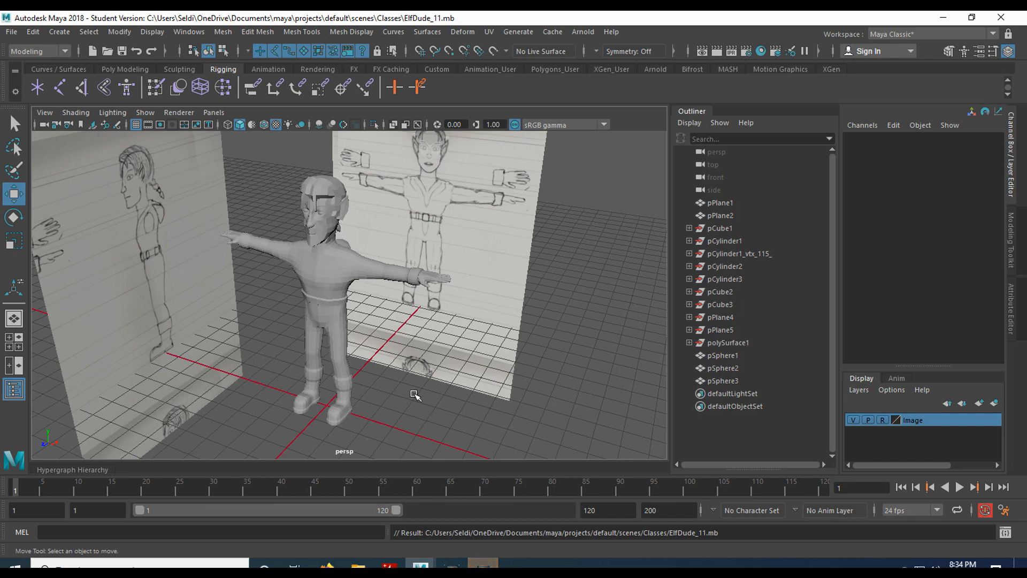
Select the elf's body mesh and orbit the view to look over the character.
{"action": "scroll", "coordinate": [415, 395], "scroll_direction": "up", "scroll_amount": 2}
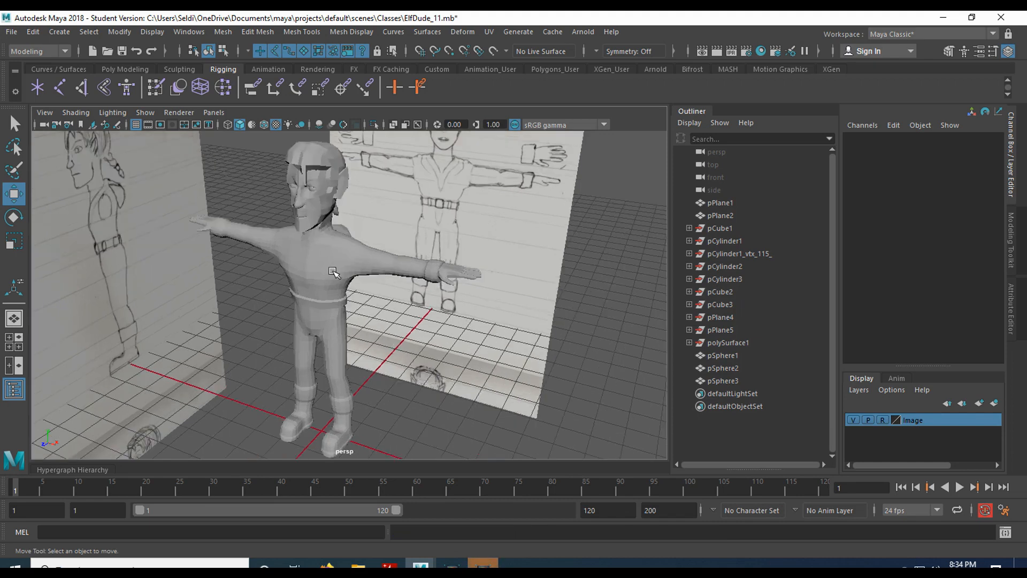
{"action": "left_click", "coordinate": [313, 295]}
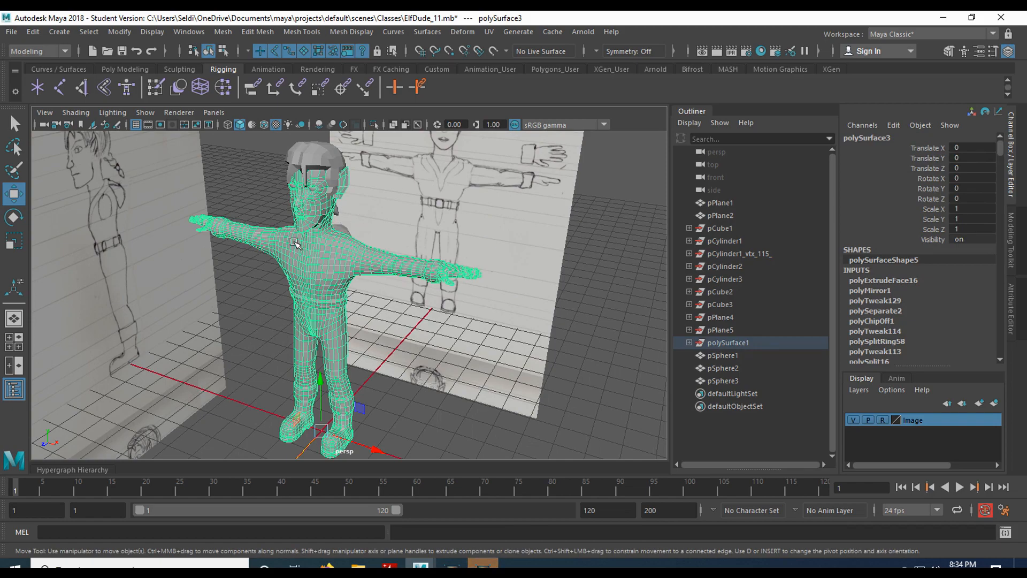
{"action": "scroll", "coordinate": [349, 223], "scroll_direction": "up", "scroll_amount": 4}
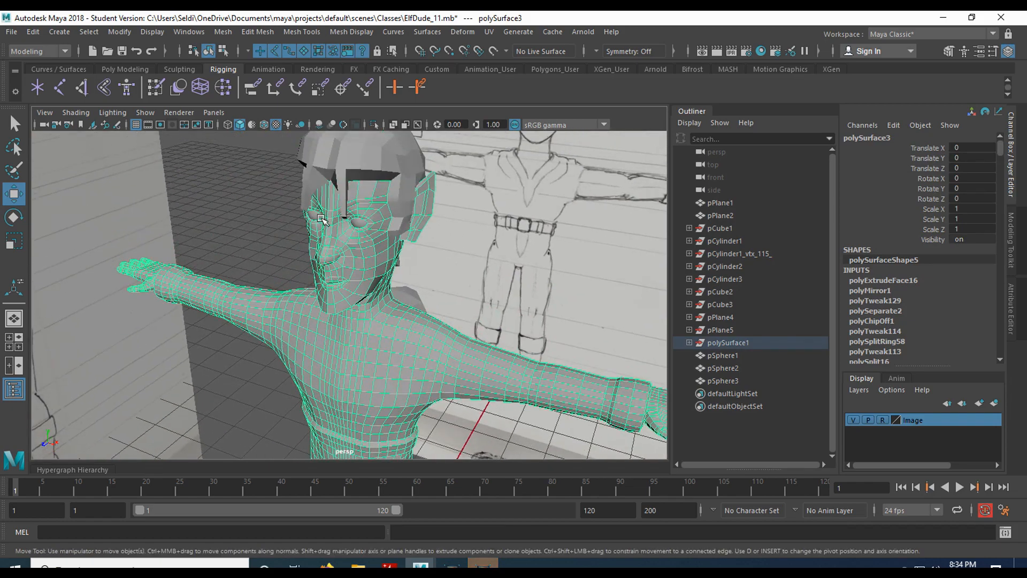
{"action": "left_click_drag", "start_coordinate": [295, 289], "coordinate": [280, 267], "text": "alt"}
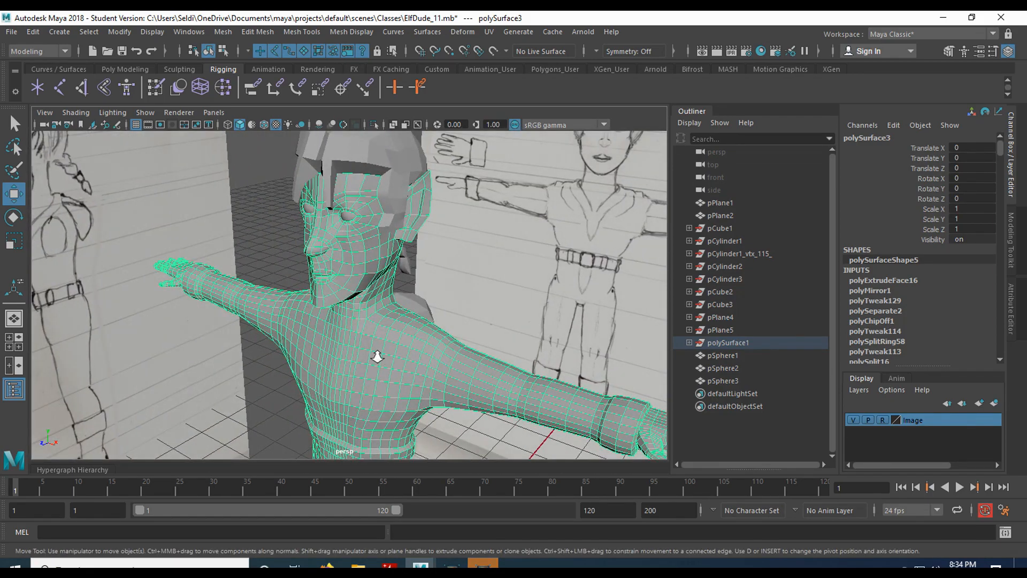
{"action": "scroll", "coordinate": [379, 355], "scroll_direction": "down", "scroll_amount": 5}
{"action": "middle_click_drag", "start_coordinate": [364, 397], "coordinate": [360, 323], "text": "alt"}
{"action": "left_click_drag", "start_coordinate": [359, 323], "coordinate": [409, 341], "text": "alt"}
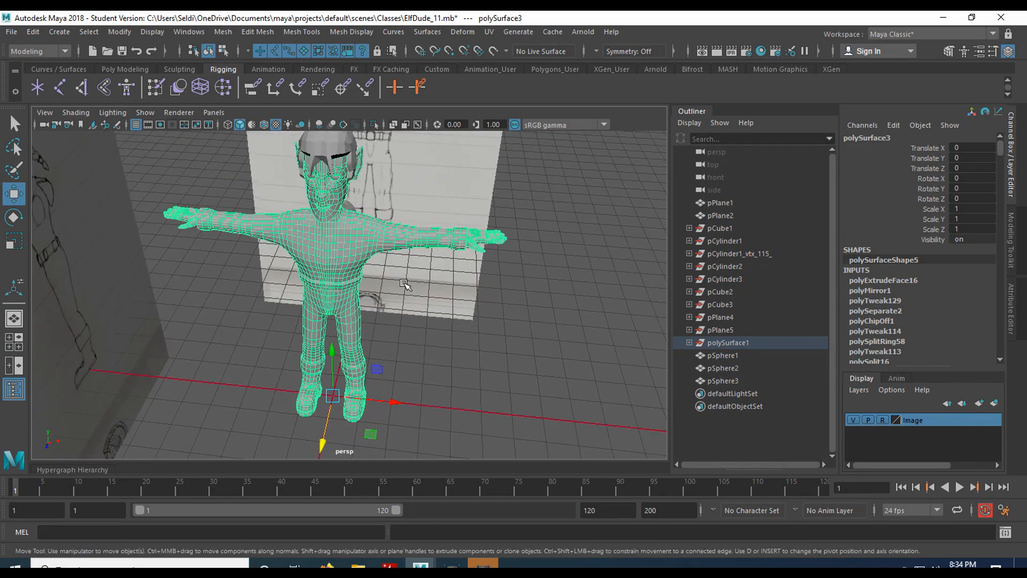
{"action": "scroll", "coordinate": [389, 266], "scroll_direction": "up", "scroll_amount": 3}
{"action": "left_click_drag", "start_coordinate": [388, 258], "coordinate": [389, 342], "text": "alt"}
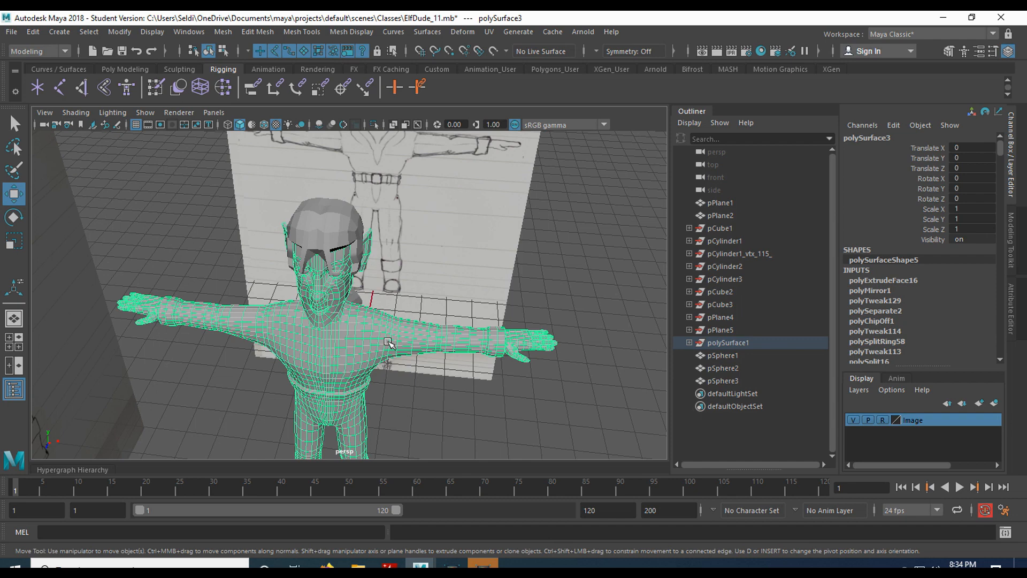
{"action": "scroll", "coordinate": [891, 310], "scroll_direction": "down", "scroll_amount": 3}
{"action": "scroll", "coordinate": [891, 310], "scroll_direction": "up", "scroll_amount": 3}
Delete the body mesh's construction history with Edit > Delete by Type > History.
{"action": "left_click", "coordinate": [34, 32]}
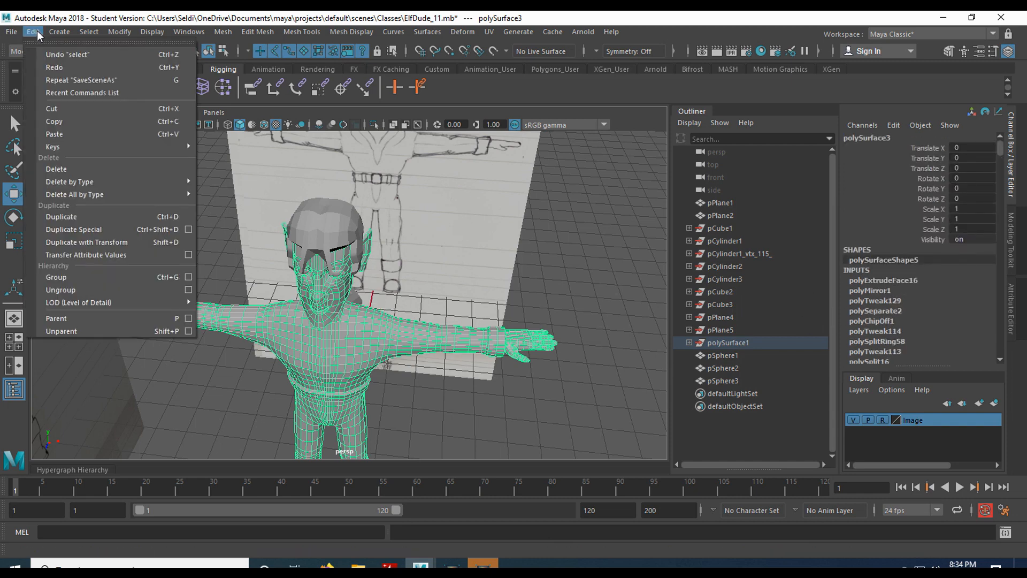
{"action": "mouse_move", "coordinate": [123, 181]}
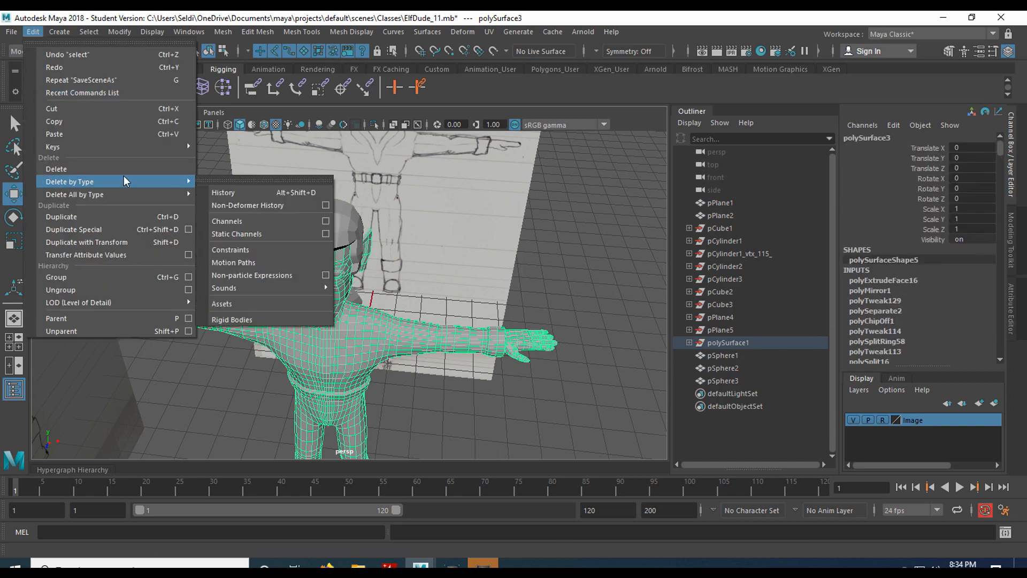
{"action": "left_click", "coordinate": [254, 191]}
Box-select all the character meshes and delete their construction history.
{"action": "left_click", "coordinate": [350, 238]}
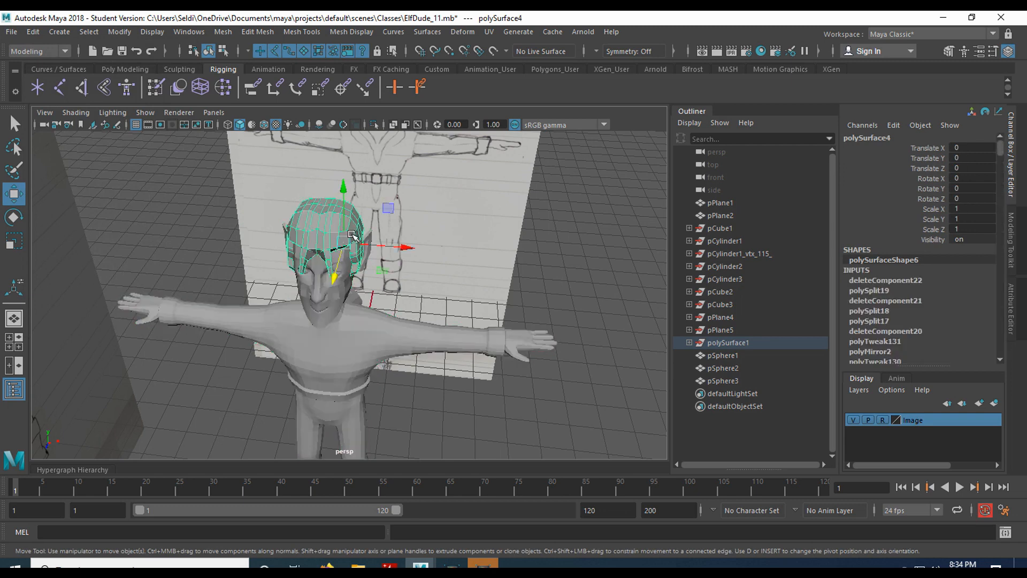
{"action": "left_click", "coordinate": [324, 340]}
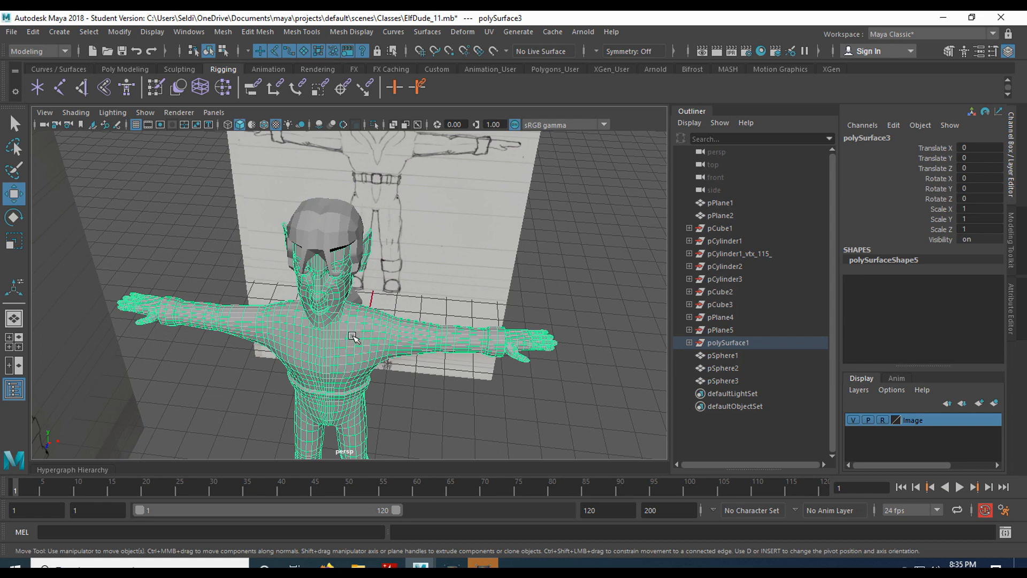
{"action": "left_click", "coordinate": [319, 227]}
{"action": "scroll", "coordinate": [910, 313], "scroll_direction": "down", "scroll_amount": 10}
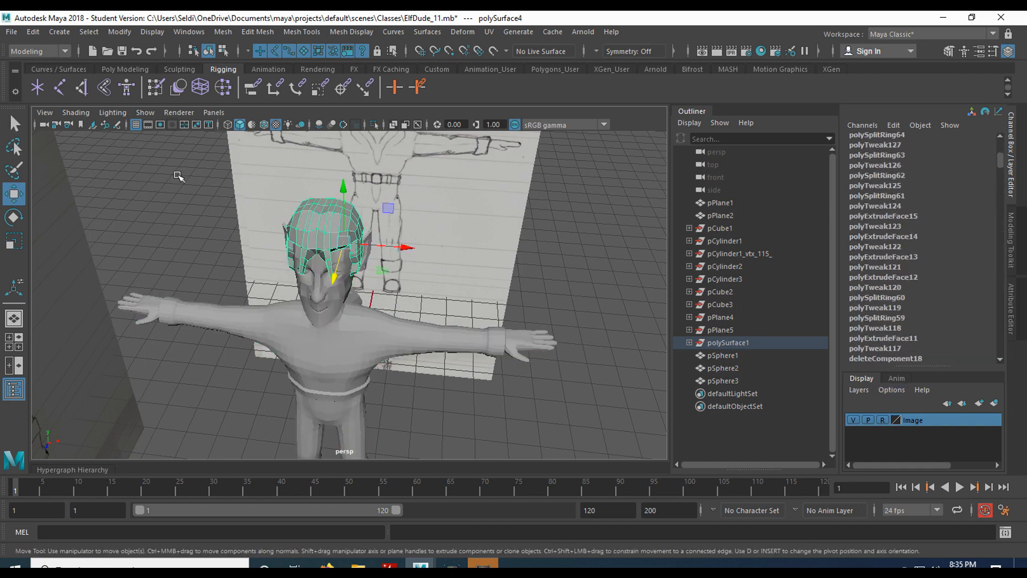
{"action": "scroll", "coordinate": [220, 225], "scroll_direction": "down", "scroll_amount": 5}
{"action": "left_click_drag", "start_coordinate": [230, 230], "coordinate": [498, 466]}
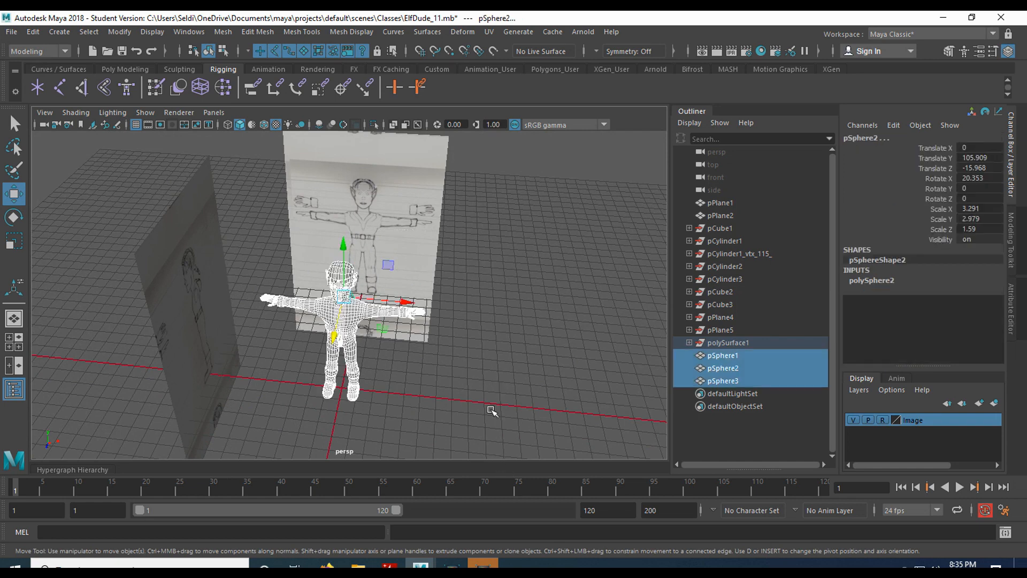
{"action": "left_click", "coordinate": [32, 33]}
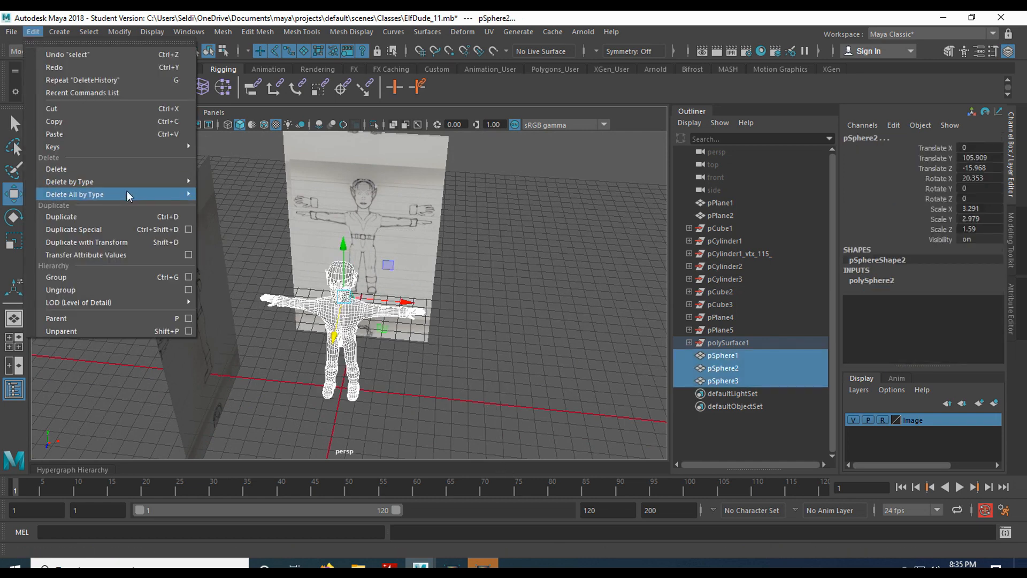
{"action": "mouse_move", "coordinate": [132, 183]}
{"action": "left_click", "coordinate": [236, 191]}
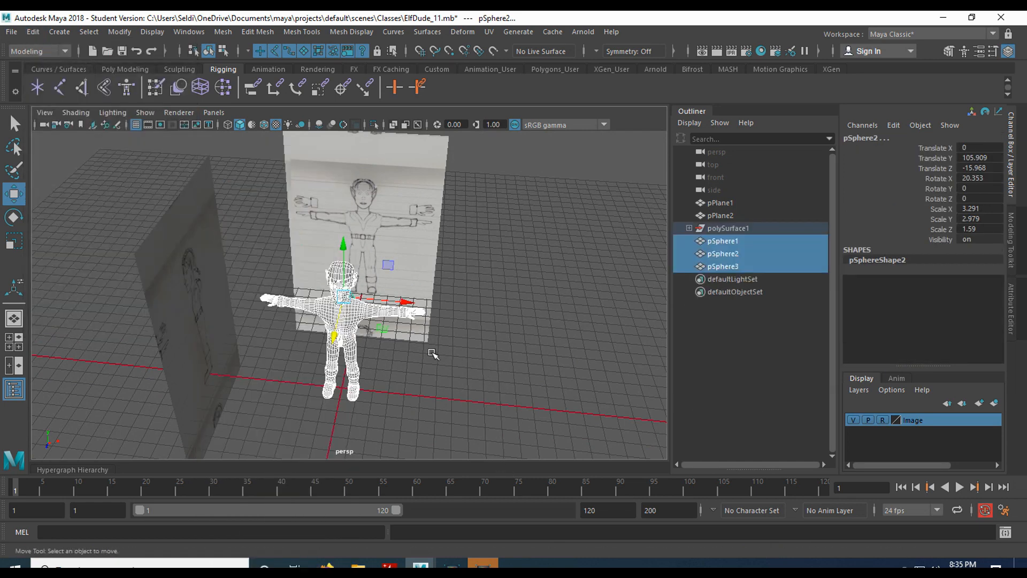
Clear the selection and reselect the elf body mesh.
{"action": "left_click", "coordinate": [464, 365]}
{"action": "scroll", "coordinate": [424, 349], "scroll_direction": "up", "scroll_amount": 5}
{"action": "left_click", "coordinate": [332, 357]}
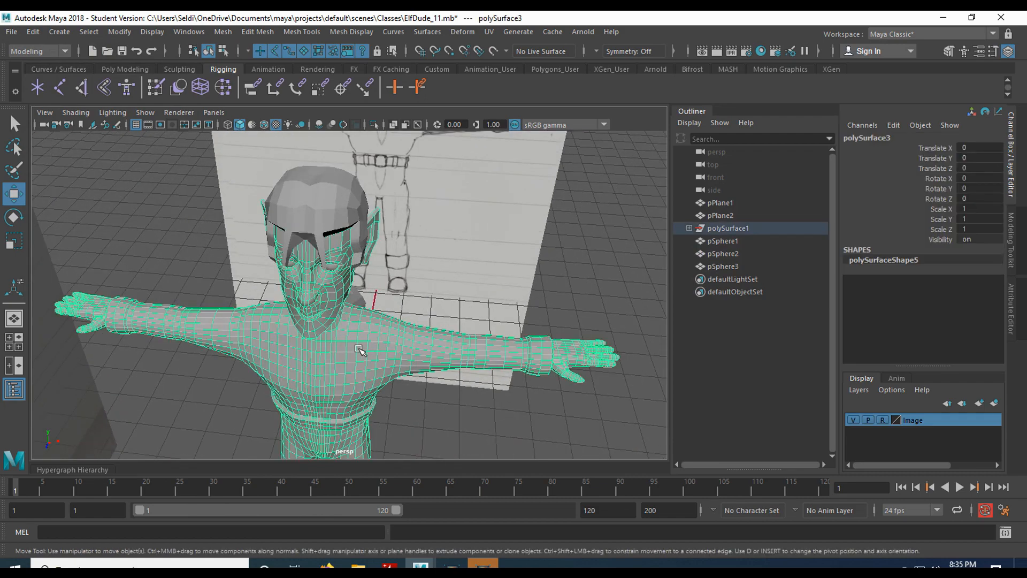
Keep the Modeling menu set active and open the UV menu for the body mesh.
{"action": "scroll", "coordinate": [359, 350], "scroll_direction": "down", "scroll_amount": 6}
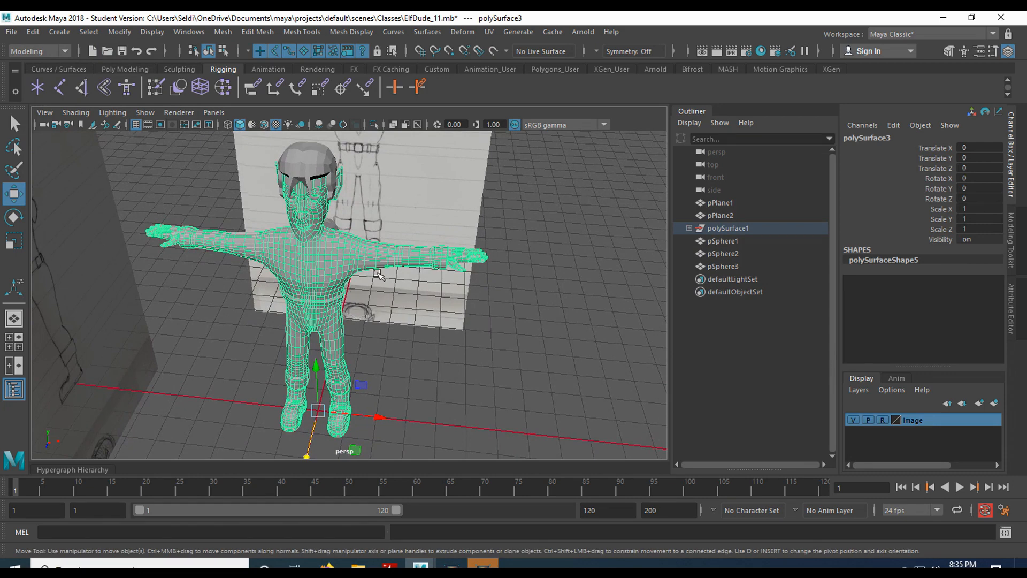
{"action": "left_click", "coordinate": [49, 52]}
{"action": "left_click", "coordinate": [47, 51]}
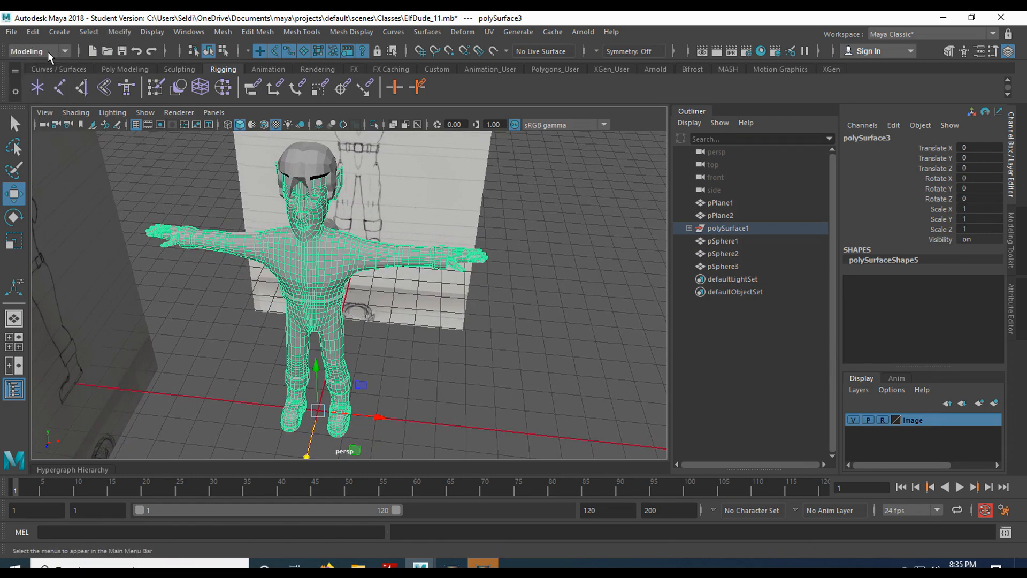
{"action": "left_click", "coordinate": [489, 32]}
{"action": "mouse_move", "coordinate": [518, 31]}
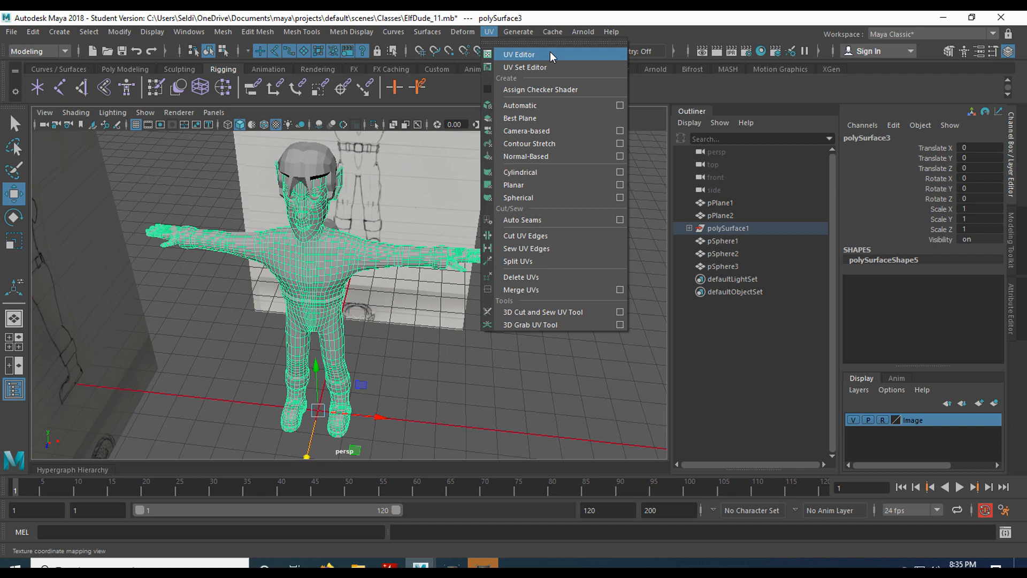
Open the UV Editor and resize it and the UV Toolkit so the perspective view stays visible.
{"action": "left_click", "coordinate": [550, 53]}
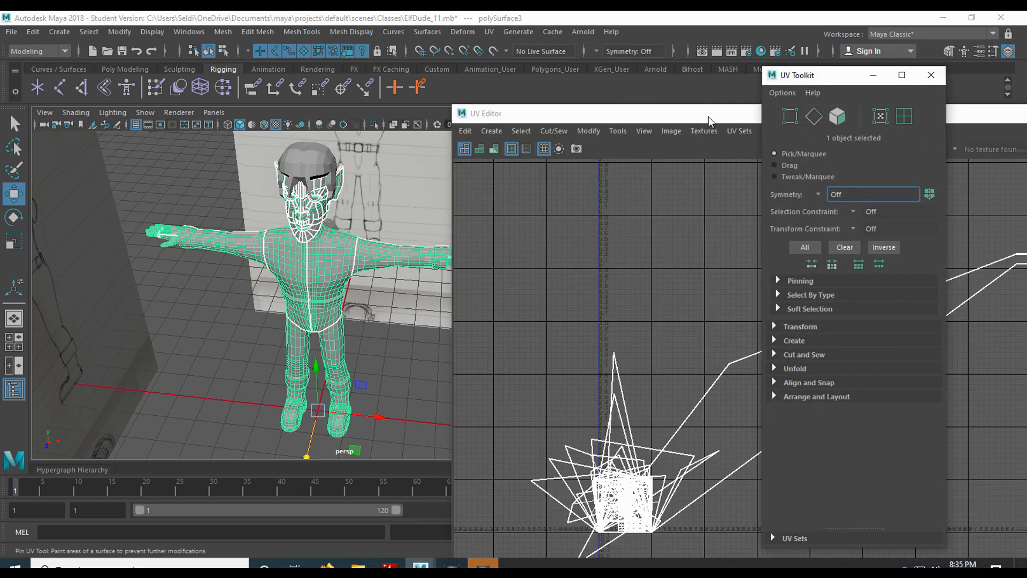
{"action": "left_click_drag", "start_coordinate": [714, 117], "coordinate": [362, 72]}
{"action": "left_click_drag", "start_coordinate": [804, 78], "coordinate": [769, 130]}
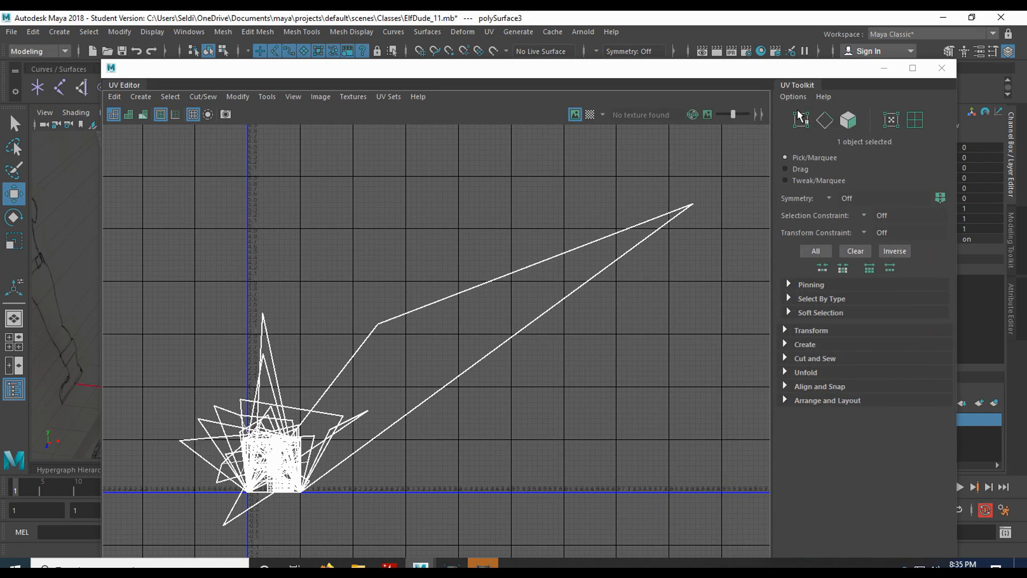
{"action": "left_click_drag", "start_coordinate": [101, 62], "coordinate": [456, 75]}
{"action": "left_click_drag", "start_coordinate": [627, 85], "coordinate": [625, 68]}
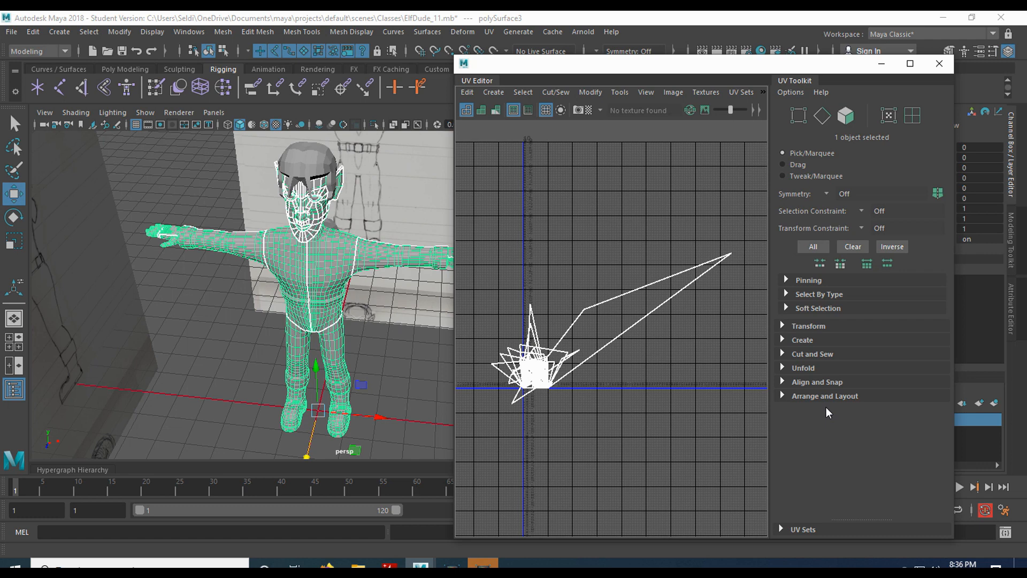
{"action": "scroll", "coordinate": [556, 379], "scroll_direction": "up", "scroll_amount": 5}
{"action": "scroll", "coordinate": [556, 379], "scroll_direction": "down", "scroll_amount": 3}
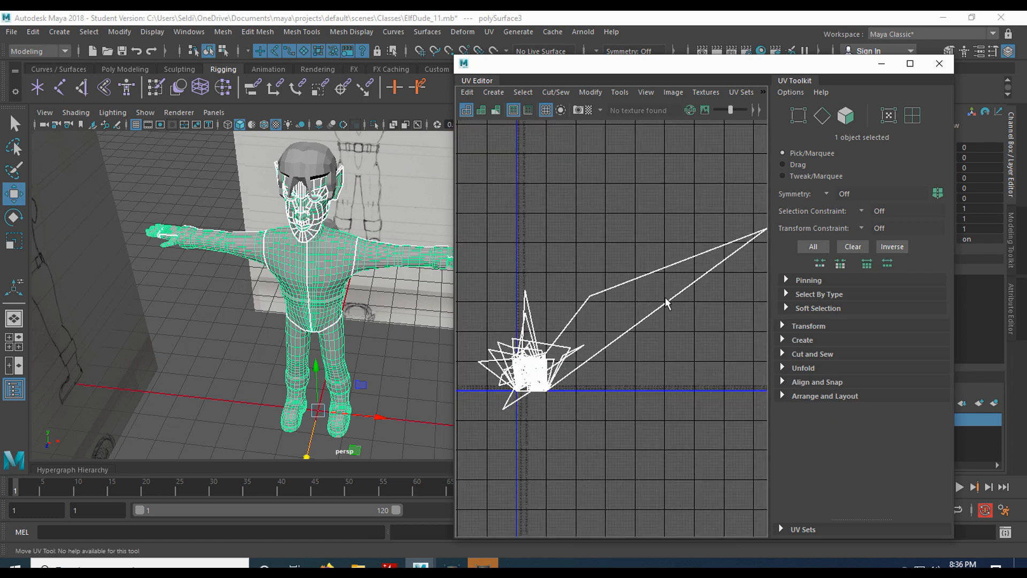
{"action": "scroll", "coordinate": [621, 380], "scroll_direction": "up", "scroll_amount": 1}
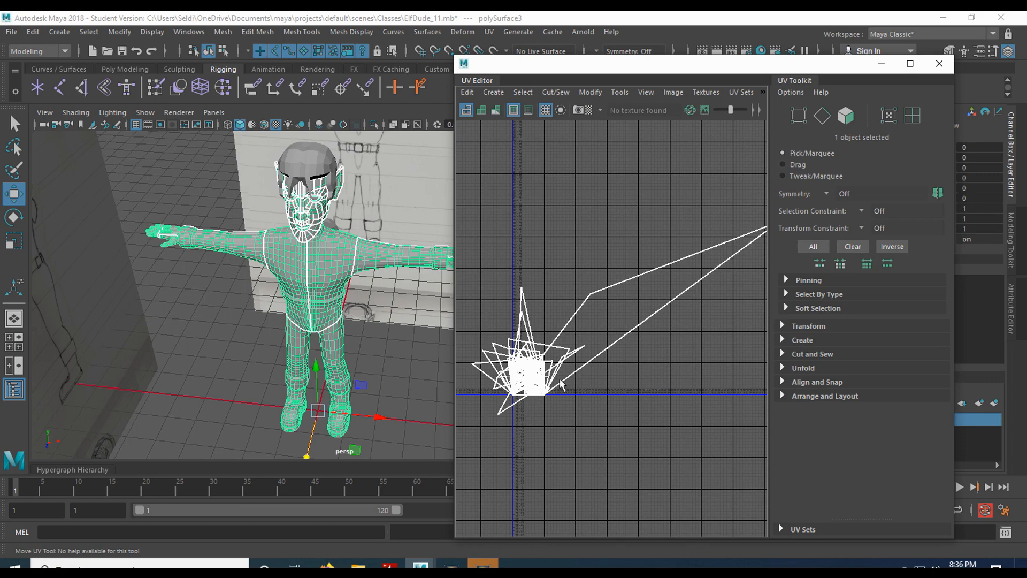
{"action": "scroll", "coordinate": [557, 399], "scroll_direction": "up", "scroll_amount": 5}
{"action": "scroll", "coordinate": [557, 398], "scroll_direction": "up", "scroll_amount": 3}
{"action": "middle_click_drag", "start_coordinate": [489, 306], "coordinate": [732, 379], "text": "alt"}
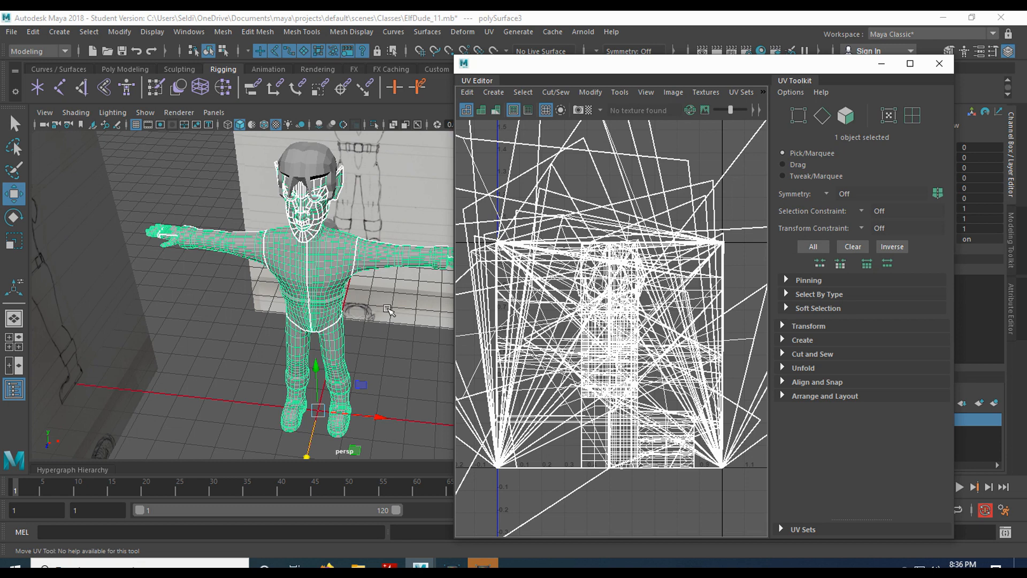
{"action": "scroll", "coordinate": [388, 309], "scroll_direction": "up", "scroll_amount": 2}
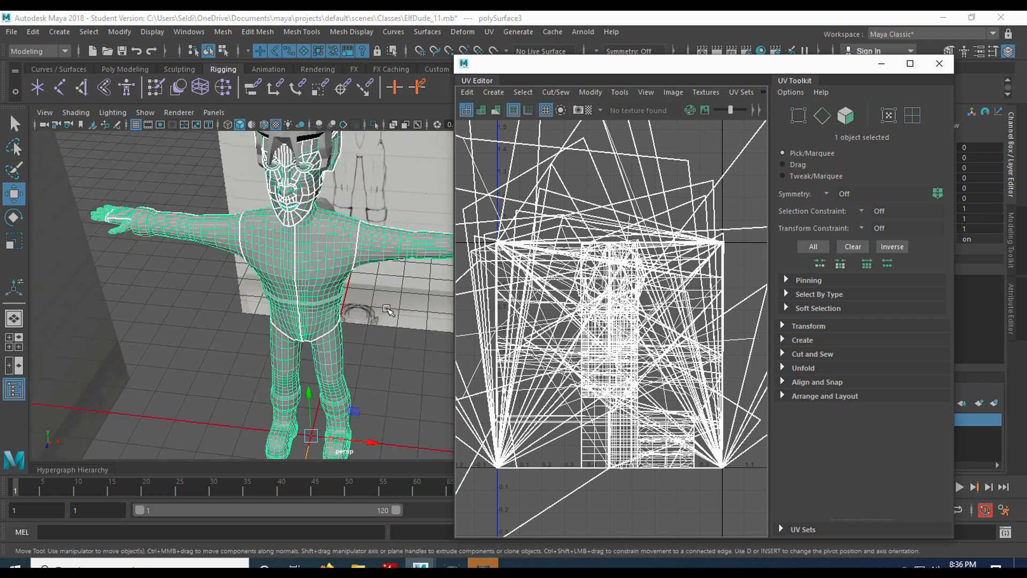
{"action": "scroll", "coordinate": [597, 399], "scroll_direction": "down", "scroll_amount": 5}
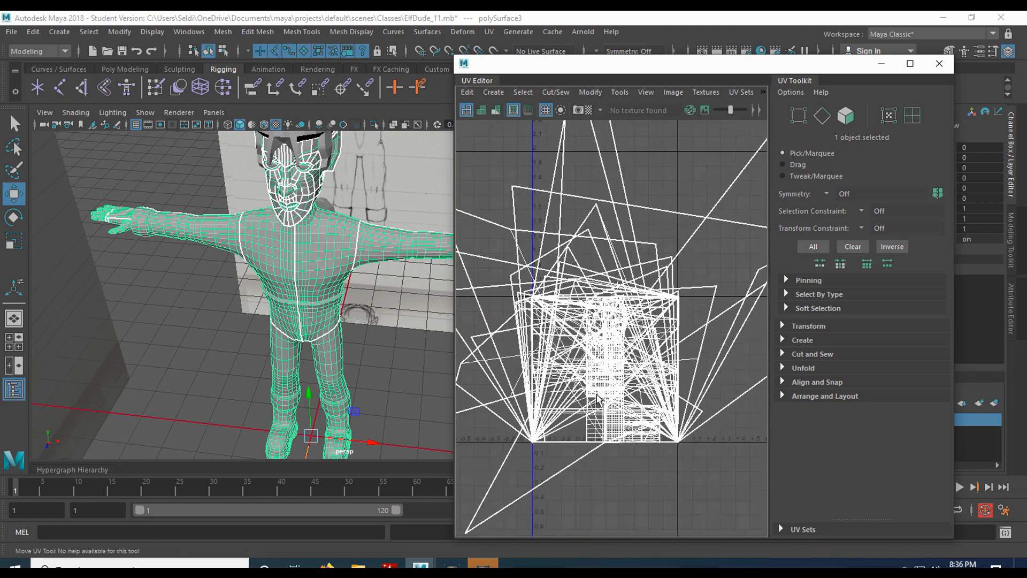
{"action": "scroll", "coordinate": [597, 398], "scroll_direction": "down", "scroll_amount": 2}
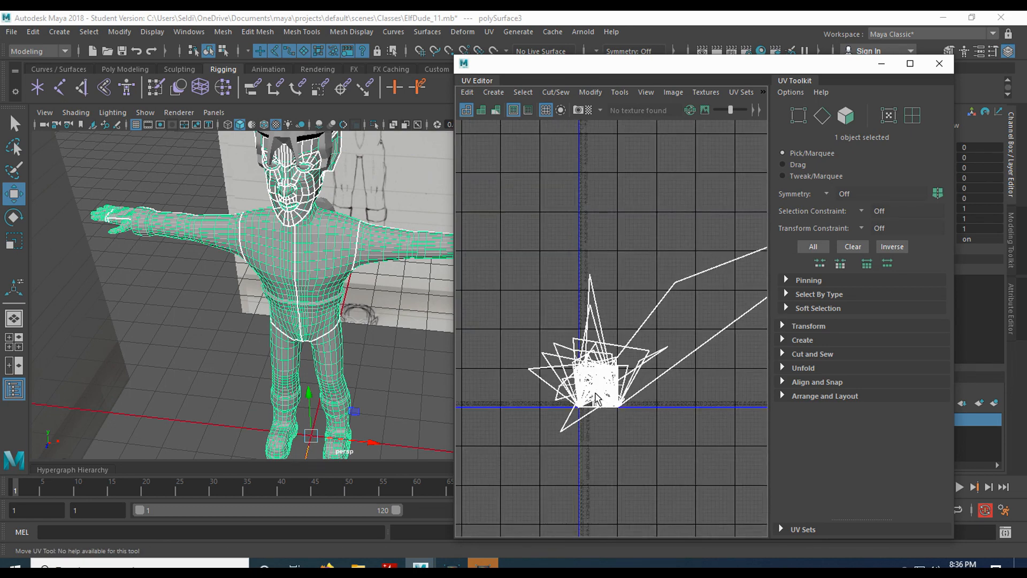
{"action": "scroll", "coordinate": [597, 399], "scroll_direction": "up", "scroll_amount": 2}
{"action": "middle_click_drag", "start_coordinate": [642, 349], "coordinate": [555, 380], "text": "alt"}
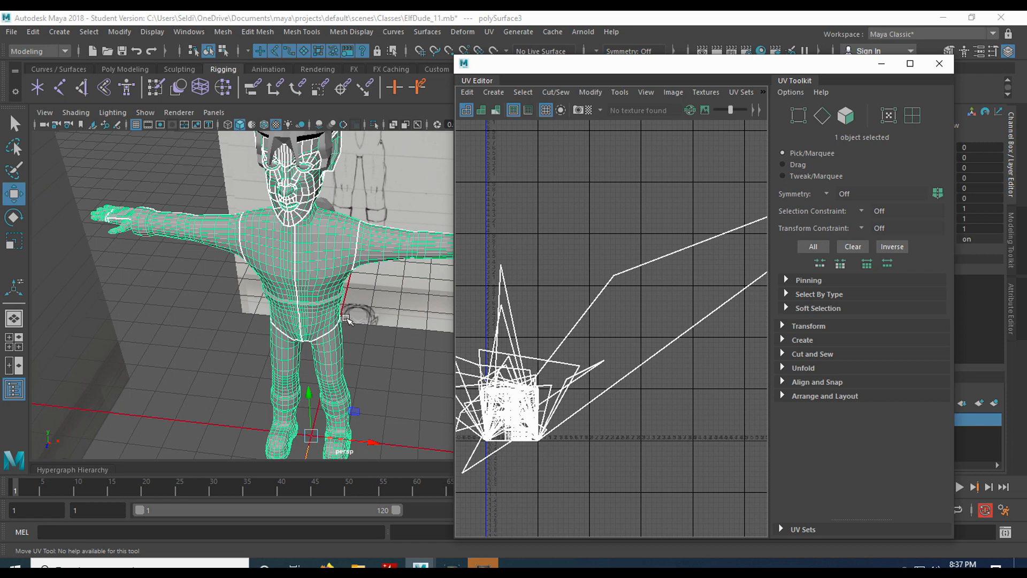
Frame the whole elf character in the perspective view and open the UV menu.
{"action": "left_click_drag", "start_coordinate": [361, 314], "coordinate": [371, 286], "text": "alt"}
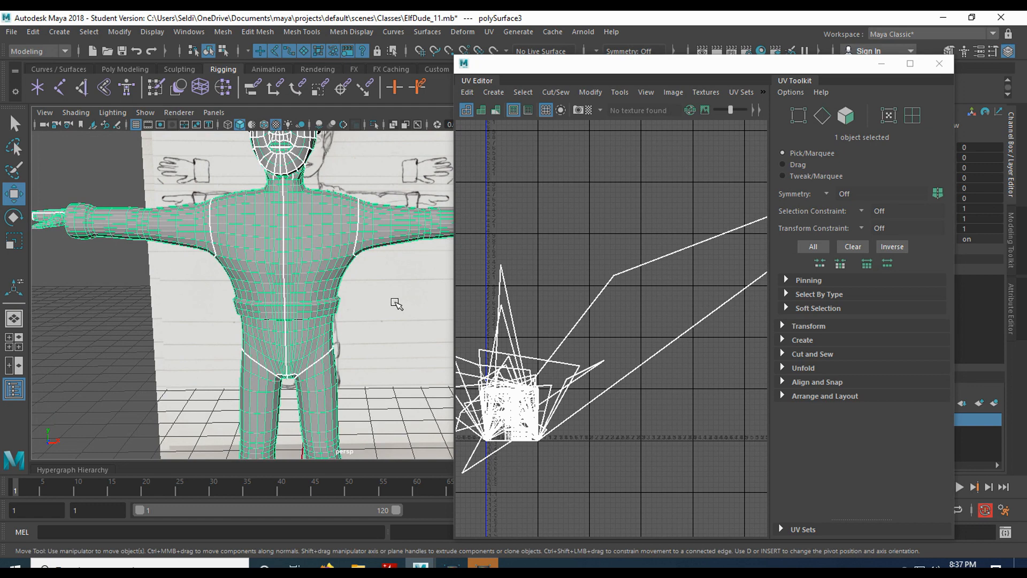
{"action": "key", "text": "f"}
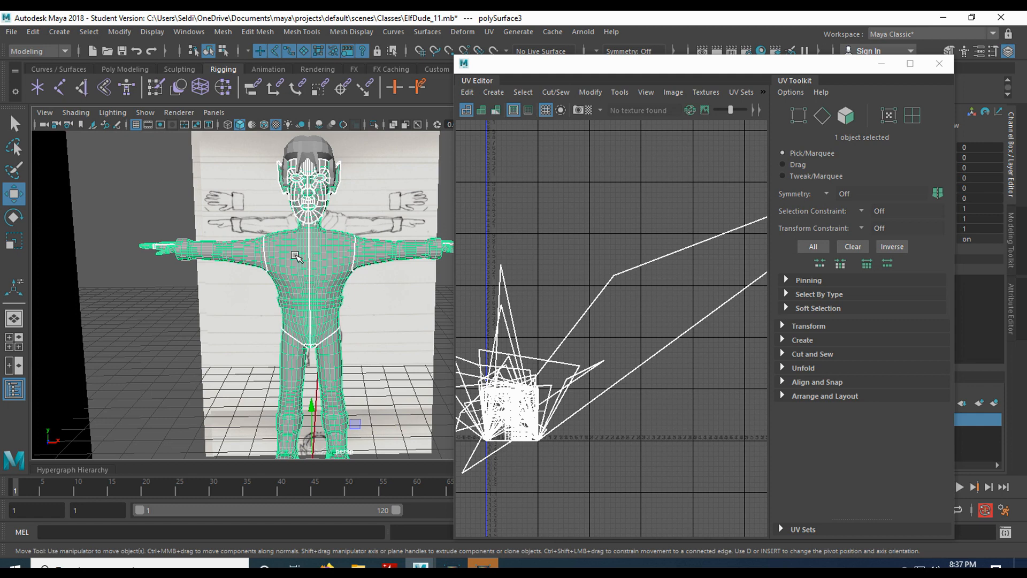
{"action": "scroll", "coordinate": [319, 280], "scroll_direction": "up", "scroll_amount": 2}
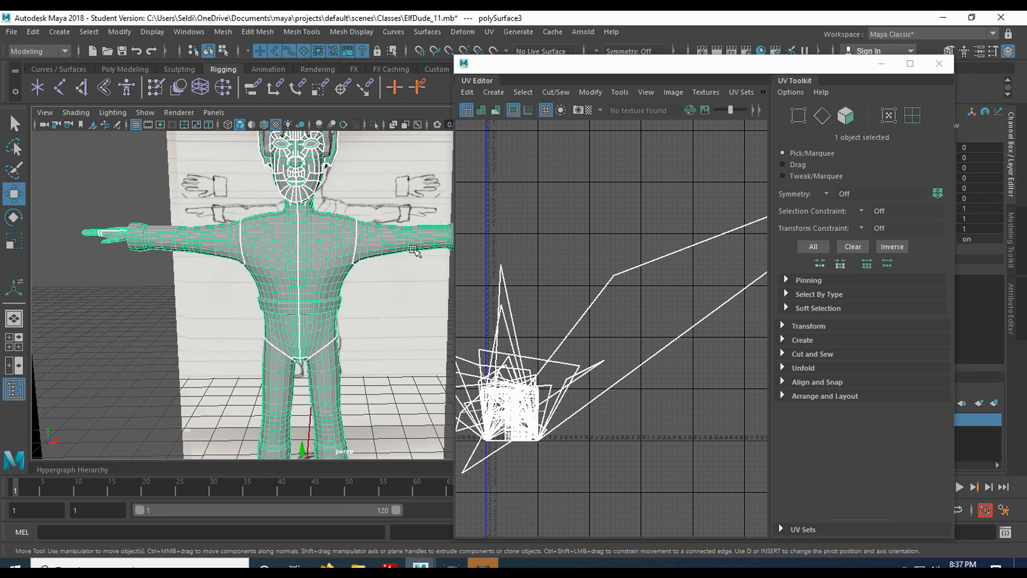
{"action": "scroll", "coordinate": [334, 428], "scroll_direction": "down", "scroll_amount": 3}
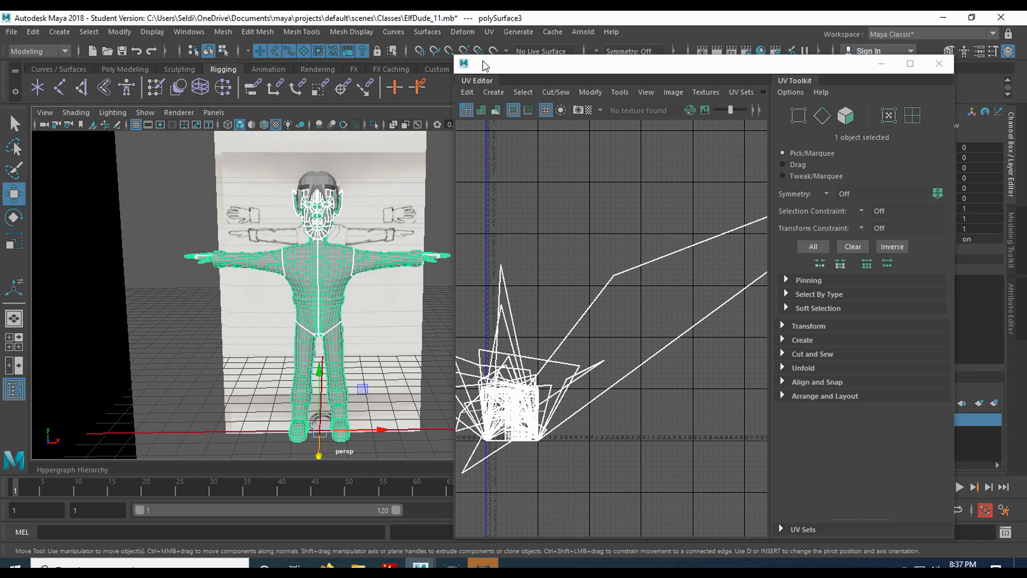
{"action": "left_click", "coordinate": [489, 33]}
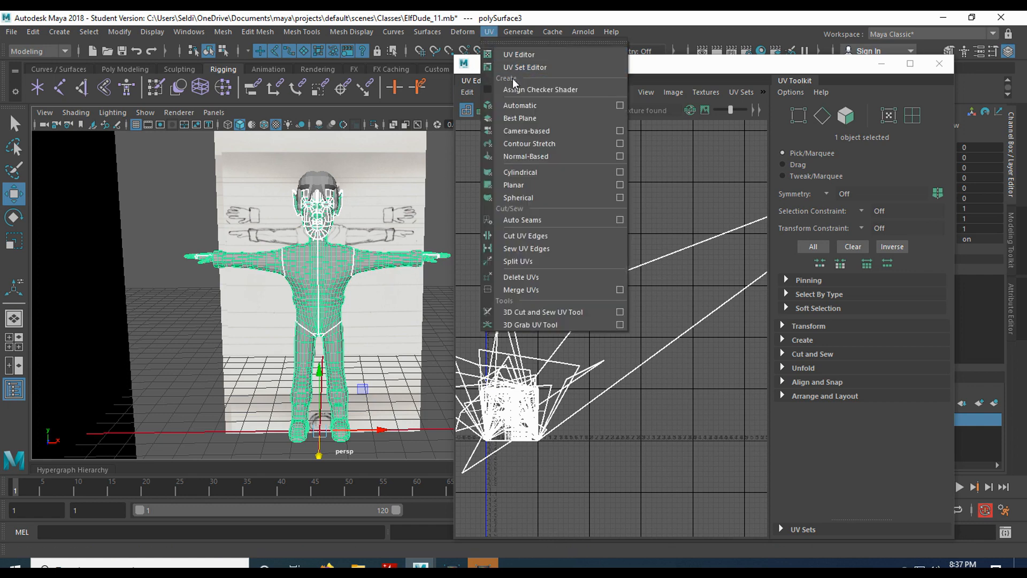
Apply an Automatic UV projection, giving 98 shells, and frame them in the UV Editor.
{"action": "left_click", "coordinate": [559, 111]}
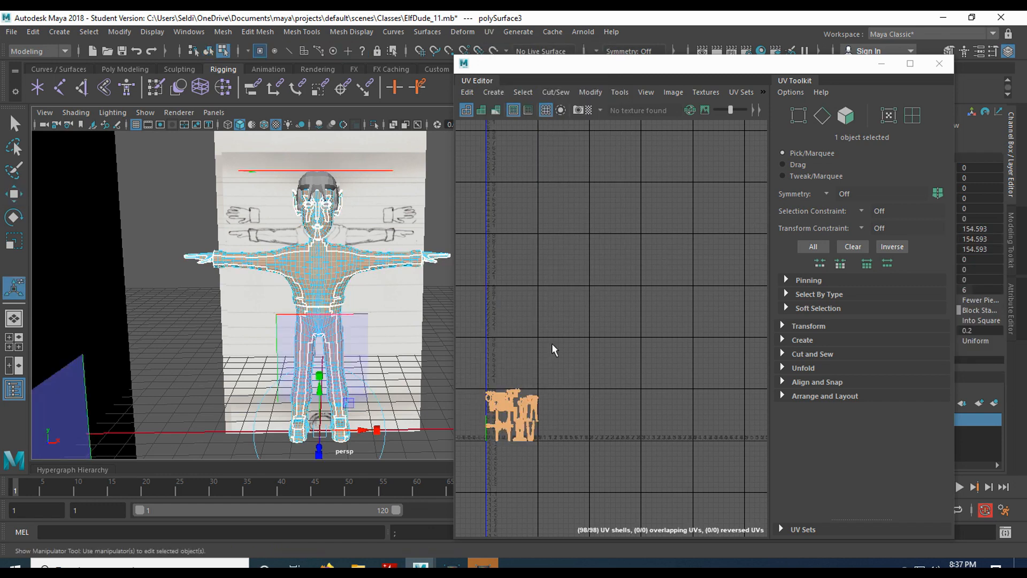
{"action": "scroll", "coordinate": [529, 425], "scroll_direction": "up", "scroll_amount": 5}
{"action": "middle_click_drag", "start_coordinate": [503, 396], "coordinate": [679, 286], "text": "alt"}
{"action": "scroll", "coordinate": [699, 262], "scroll_direction": "down", "scroll_amount": 4}
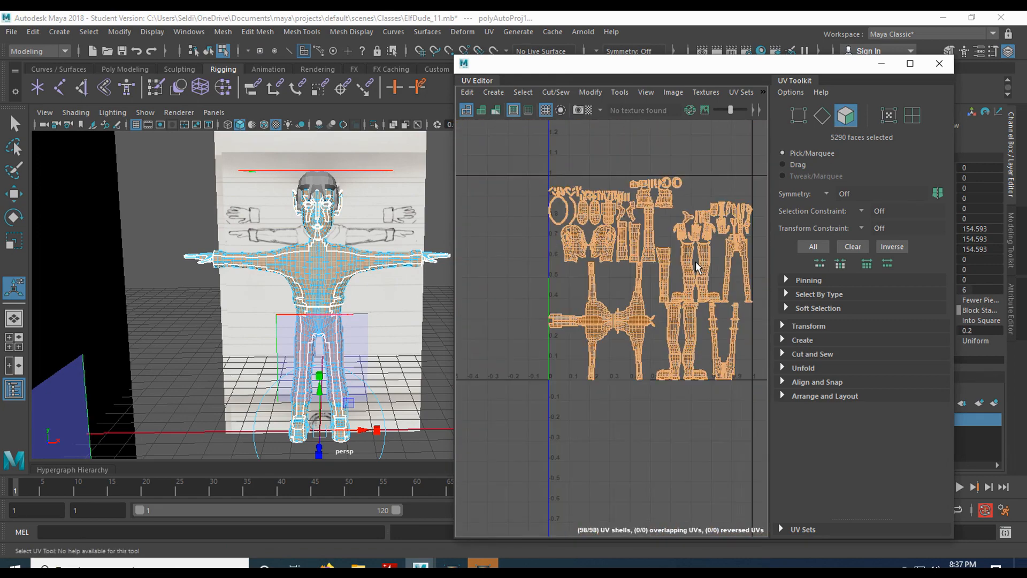
{"action": "scroll", "coordinate": [697, 266], "scroll_direction": "up", "scroll_amount": 2}
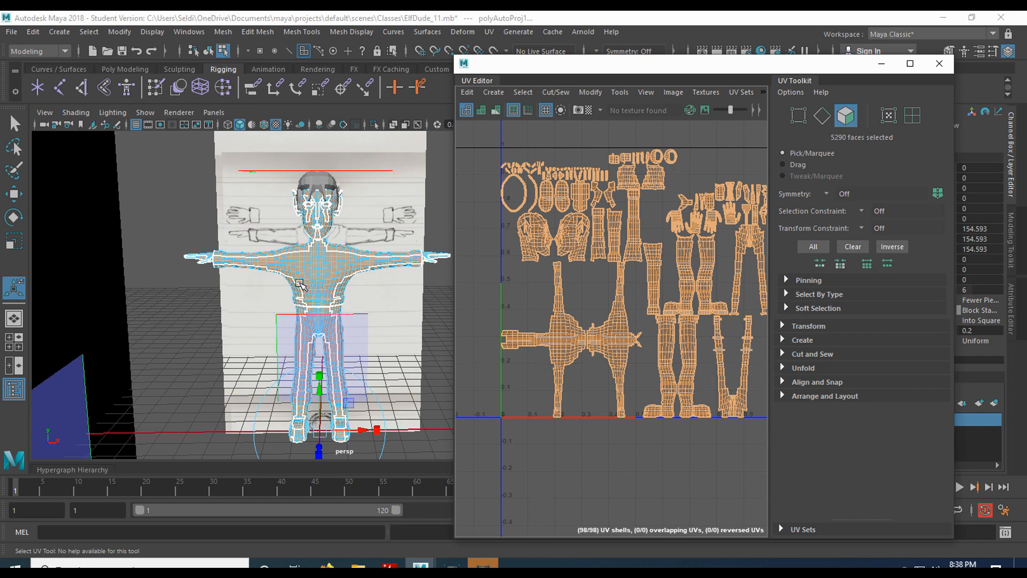
{"action": "scroll", "coordinate": [329, 274], "scroll_direction": "up", "scroll_amount": 6}
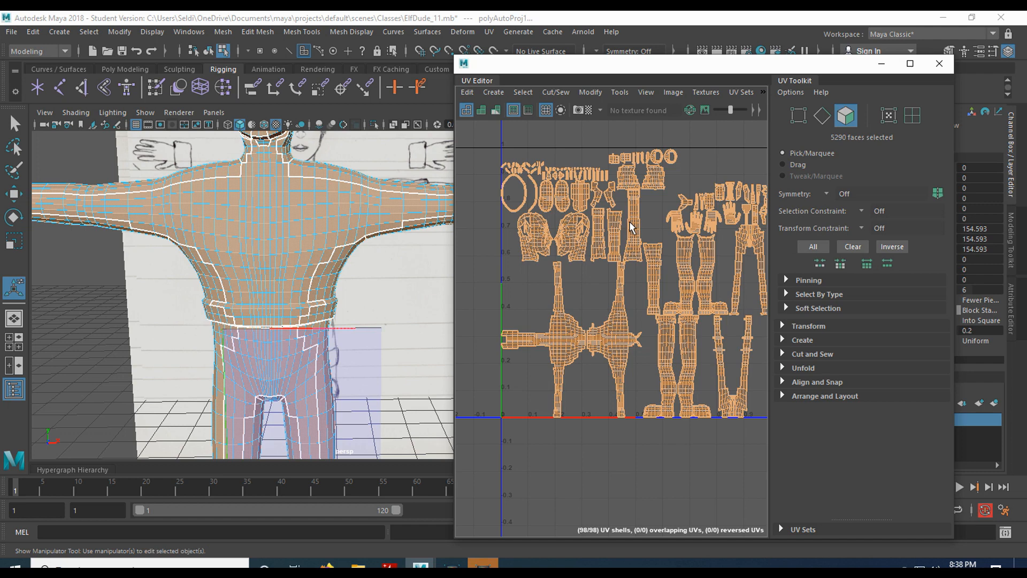
{"action": "left_click", "coordinate": [489, 31]}
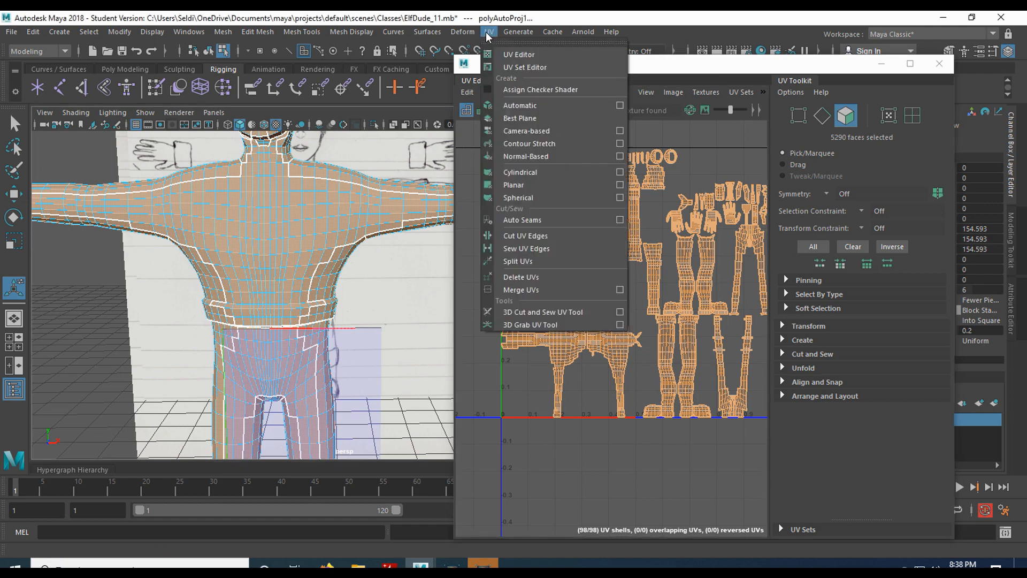
Apply a Planar projection from the Z axis, then deselect the resulting UVs.
{"action": "left_click", "coordinate": [620, 185]}
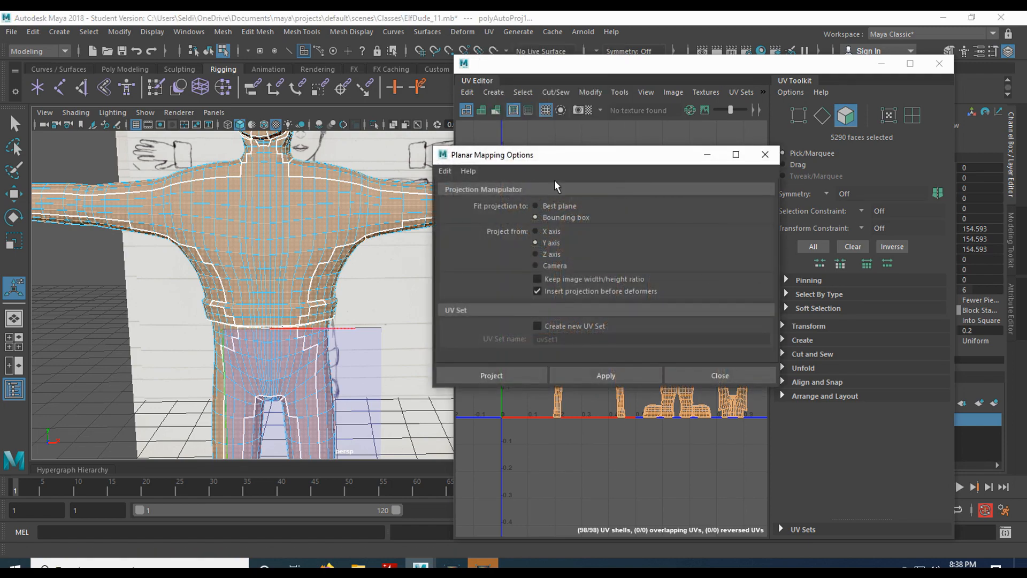
{"action": "scroll", "coordinate": [280, 354], "scroll_direction": "down", "scroll_amount": 4}
{"action": "left_click_drag", "start_coordinate": [281, 355], "coordinate": [216, 391], "text": "alt"}
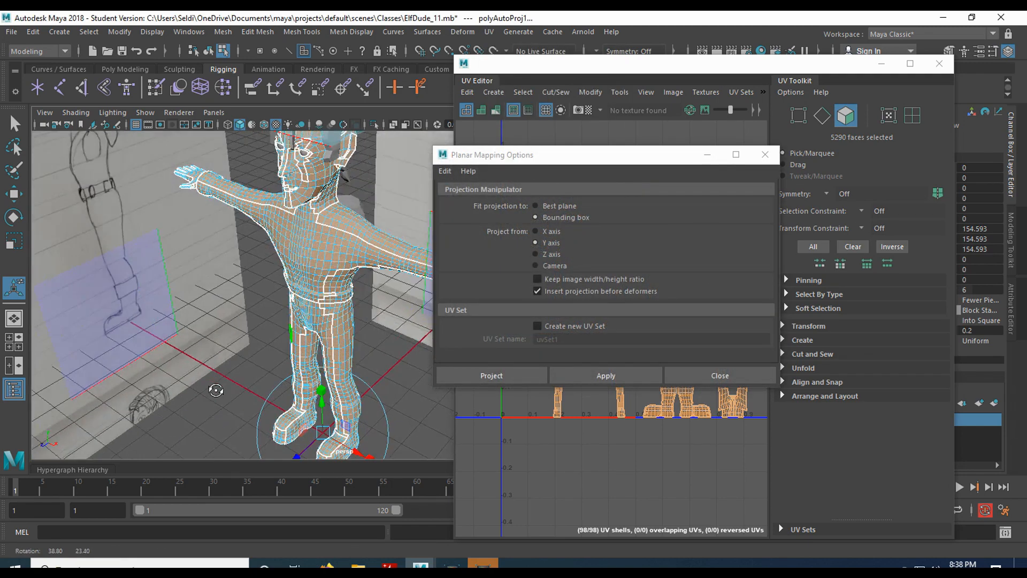
{"action": "left_click", "coordinate": [536, 255]}
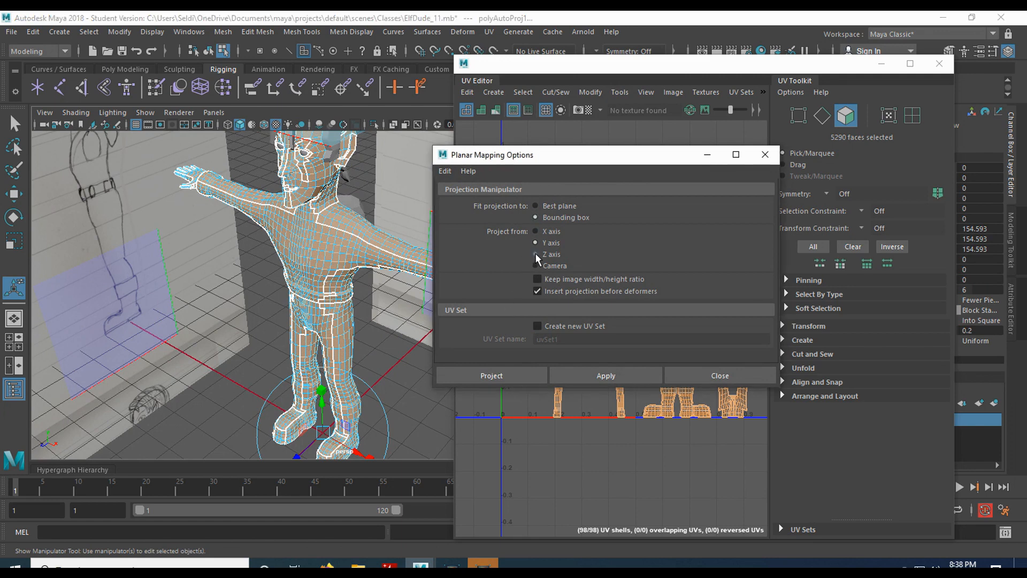
{"action": "left_click", "coordinate": [490, 375]}
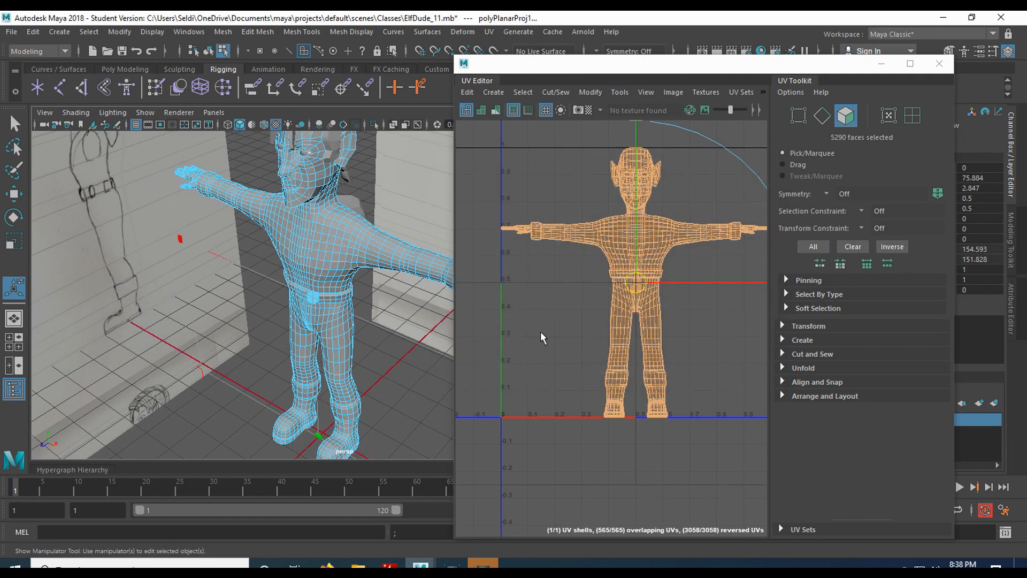
{"action": "middle_click_drag", "start_coordinate": [565, 328], "coordinate": [534, 340], "text": "alt"}
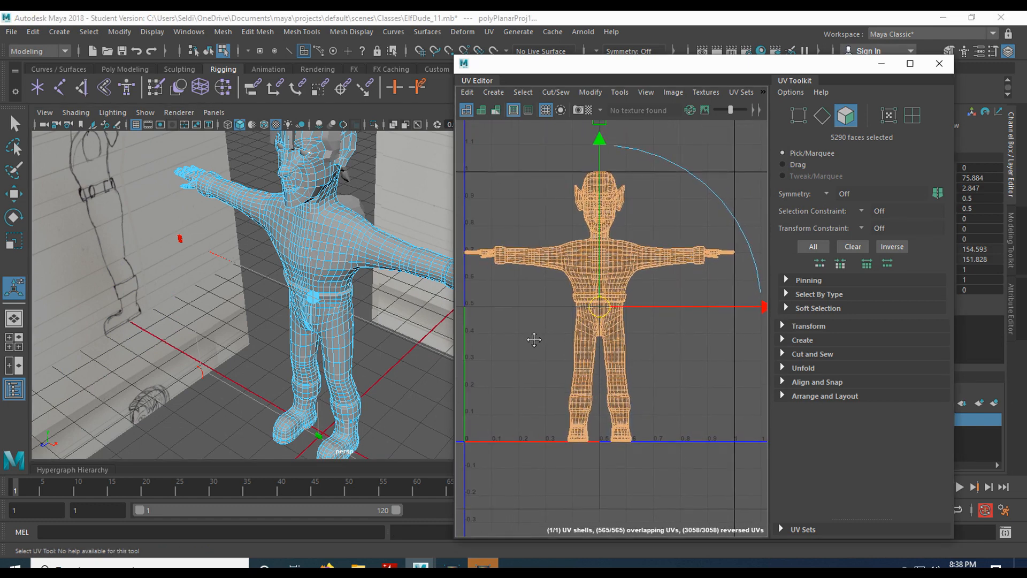
{"action": "left_click", "coordinate": [653, 374]}
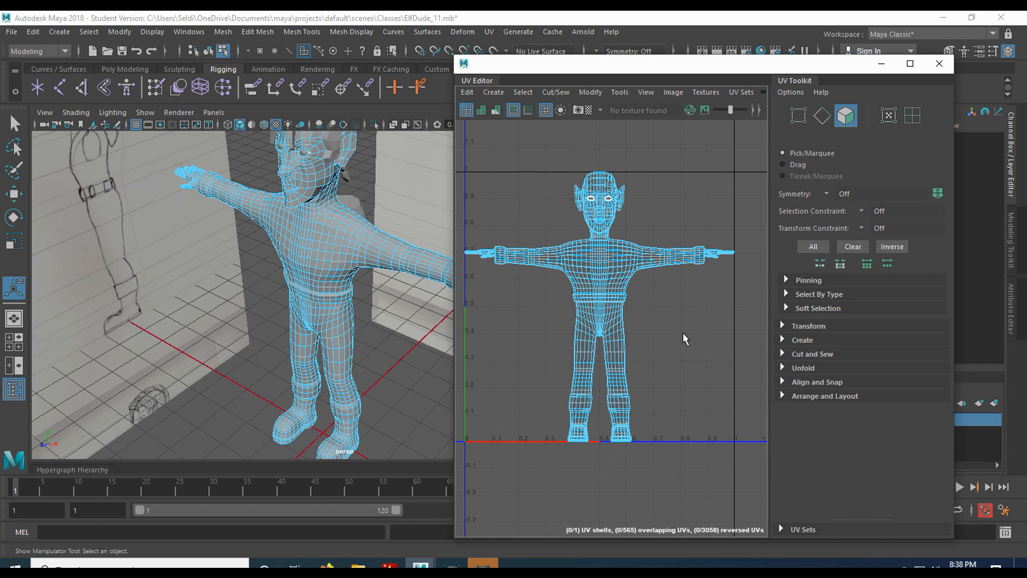
Pick arm faces in the viewport and UV Editor to compare their positions.
{"action": "left_click", "coordinate": [383, 255]}
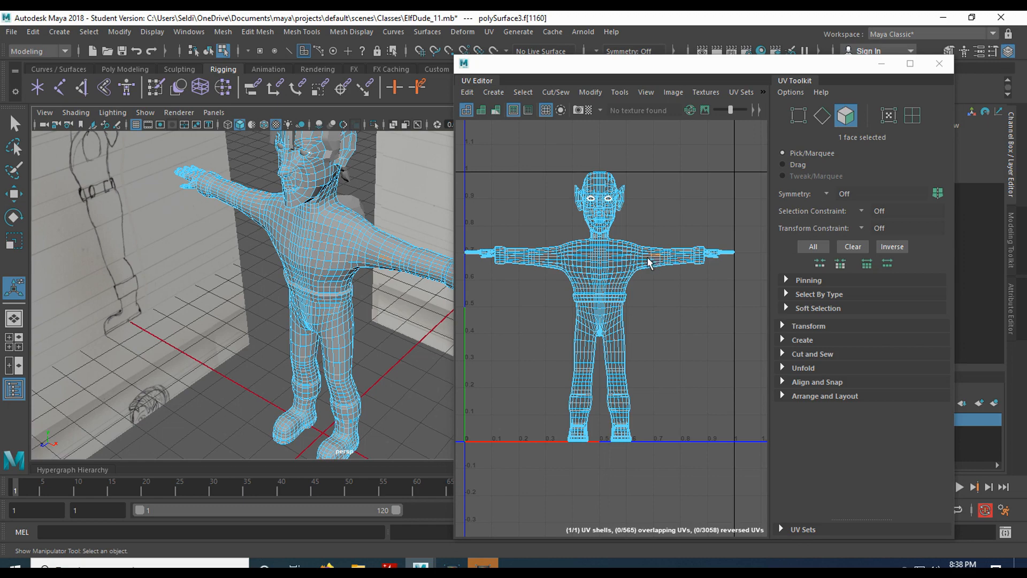
{"action": "left_click_drag", "start_coordinate": [369, 324], "coordinate": [223, 289], "text": "alt"}
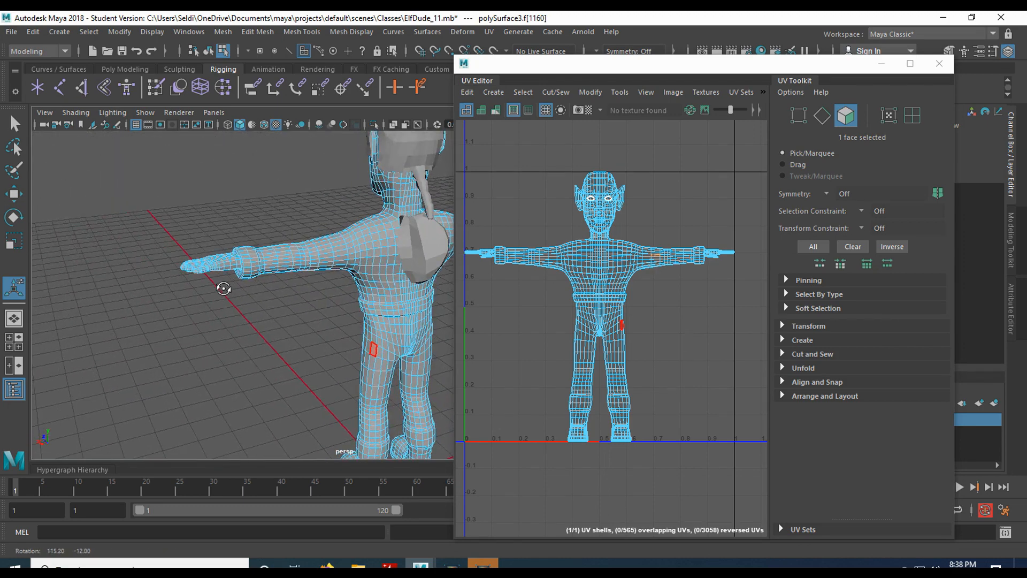
{"action": "left_click", "coordinate": [667, 262]}
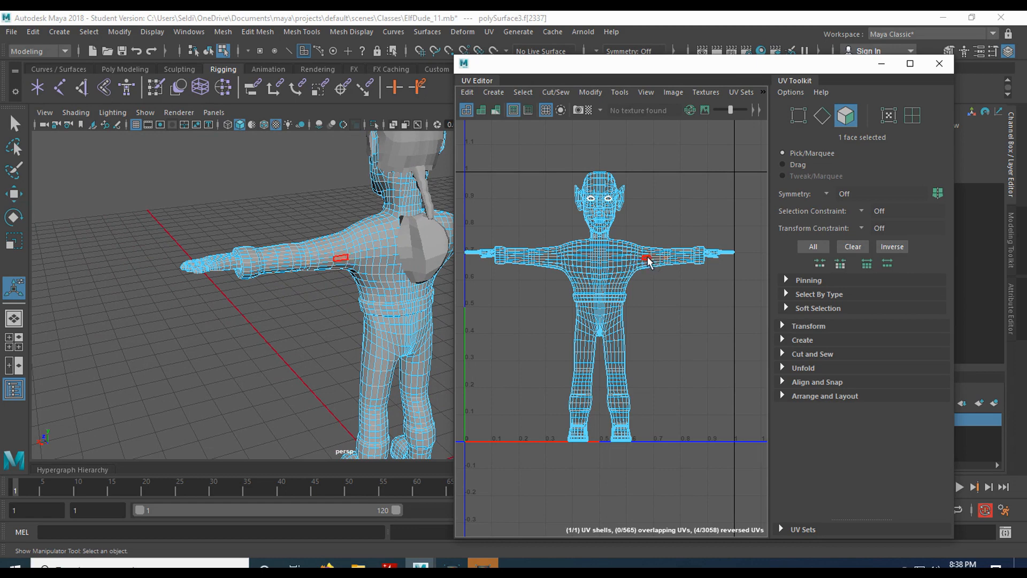
{"action": "left_click_drag", "start_coordinate": [179, 259], "coordinate": [307, 276], "text": "alt"}
{"action": "scroll", "coordinate": [309, 274], "scroll_direction": "up", "scroll_amount": 3}
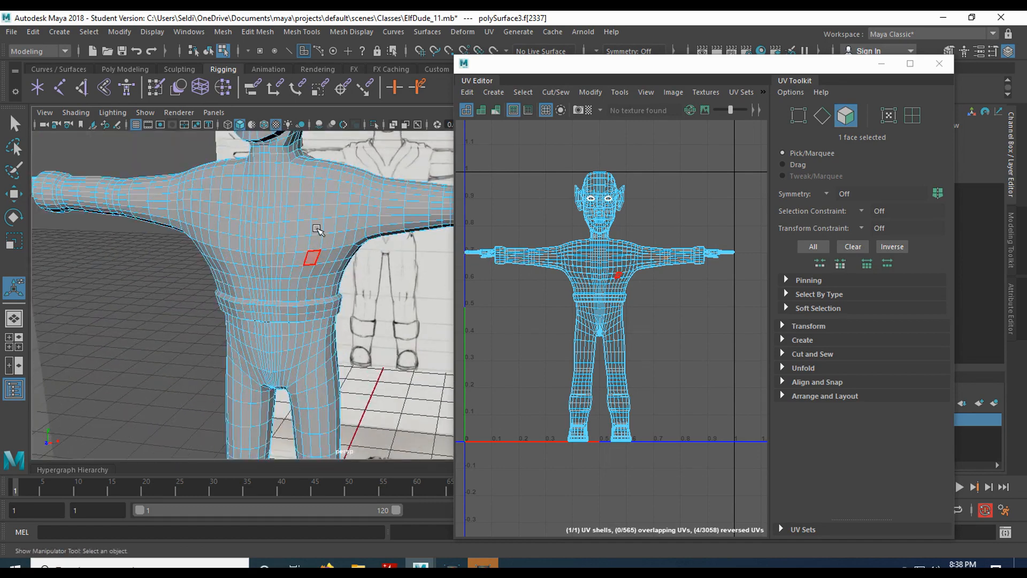
{"action": "middle_click_drag", "start_coordinate": [316, 228], "coordinate": [323, 318], "text": "alt"}
Switch the mesh to Edge selection from the marking menu, viewing the chest.
{"action": "right_click_drag", "start_coordinate": [340, 273], "coordinate": [338, 176]}
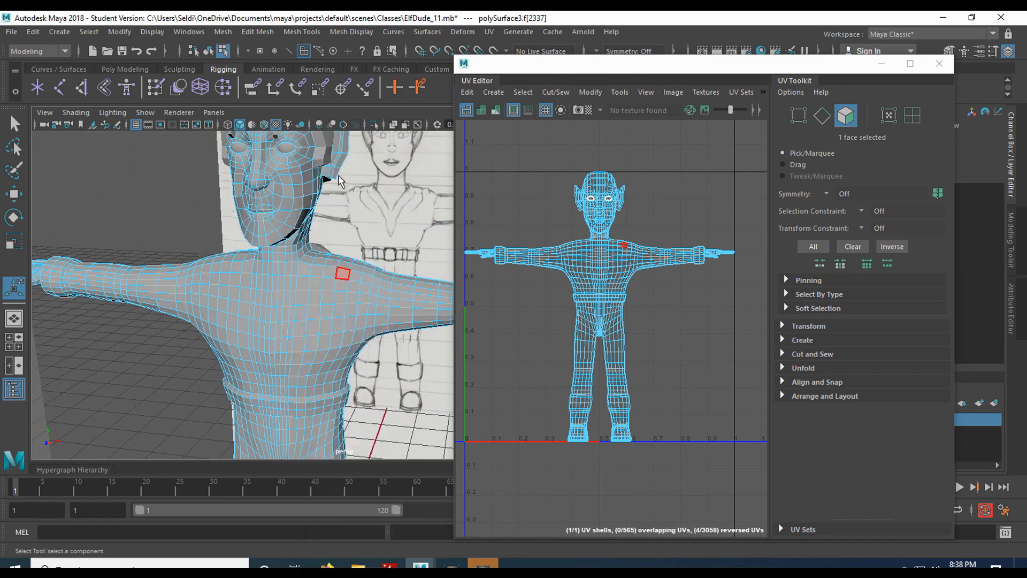
{"action": "scroll", "coordinate": [291, 279], "scroll_direction": "up", "scroll_amount": 2}
{"action": "mouse_move", "coordinate": [301, 255]}
{"action": "left_mouse_down", "text": "alt"}
{"action": "mouse_move", "coordinate": [335, 250]}
{"action": "mouse_move", "coordinate": [293, 268]}
{"action": "left_mouse_up", "text": "alt"}
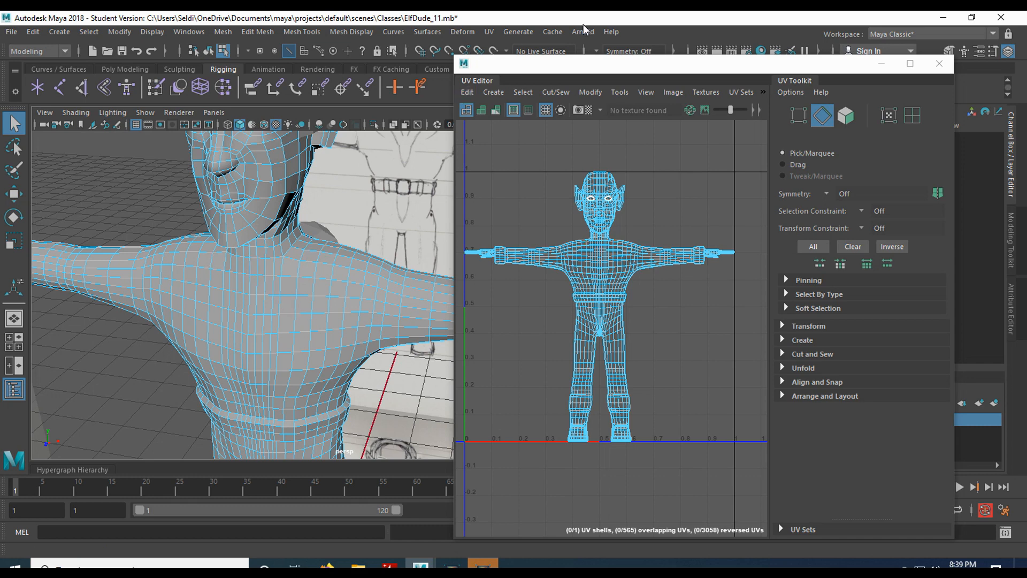
Move the UV Editor window down and right, then pick an arm edge.
{"action": "left_click_drag", "start_coordinate": [542, 72], "coordinate": [563, 111]}
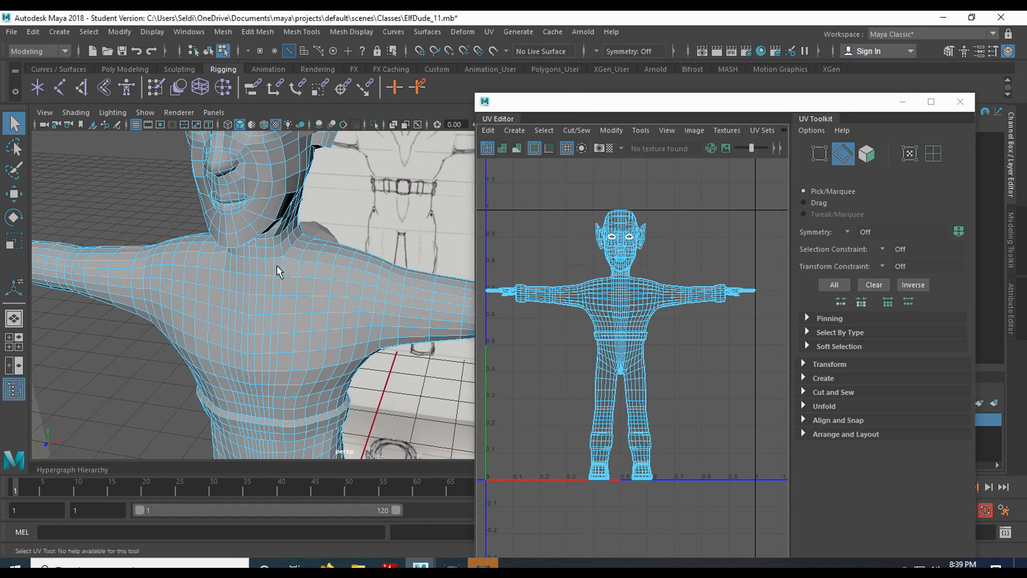
{"action": "left_click", "coordinate": [100, 261]}
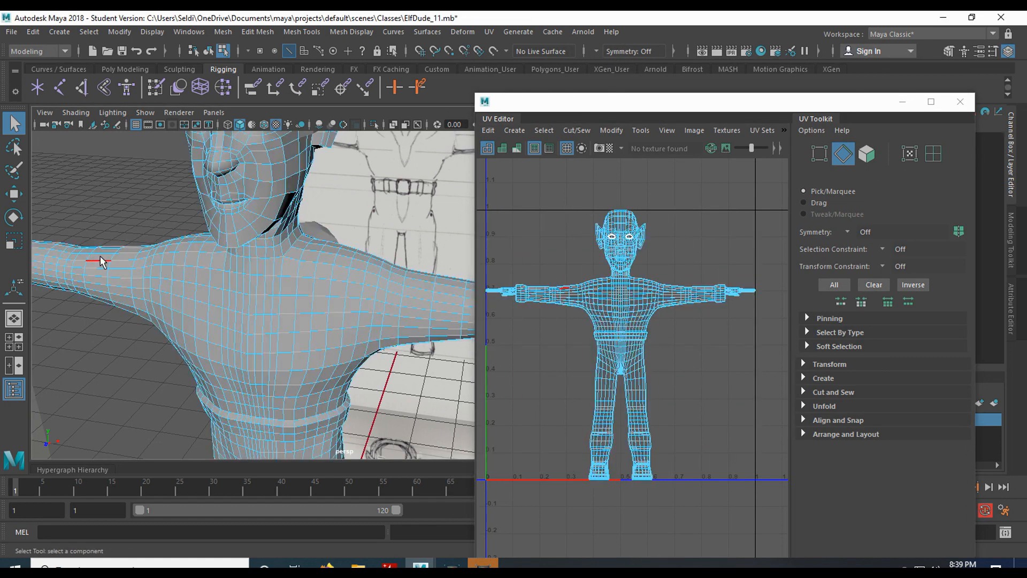
{"action": "scroll", "coordinate": [290, 279], "scroll_direction": "up", "scroll_amount": 2}
{"action": "left_click_drag", "start_coordinate": [306, 252], "coordinate": [315, 286], "text": "alt"}
Pick a chest edge and orbit the view around the waist.
{"action": "left_click", "coordinate": [360, 332]}
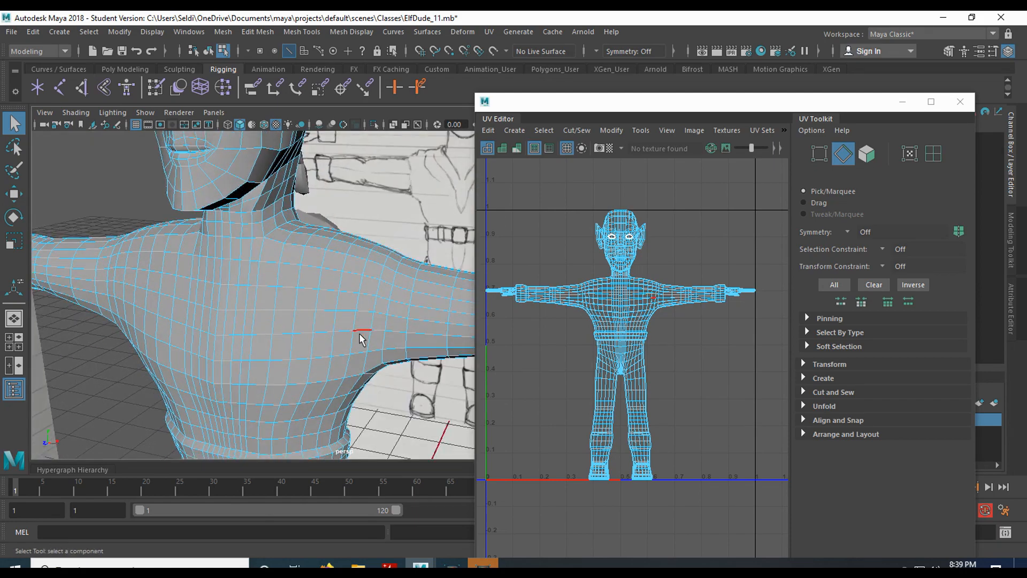
{"action": "middle_click_drag", "start_coordinate": [333, 385], "coordinate": [297, 236], "text": "alt"}
{"action": "left_click_drag", "start_coordinate": [287, 283], "coordinate": [307, 281], "text": "alt"}
{"action": "scroll", "coordinate": [228, 311], "scroll_direction": "up", "scroll_amount": 3}
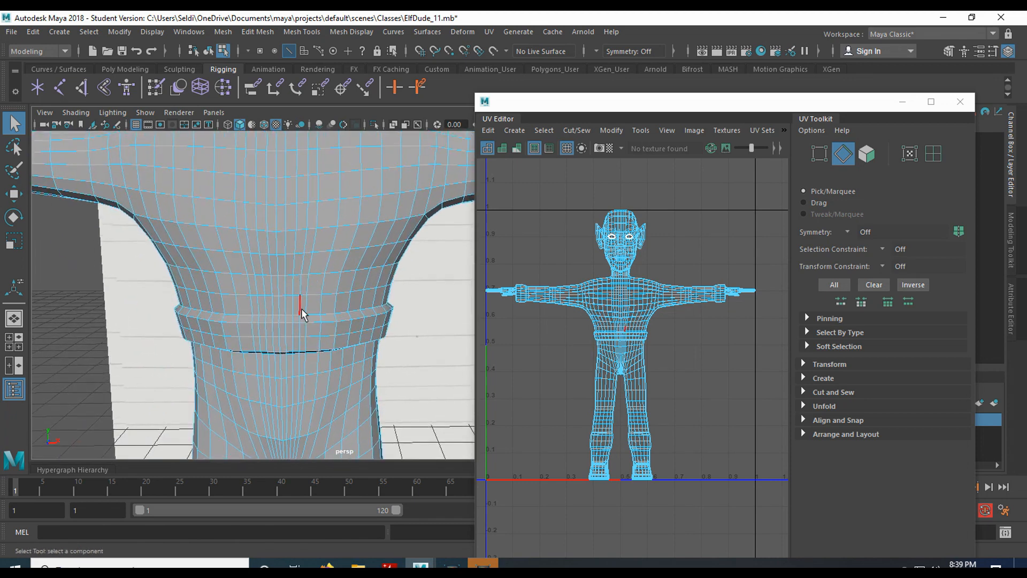
Select the waist belt edge loop and orbit up to the chest and shoulder.
{"action": "left_click", "coordinate": [313, 316]}
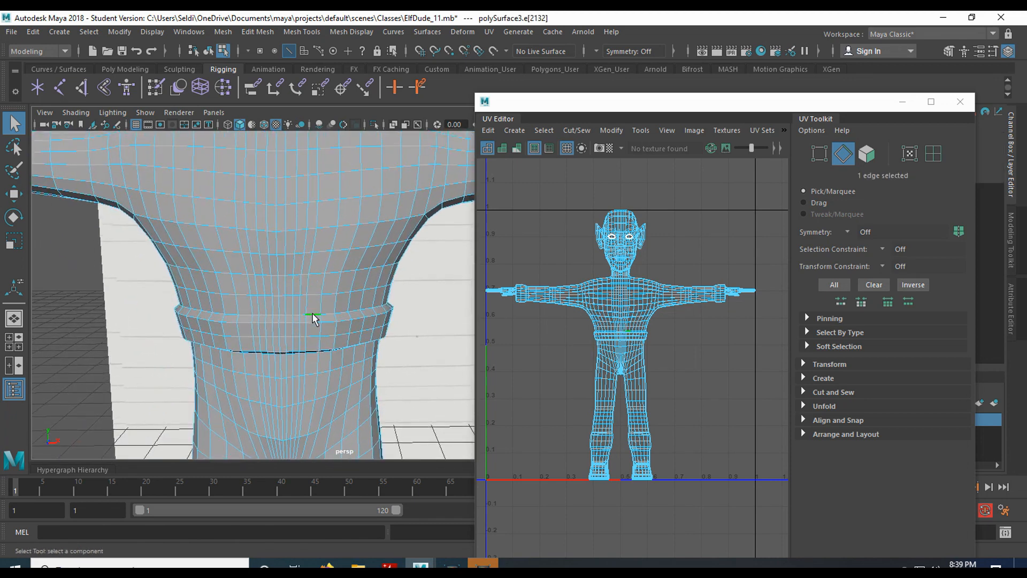
{"action": "double_click", "coordinate": [326, 314], "text": "shift"}
{"action": "mouse_move", "coordinate": [325, 316]}
{"action": "left_mouse_down", "text": "alt"}
{"action": "mouse_move", "coordinate": [340, 296]}
{"action": "mouse_move", "coordinate": [332, 287]}
{"action": "mouse_move", "coordinate": [326, 303]}
{"action": "left_mouse_up", "text": "alt"}
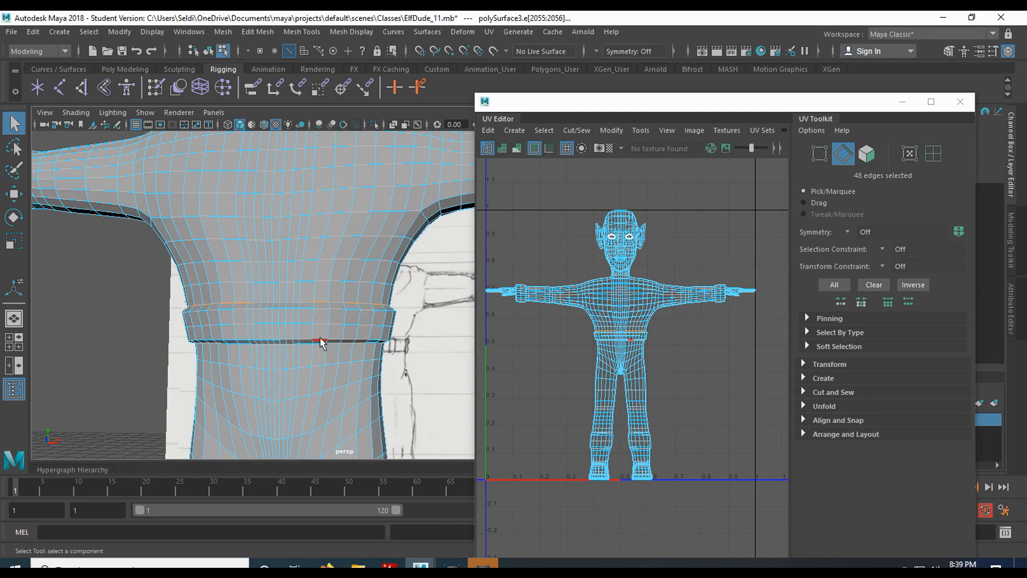
{"action": "left_click_drag", "start_coordinate": [321, 343], "coordinate": [356, 287], "text": "alt"}
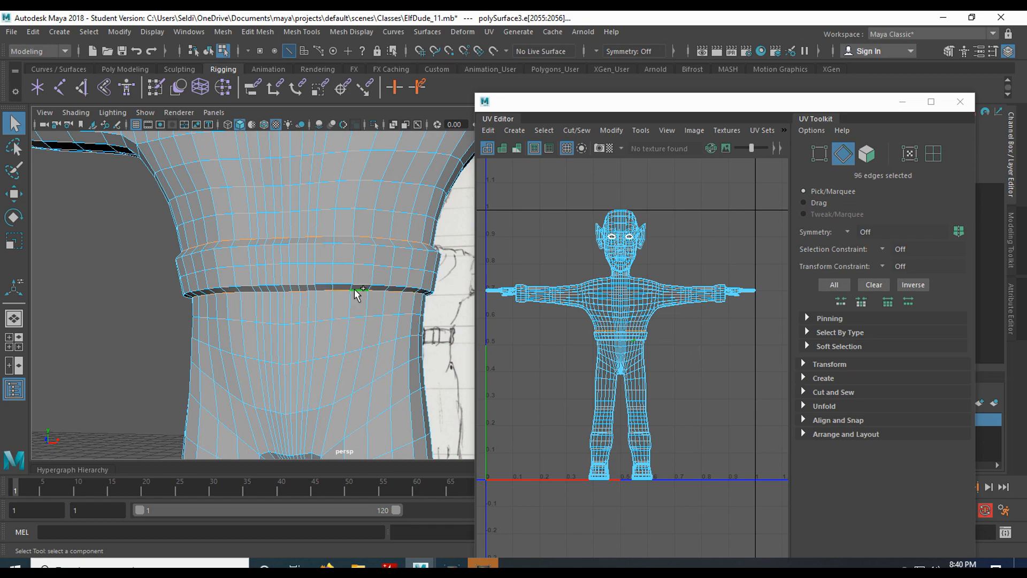
{"action": "mouse_move", "coordinate": [328, 291]}
{"action": "left_mouse_down", "text": "alt"}
{"action": "mouse_move", "coordinate": [322, 283]}
{"action": "mouse_move", "coordinate": [331, 289]}
{"action": "mouse_move", "coordinate": [344, 272]}
{"action": "mouse_move", "coordinate": [369, 316]}
{"action": "left_mouse_up", "text": "alt"}
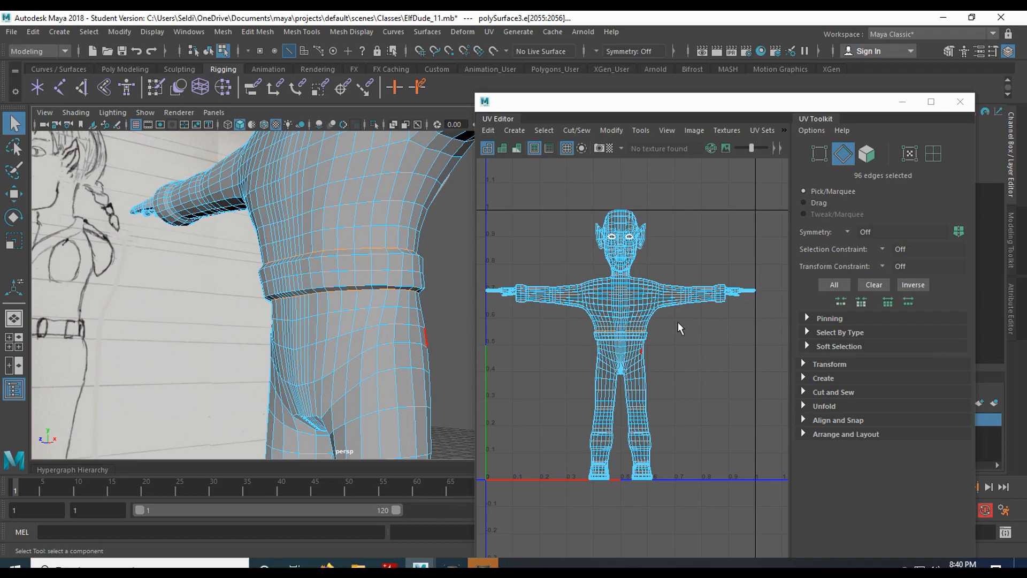
{"action": "left_click_drag", "start_coordinate": [287, 307], "coordinate": [355, 297], "text": "alt"}
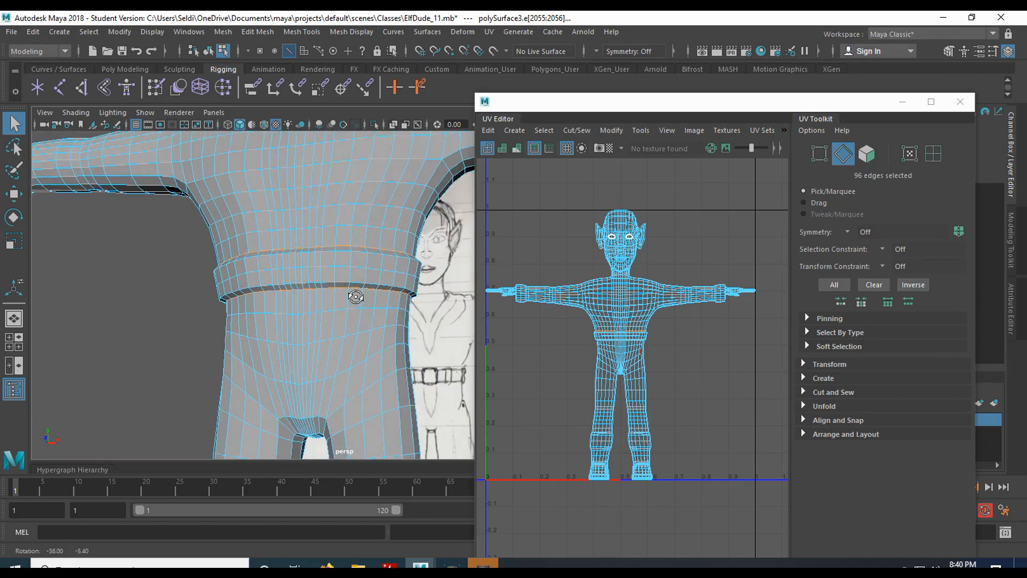
{"action": "middle_click_drag", "start_coordinate": [332, 238], "coordinate": [313, 323], "text": "alt"}
{"action": "mouse_move", "coordinate": [313, 324]}
{"action": "left_mouse_down", "text": "alt"}
{"action": "mouse_move", "coordinate": [300, 321]}
{"action": "mouse_move", "coordinate": [351, 348]}
{"action": "mouse_move", "coordinate": [333, 291]}
{"action": "mouse_move", "coordinate": [286, 259]}
{"action": "mouse_move", "coordinate": [275, 268]}
{"action": "mouse_move", "coordinate": [289, 291]}
{"action": "mouse_move", "coordinate": [333, 252]}
{"action": "mouse_move", "coordinate": [328, 231]}
{"action": "mouse_move", "coordinate": [237, 271]}
{"action": "mouse_move", "coordinate": [291, 291]}
{"action": "left_mouse_up", "text": "alt"}
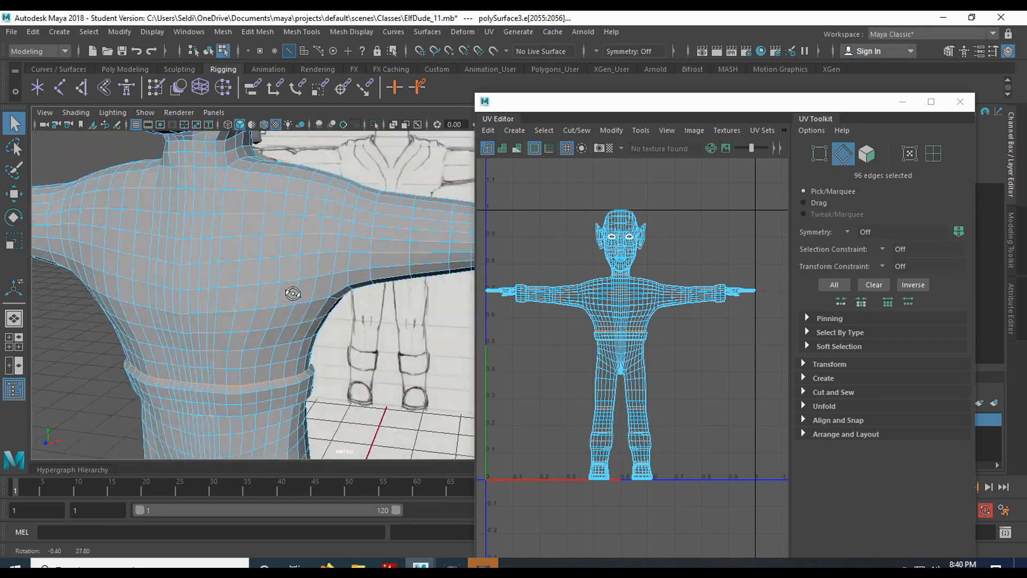
{"action": "left_click_drag", "start_coordinate": [314, 243], "coordinate": [321, 275], "text": "alt"}
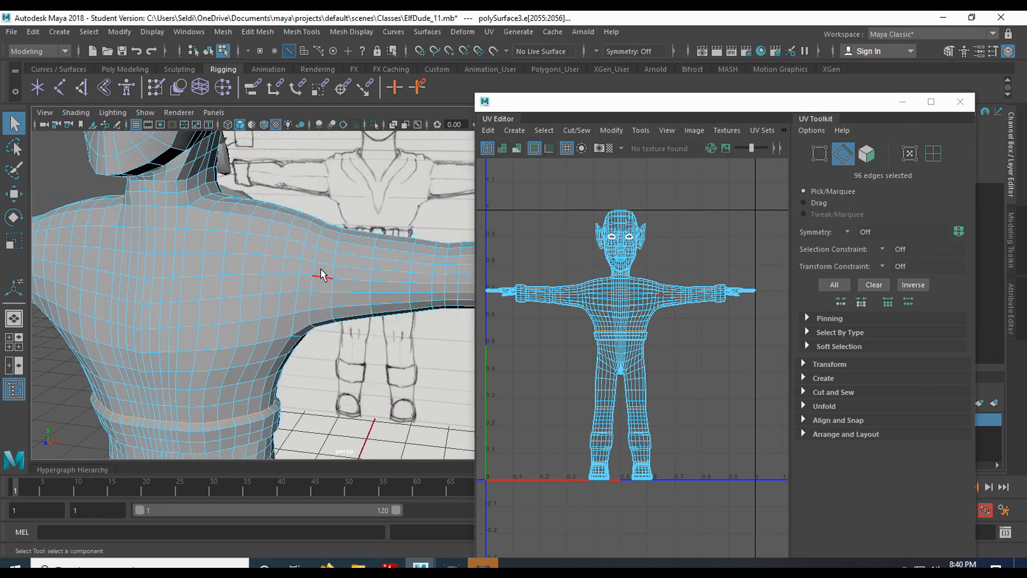
{"action": "mouse_move", "coordinate": [314, 304]}
{"action": "left_mouse_down", "text": "alt"}
{"action": "mouse_move", "coordinate": [317, 262]}
{"action": "mouse_move", "coordinate": [315, 300]}
{"action": "left_mouse_up", "text": "alt"}
Add the shoulder edge and upper-arm loop to the seams, reaching 116 edges.
{"action": "left_click", "coordinate": [312, 300], "text": "shift"}
{"action": "double_click", "coordinate": [313, 284], "text": "shift"}
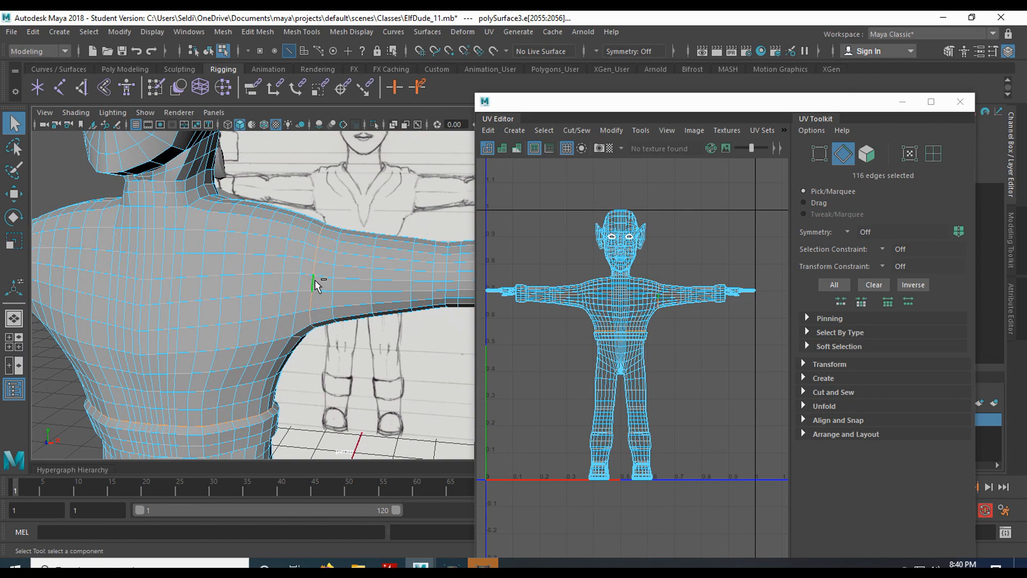
{"action": "mouse_move", "coordinate": [332, 300]}
{"action": "left_mouse_down", "text": "alt"}
{"action": "mouse_move", "coordinate": [314, 217]}
{"action": "mouse_move", "coordinate": [318, 301]}
{"action": "left_mouse_up", "text": "alt"}
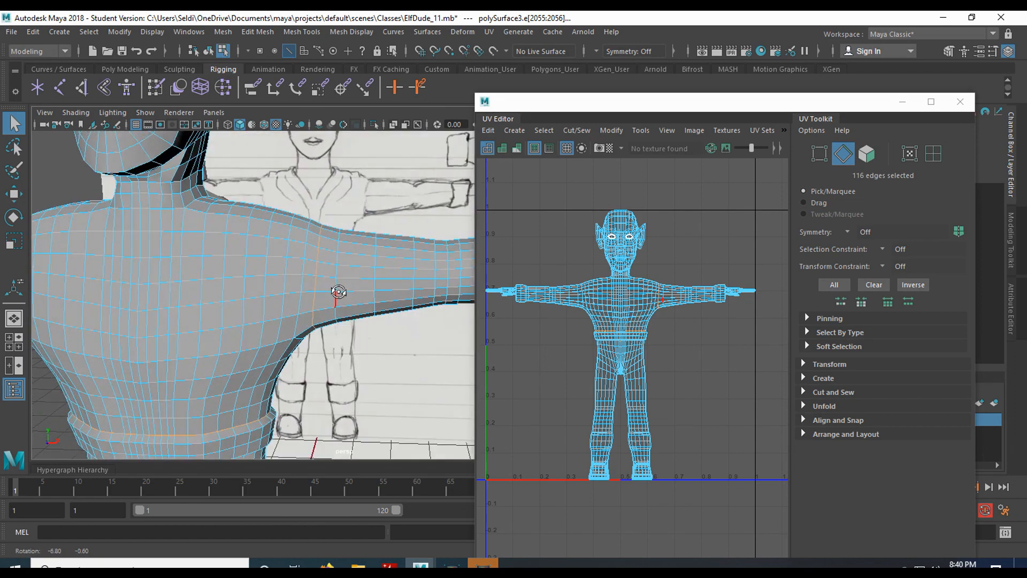
{"action": "left_click_drag", "start_coordinate": [186, 313], "coordinate": [264, 281], "text": "alt"}
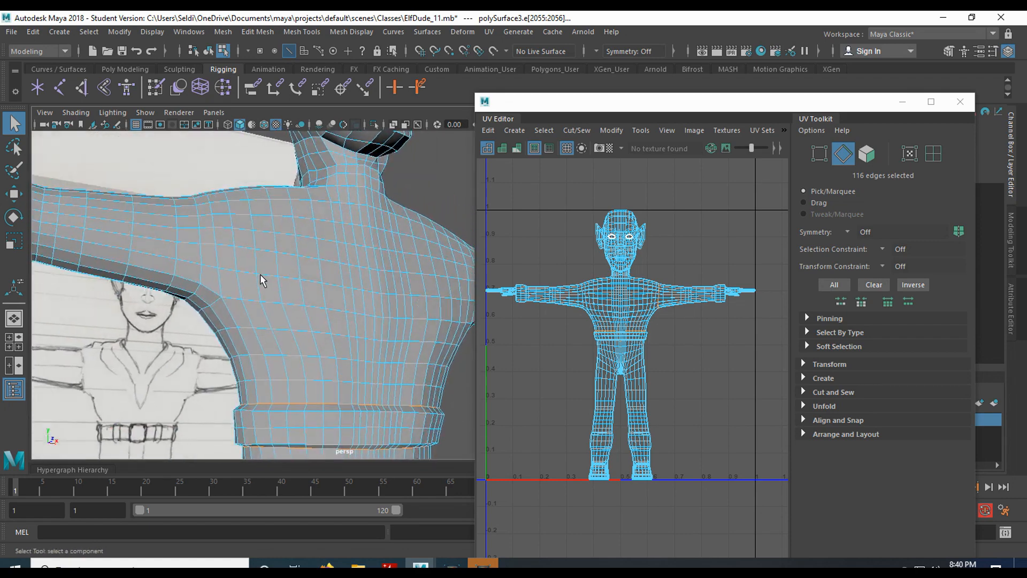
Add the loop around the other shoulder, undoing the wrongly added edge.
{"action": "left_click", "coordinate": [220, 280], "text": "shift"}
{"action": "key", "text": "ctrl+z"}
{"action": "key", "text": "ctrl+z"}
{"action": "key", "text": "ctrl+z"}
{"action": "double_click", "coordinate": [201, 267], "text": "shift"}
{"action": "left_click_drag", "start_coordinate": [270, 320], "coordinate": [287, 305], "text": "alt"}
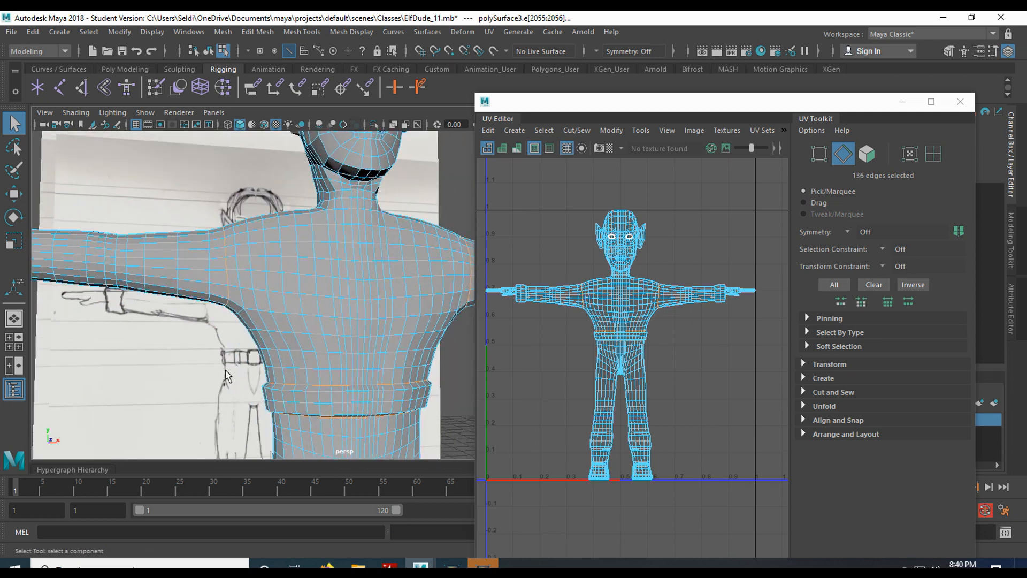
{"action": "left_click_drag", "start_coordinate": [367, 272], "coordinate": [320, 276], "text": "alt"}
Zoom in on the neck and add a neck edge to the seams, totaling 149 edges.
{"action": "scroll", "coordinate": [345, 257], "scroll_direction": "up", "scroll_amount": 4}
{"action": "middle_click_drag", "start_coordinate": [344, 257], "coordinate": [243, 423], "text": "alt"}
{"action": "left_click_drag", "start_coordinate": [267, 394], "coordinate": [293, 362], "text": "alt"}
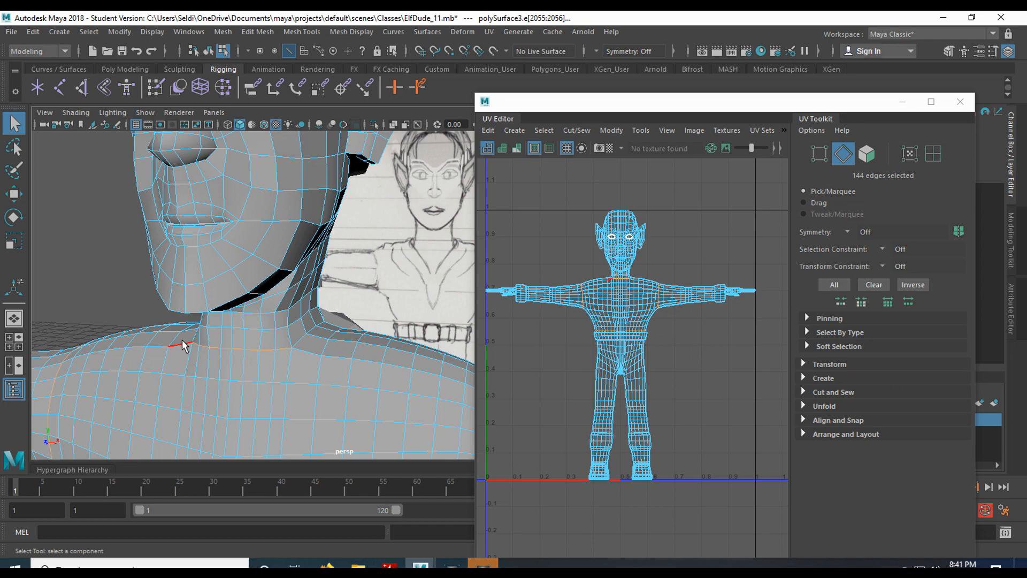
{"action": "left_click_drag", "start_coordinate": [300, 338], "coordinate": [247, 365], "text": "alt"}
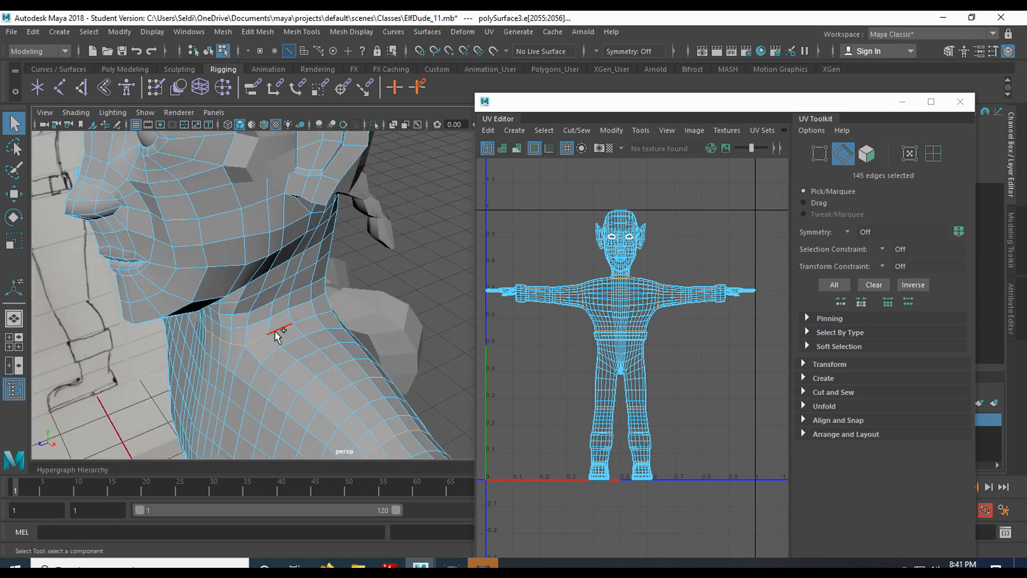
{"action": "left_click_drag", "start_coordinate": [322, 316], "coordinate": [268, 314], "text": "alt"}
{"action": "scroll", "coordinate": [311, 338], "scroll_direction": "up", "scroll_amount": 4}
{"action": "middle_click_drag", "start_coordinate": [311, 337], "coordinate": [255, 350], "text": "alt"}
{"action": "left_click_drag", "start_coordinate": [254, 350], "coordinate": [278, 366], "text": "alt"}
{"action": "left_click", "coordinate": [385, 404], "text": "shift"}
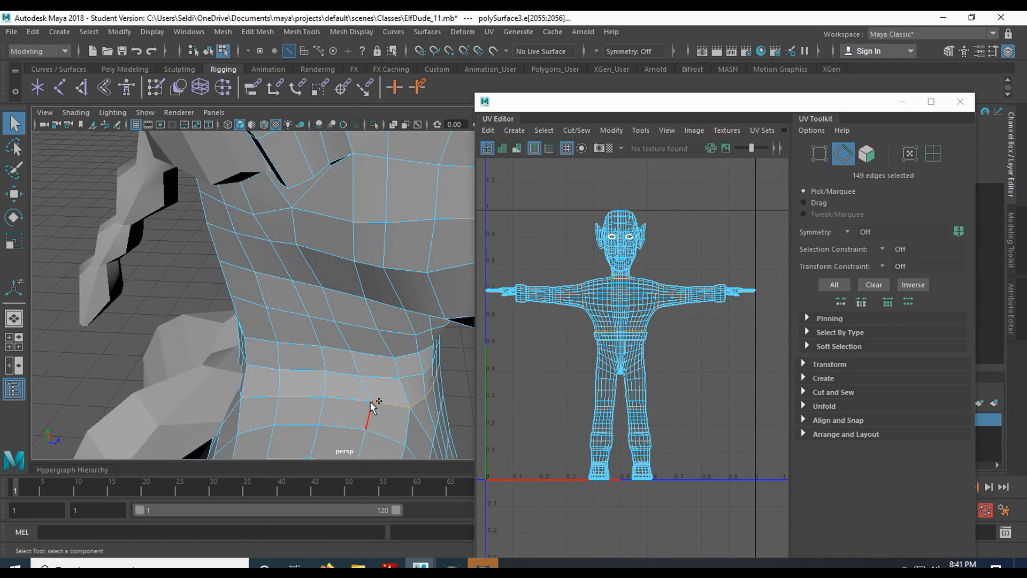
In wireframe view, add further neck and chest edges to the seam selection.
{"action": "left_click", "coordinate": [361, 403], "text": "shift"}
{"action": "left_click_drag", "start_coordinate": [202, 373], "coordinate": [267, 314], "text": "alt"}
{"action": "scroll", "coordinate": [240, 314], "scroll_direction": "down", "scroll_amount": 3}
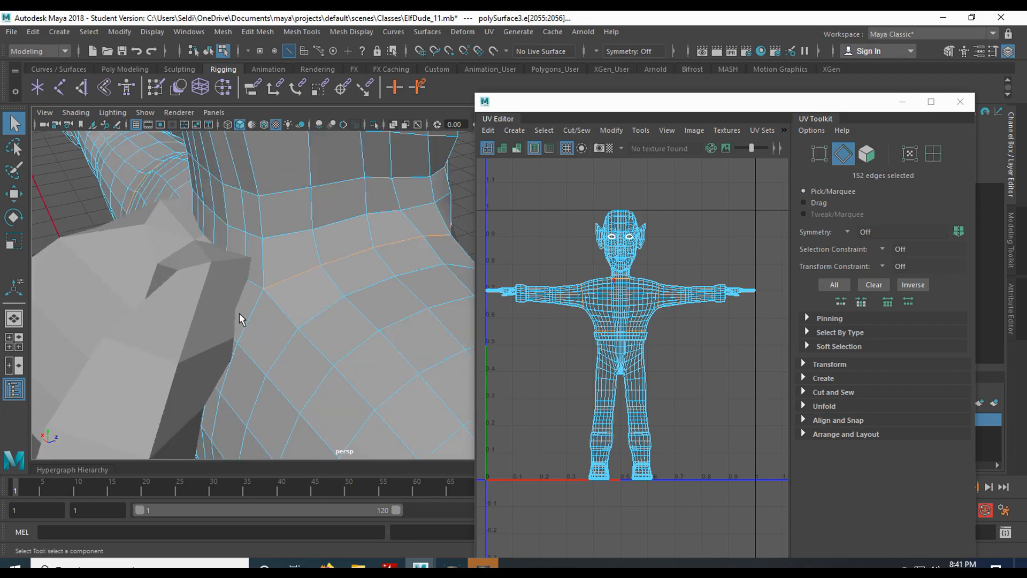
{"action": "key", "text": "4"}
{"action": "left_click_drag", "start_coordinate": [250, 349], "coordinate": [276, 362], "text": "alt"}
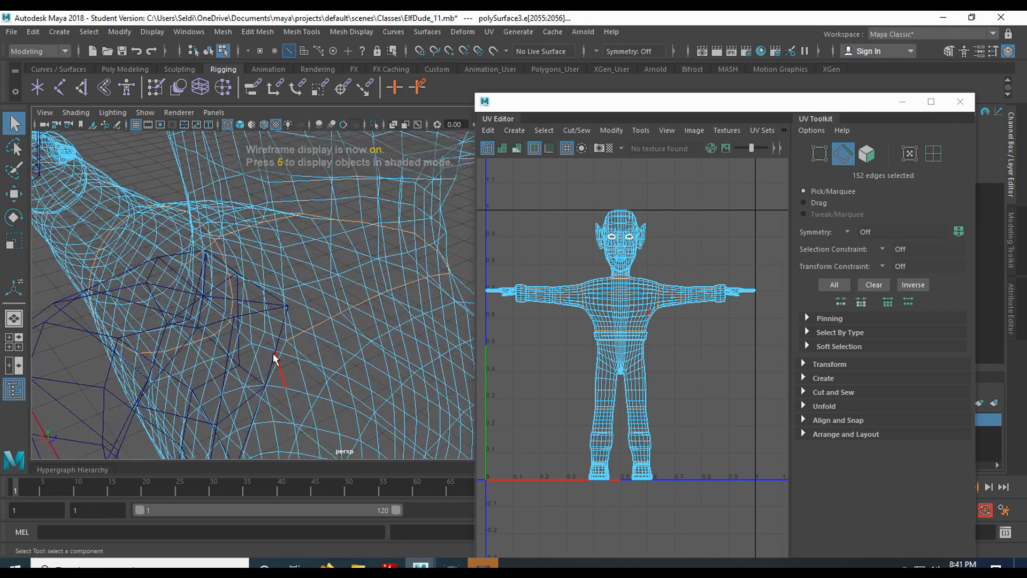
{"action": "scroll", "coordinate": [274, 342], "scroll_direction": "up", "scroll_amount": 2}
{"action": "left_click", "coordinate": [257, 336]}
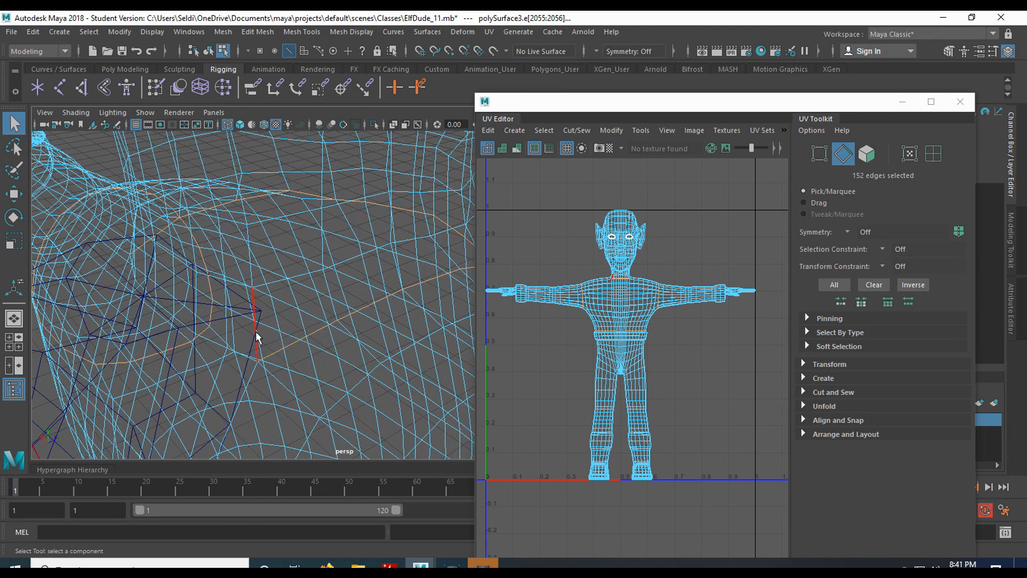
{"action": "left_click", "coordinate": [295, 342]}
{"action": "mouse_move", "coordinate": [296, 340]}
{"action": "left_mouse_down", "text": "alt"}
{"action": "mouse_move", "coordinate": [287, 316]}
{"action": "mouse_move", "coordinate": [300, 323]}
{"action": "left_mouse_up", "text": "alt"}
Add the neck-collar edge and a hidden neck edge, bringing the seam selection to 160 edges.
{"action": "key", "text": "6"}
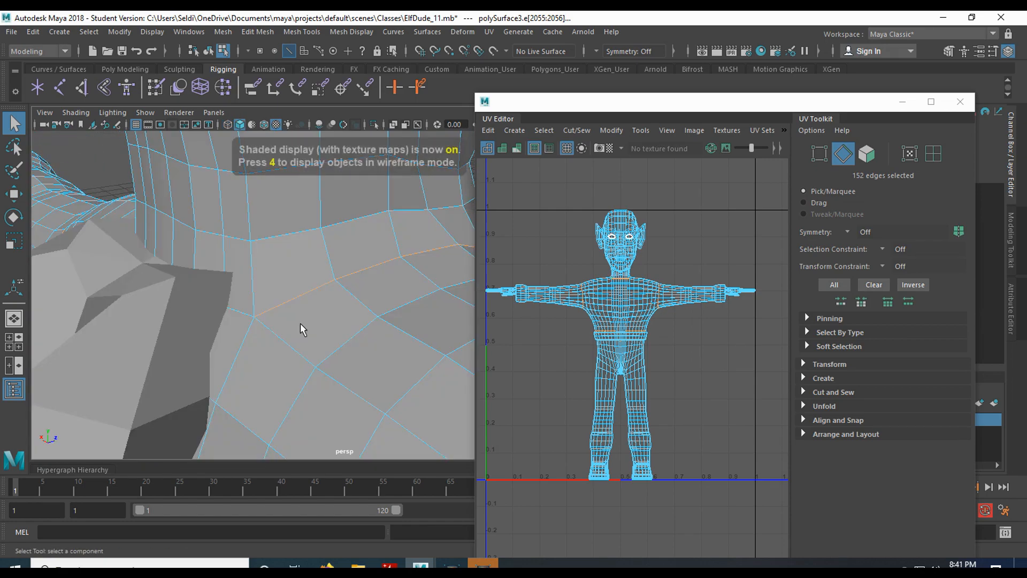
{"action": "left_click", "coordinate": [239, 313], "text": "shift"}
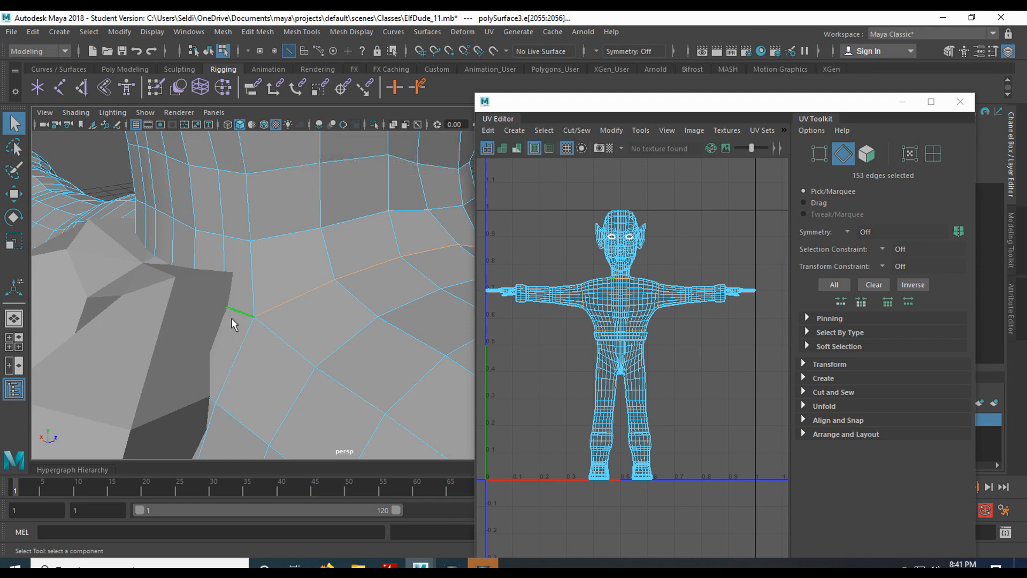
{"action": "key", "text": "4"}
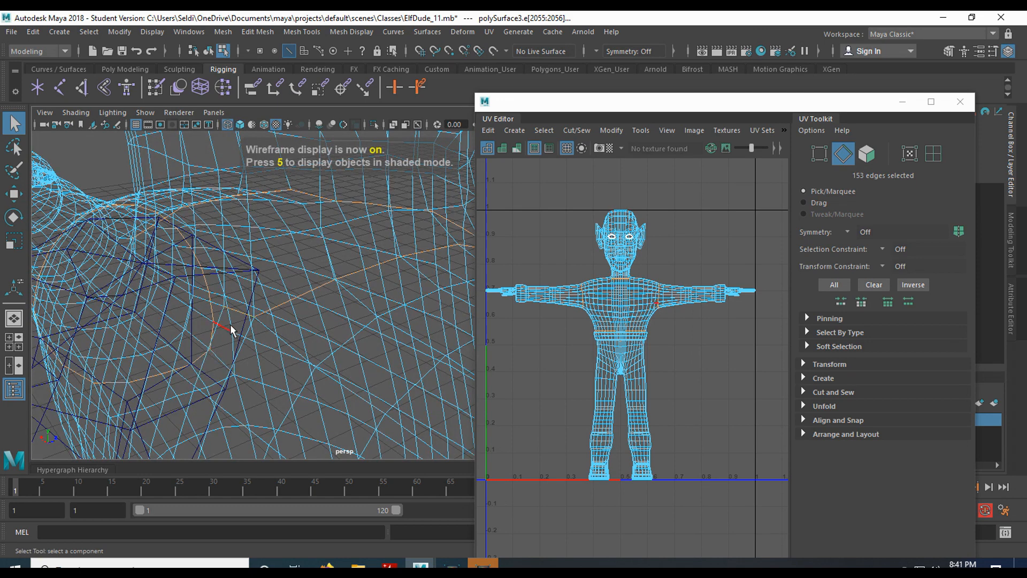
{"action": "left_click", "coordinate": [212, 305], "text": "shift"}
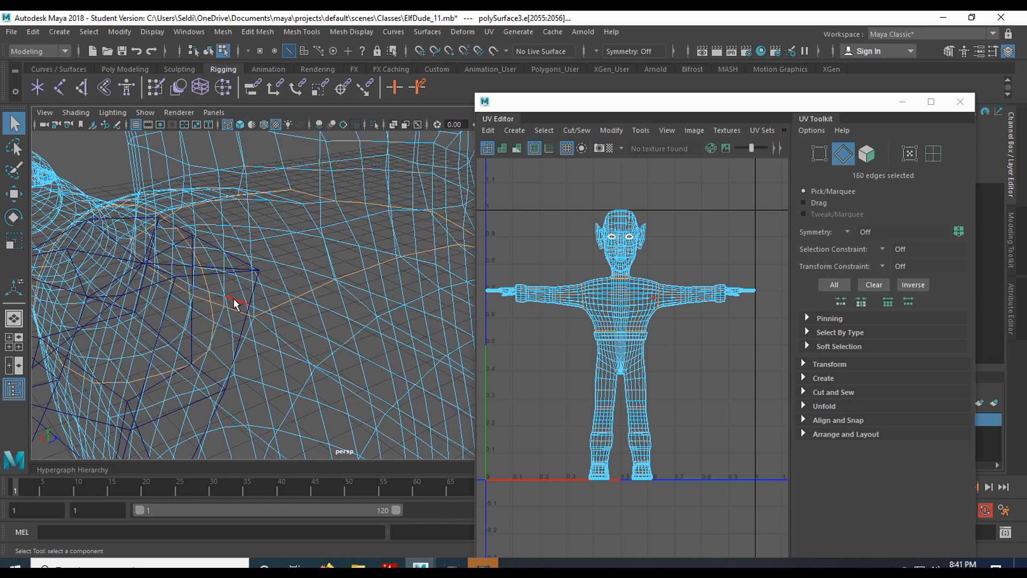
{"action": "left_click_drag", "start_coordinate": [195, 300], "coordinate": [33, 301], "text": "alt"}
{"action": "scroll", "coordinate": [235, 296], "scroll_direction": "down", "scroll_amount": 5}
{"action": "left_click_drag", "start_coordinate": [303, 330], "coordinate": [259, 307], "text": "alt"}
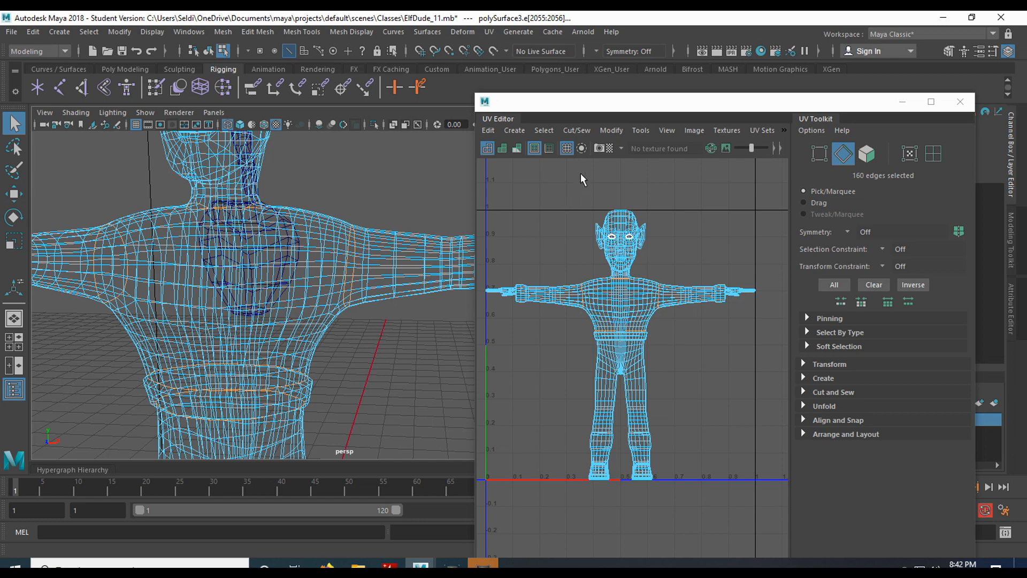
Move the UV Editor window up and left so its shell statistics line is visible.
{"action": "left_click_drag", "start_coordinate": [553, 105], "coordinate": [521, 67]}
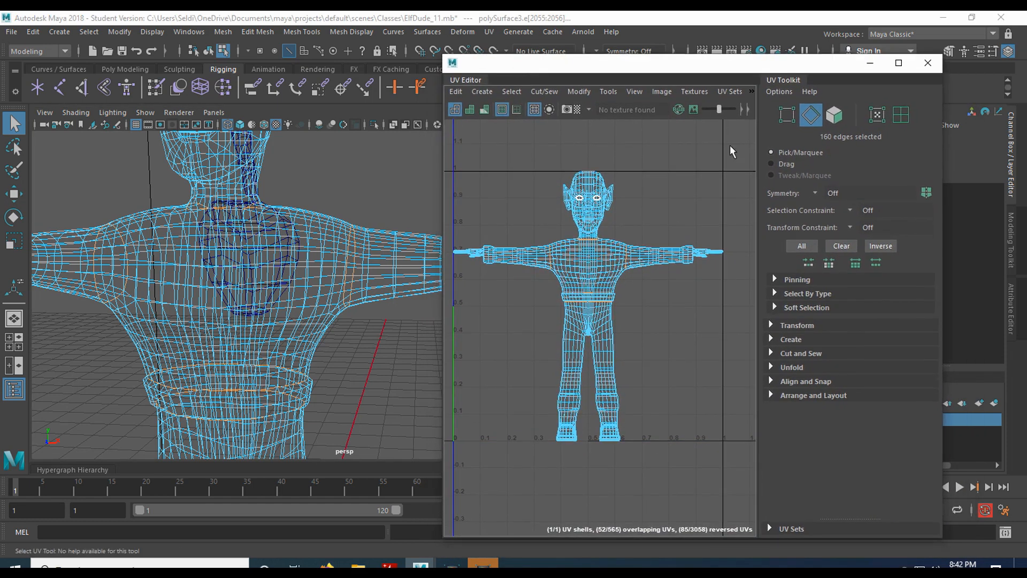
Cut the UVs along the 160 seam edges into six shells and switch to UV selection.
{"action": "left_click", "coordinate": [772, 353]}
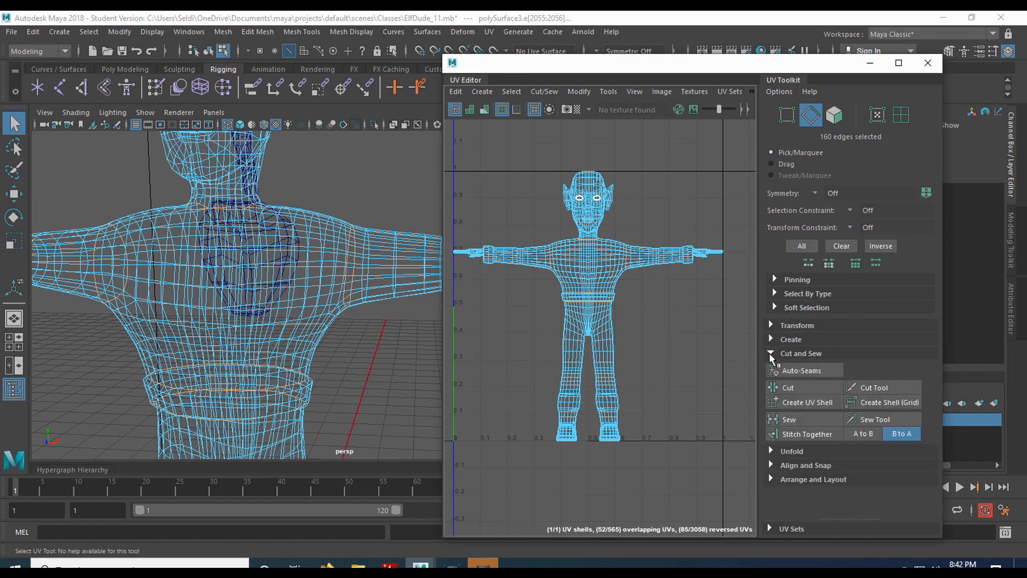
{"action": "left_click", "coordinate": [801, 388]}
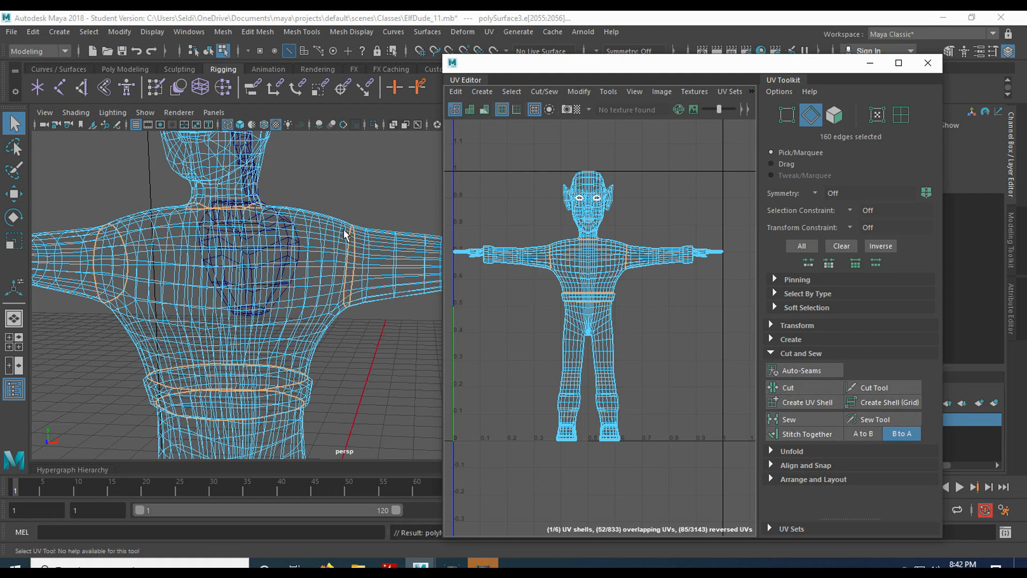
{"action": "left_click", "coordinate": [369, 179]}
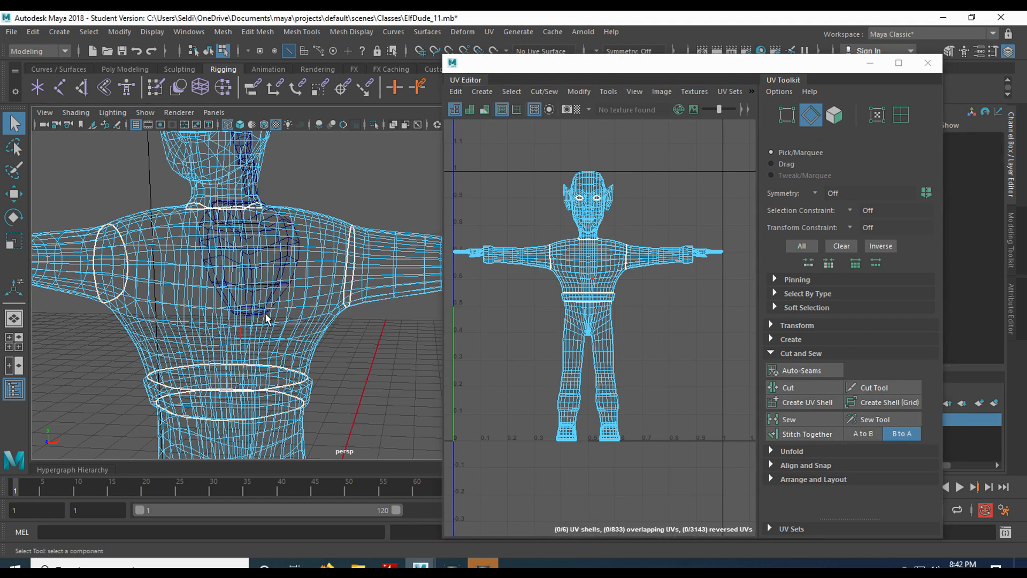
{"action": "right_click", "coordinate": [615, 271]}
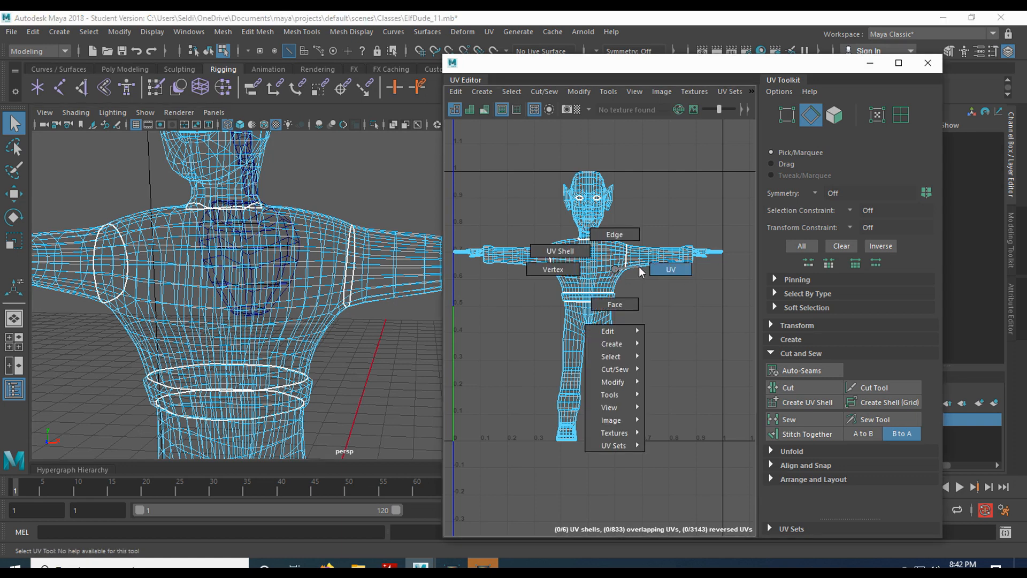
{"action": "left_click", "coordinate": [662, 267]}
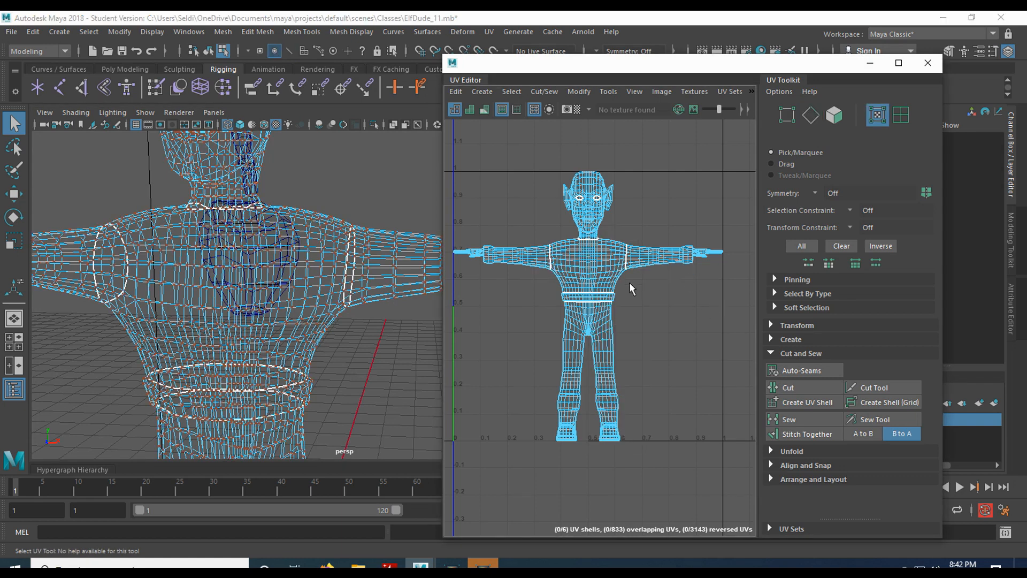
Move the torso UV shell up beside the head shell.
{"action": "left_click", "coordinate": [612, 275]}
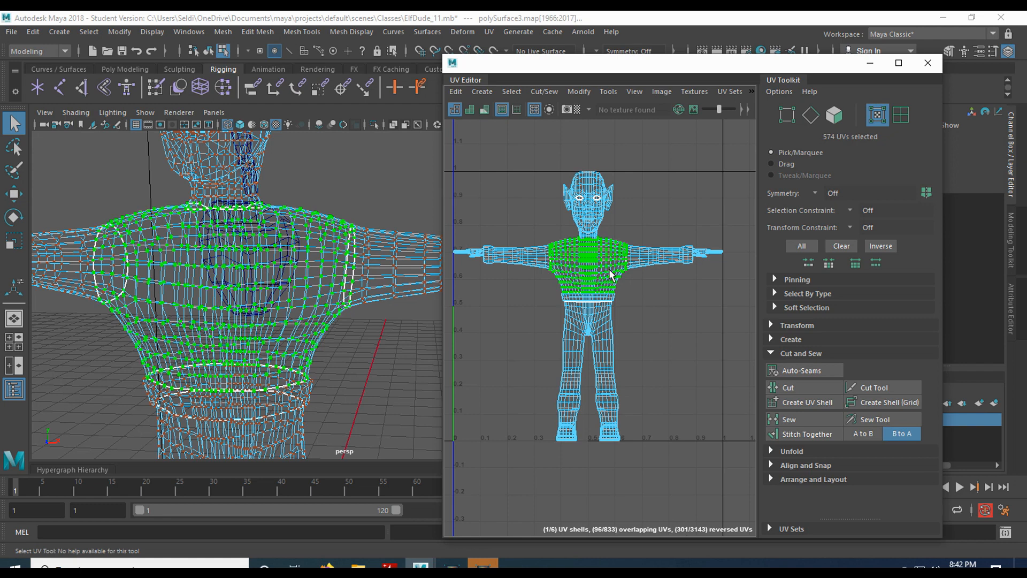
{"action": "key", "text": "w"}
{"action": "left_click_drag", "start_coordinate": [587, 267], "coordinate": [688, 202]}
Select the arm shells and move the waistband shell to the right of the legs.
{"action": "left_click", "coordinate": [647, 265]}
{"action": "left_click", "coordinate": [544, 262]}
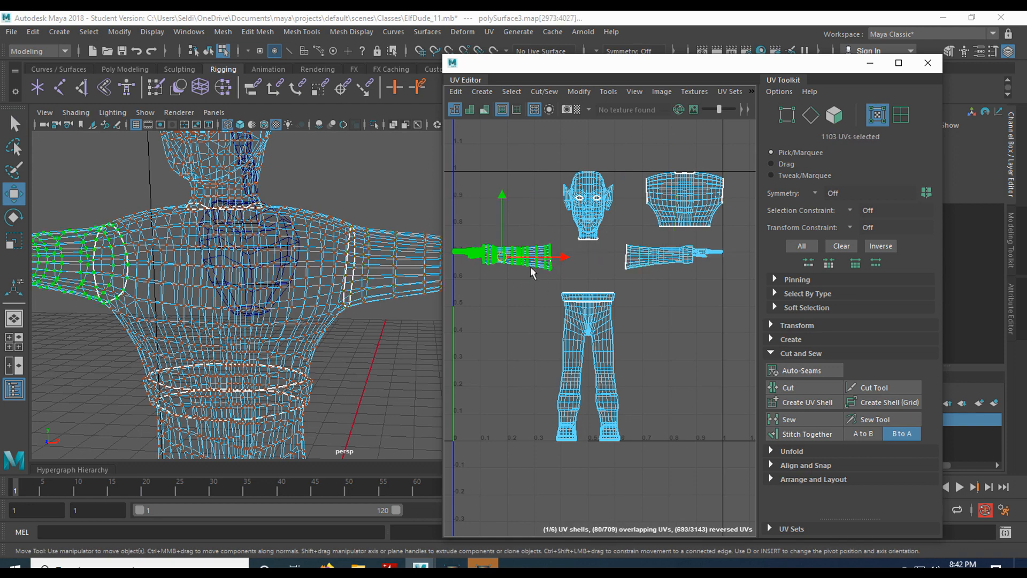
{"action": "left_click", "coordinate": [581, 237]}
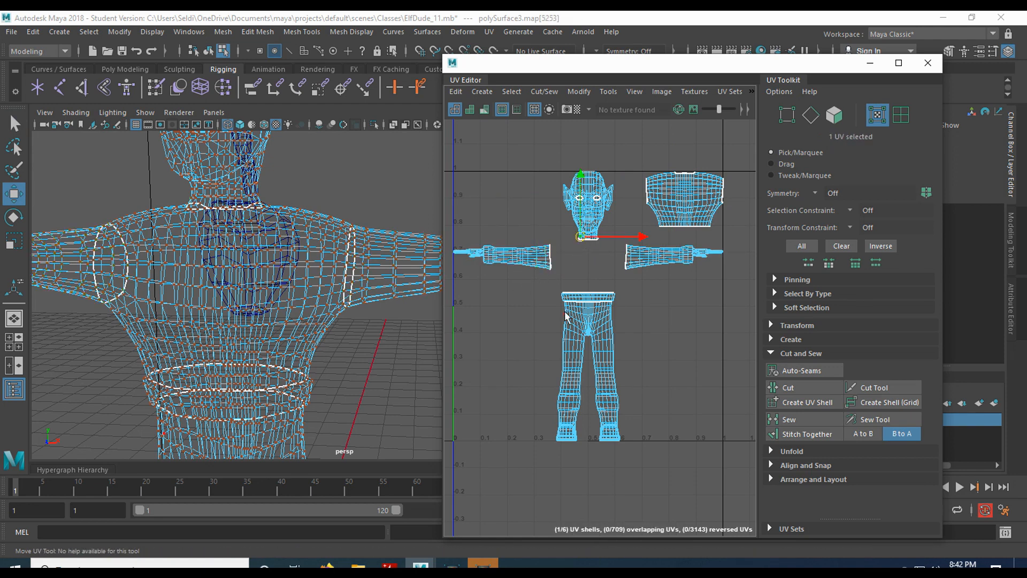
{"action": "left_click", "coordinate": [584, 298]}
{"action": "left_click_drag", "start_coordinate": [586, 298], "coordinate": [677, 310]}
{"action": "left_click", "coordinate": [677, 362]}
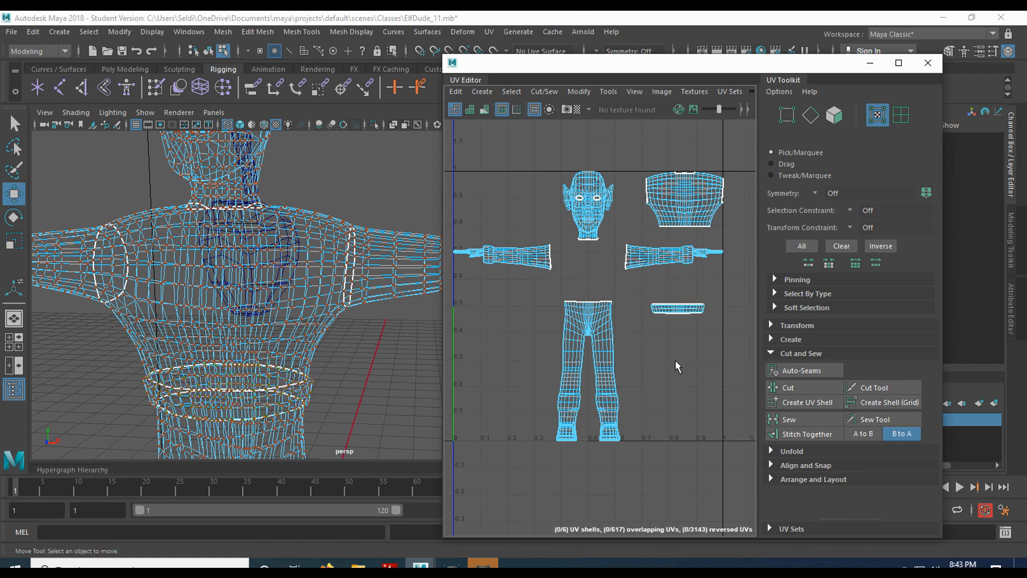
{"action": "left_click", "coordinate": [600, 318]}
{"action": "left_click", "coordinate": [548, 328]}
{"action": "left_click", "coordinate": [11, 32]}
Save the scene as ElfDude_12.mb, continuing past the Student Version warning.
{"action": "left_click", "coordinate": [53, 102]}
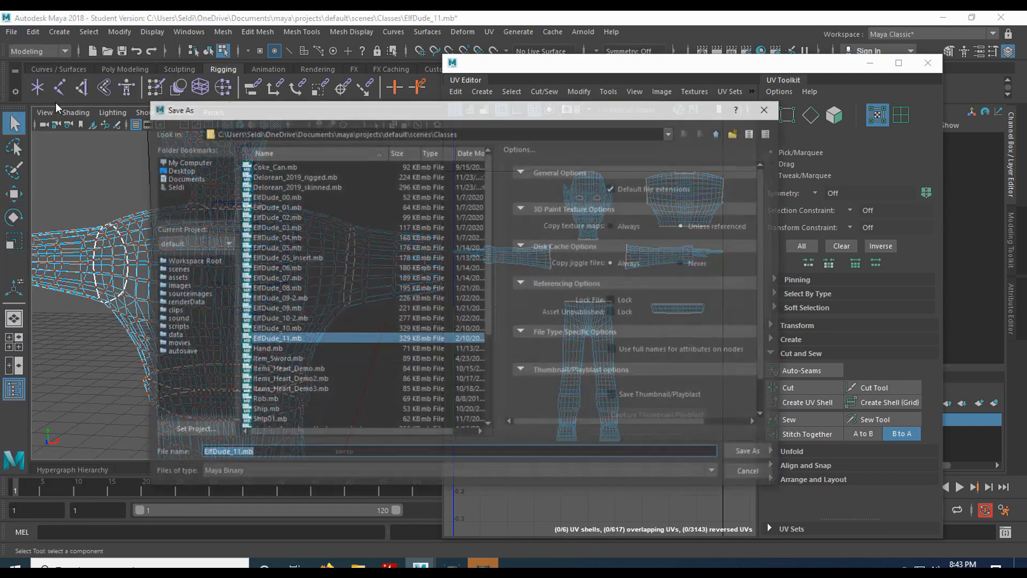
{"action": "left_click", "coordinate": [241, 455]}
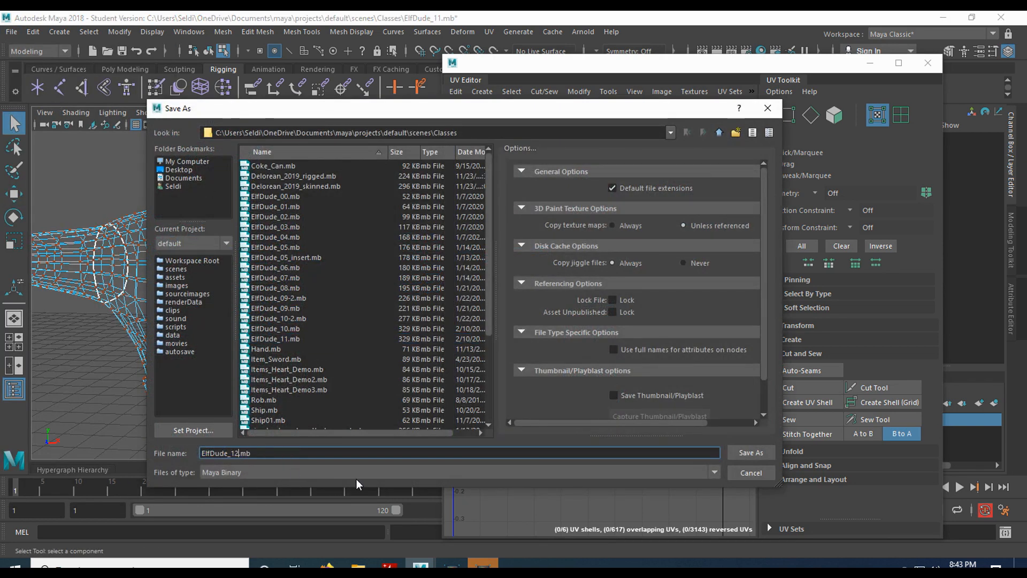
{"action": "key", "text": "Return"}
{"action": "left_click", "coordinate": [482, 302]}
{"action": "key", "text": "w"}
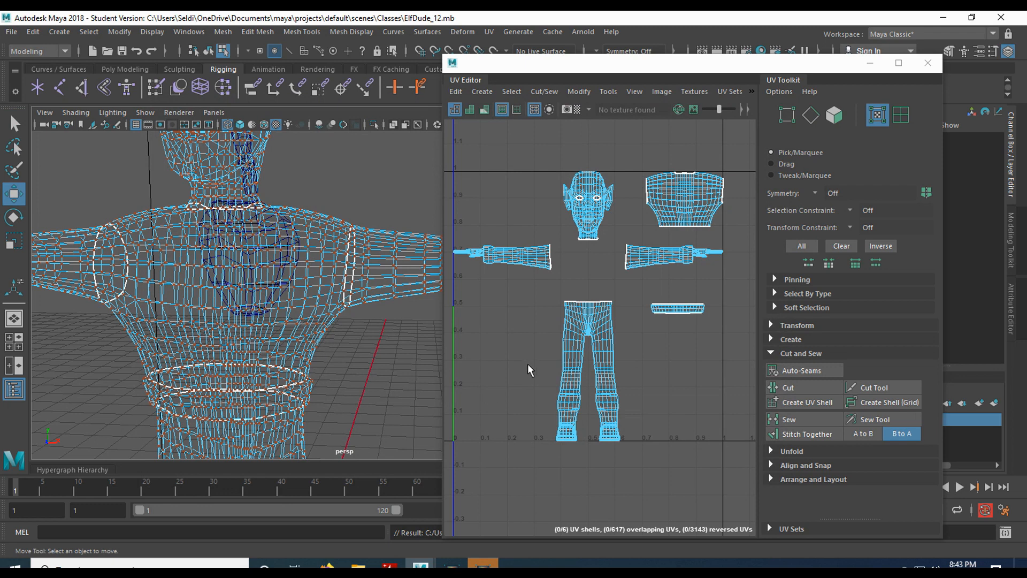
Unfold the torso UV shell and shift it up-left, then undo the unfold.
{"action": "left_click", "coordinate": [673, 215]}
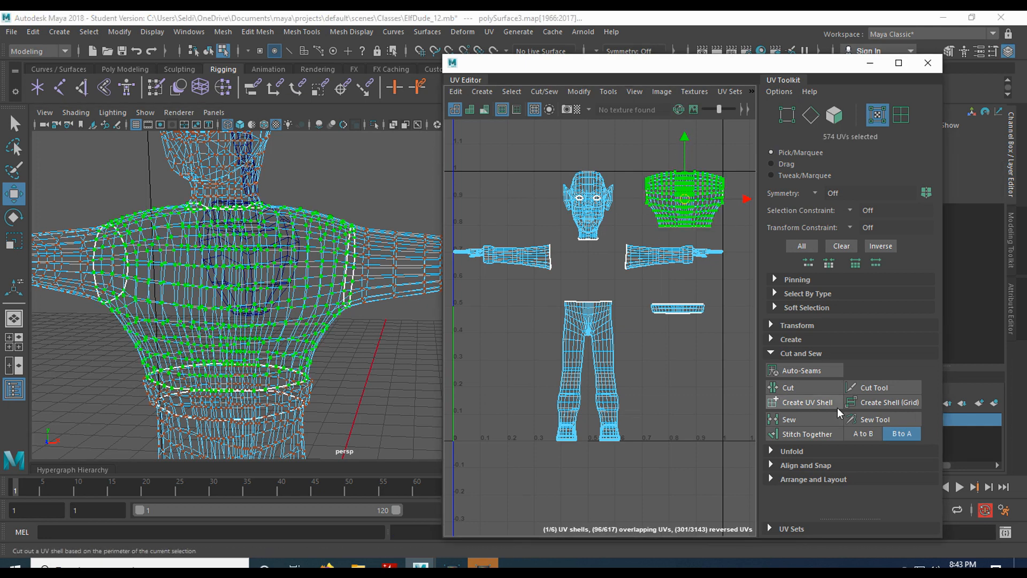
{"action": "left_click", "coordinate": [771, 353]}
{"action": "left_click", "coordinate": [771, 367]}
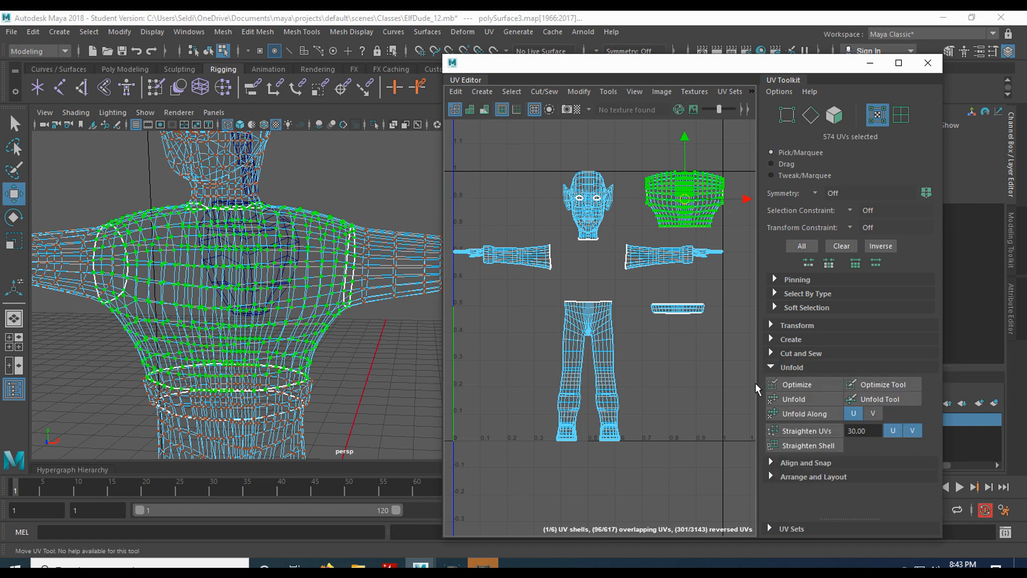
{"action": "left_click", "coordinate": [803, 399]}
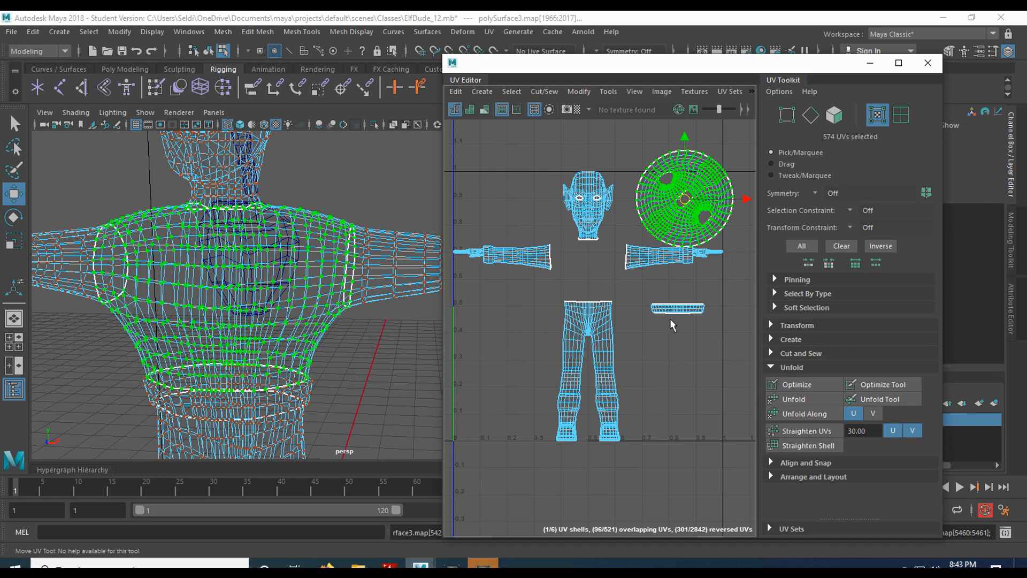
{"action": "left_click_drag", "start_coordinate": [686, 205], "coordinate": [682, 183]}
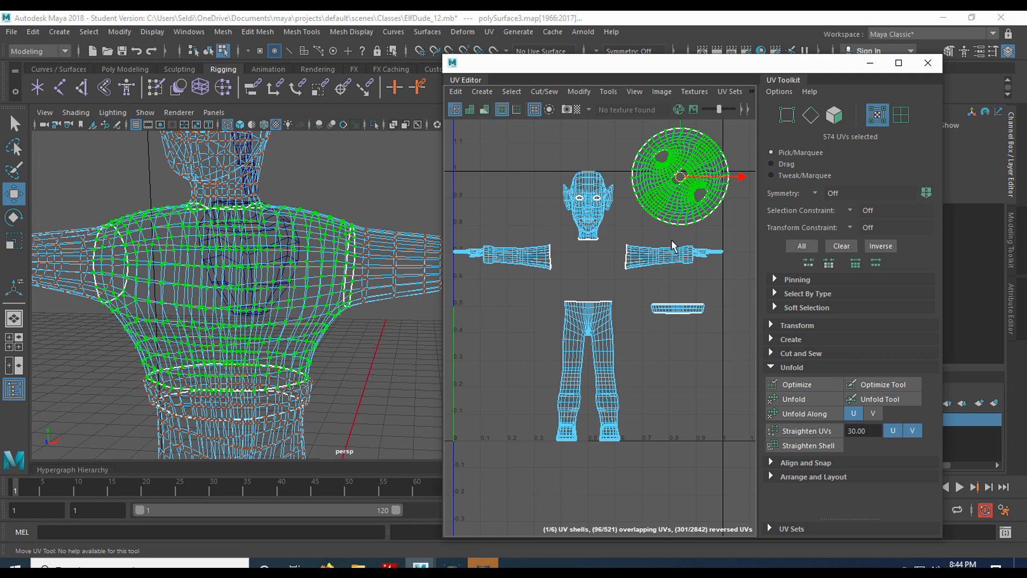
{"action": "key", "text": "ctrl+z"}
{"action": "key", "text": "ctrl+z"}
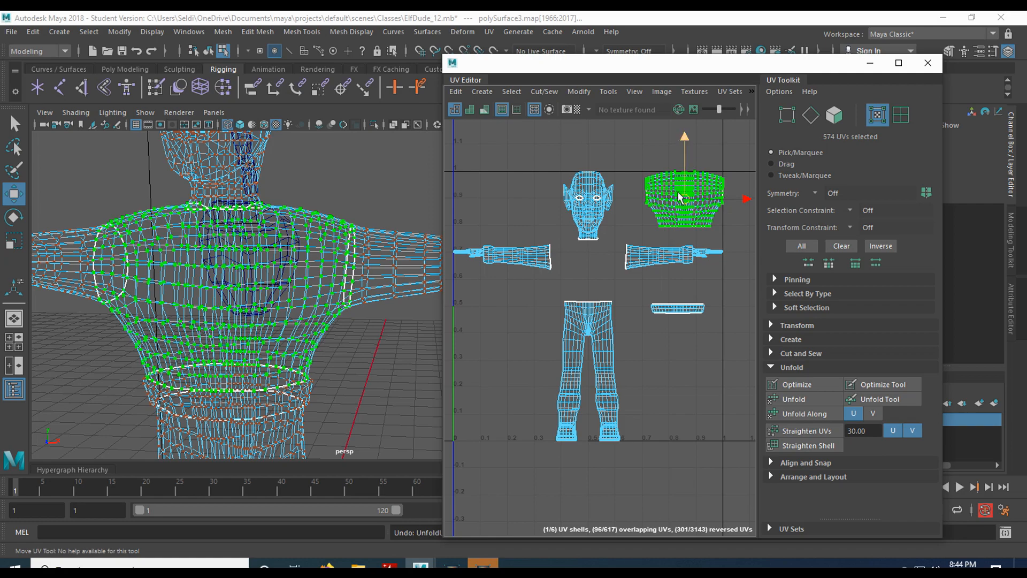
Switch to edge mode, show the model shaded, and orbit around to the shoulder pad.
{"action": "right_click_drag", "start_coordinate": [298, 229], "coordinate": [295, 187]}
{"action": "left_click_drag", "start_coordinate": [374, 177], "coordinate": [310, 202], "text": "alt"}
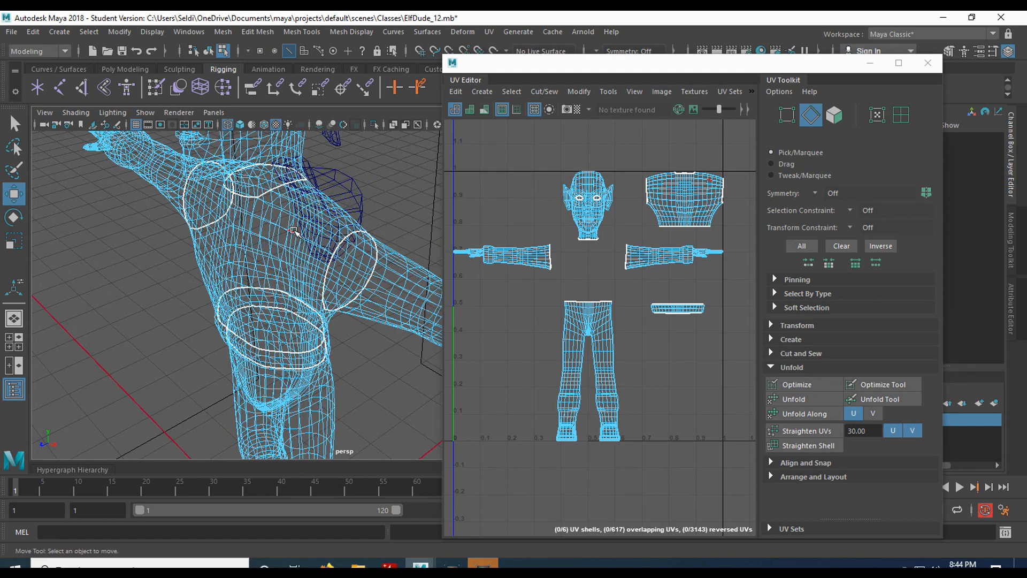
{"action": "key", "text": "6"}
{"action": "mouse_move", "coordinate": [309, 238]}
{"action": "left_mouse_down", "text": "alt"}
{"action": "mouse_move", "coordinate": [227, 223]}
{"action": "mouse_move", "coordinate": [252, 266]}
{"action": "mouse_move", "coordinate": [275, 231]}
{"action": "mouse_move", "coordinate": [278, 250]}
{"action": "left_mouse_up", "text": "alt"}
{"action": "right_click_drag", "start_coordinate": [234, 204], "coordinate": [296, 185]}
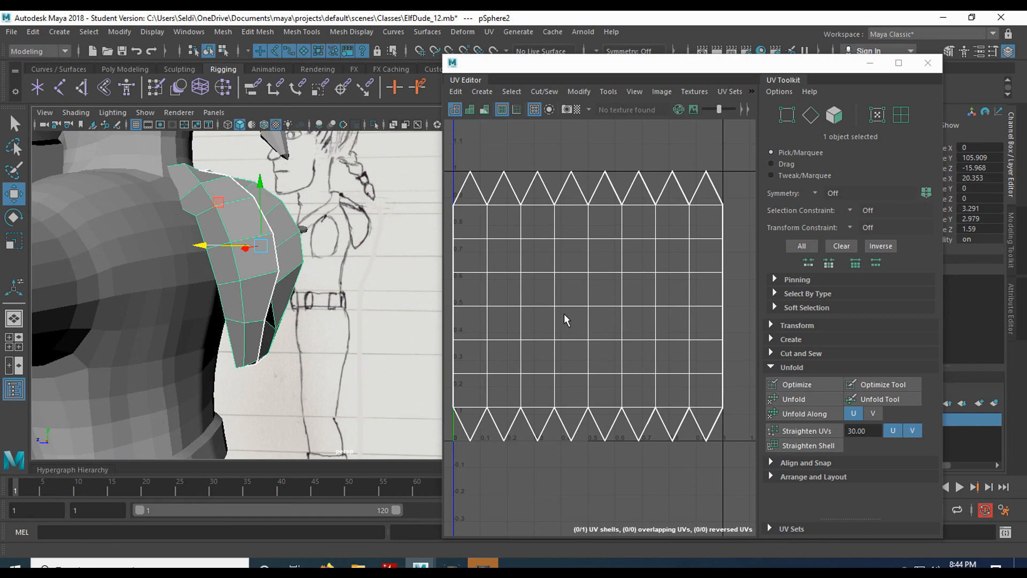
Freeze the shoulder pad pSphere2's translate, rotate and scale transformations.
{"action": "left_click", "coordinate": [870, 63]}
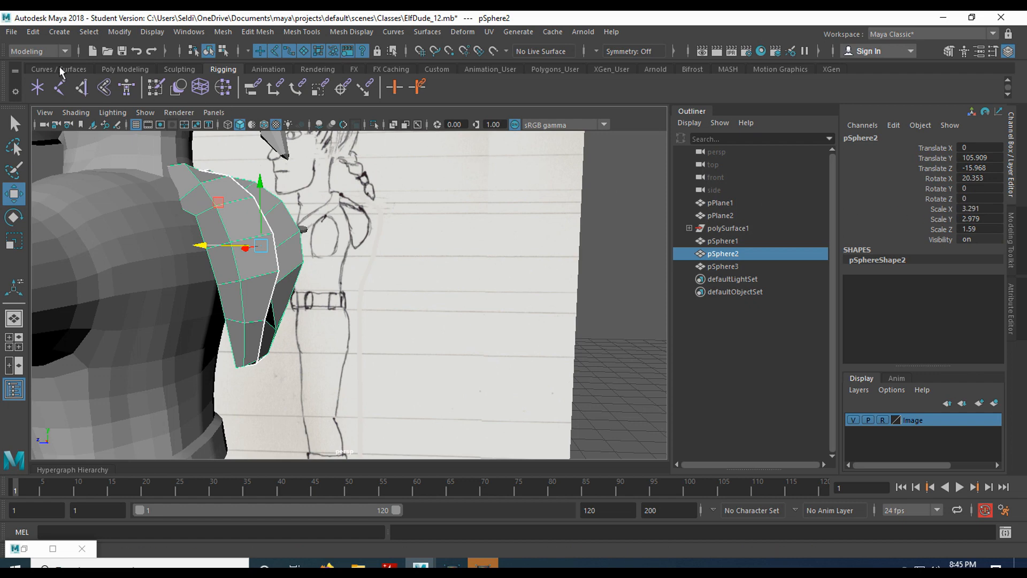
{"action": "left_click", "coordinate": [33, 32]}
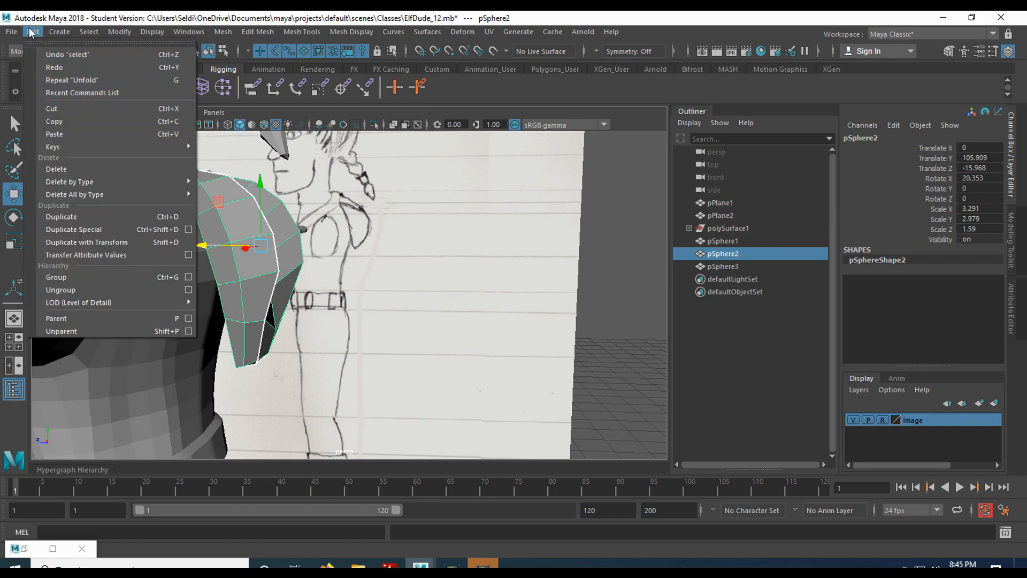
{"action": "mouse_move", "coordinate": [119, 31]}
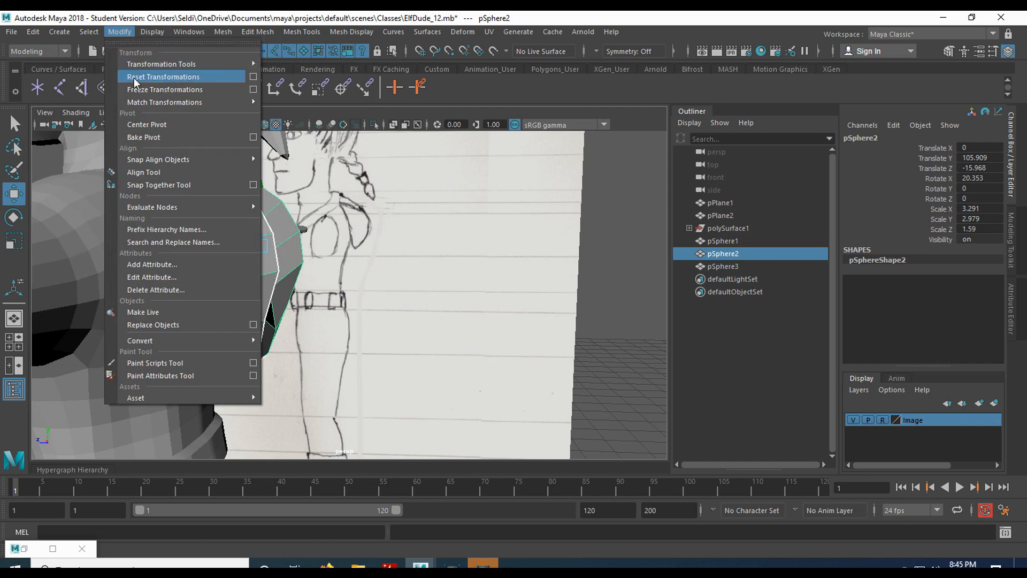
{"action": "left_click", "coordinate": [253, 89]}
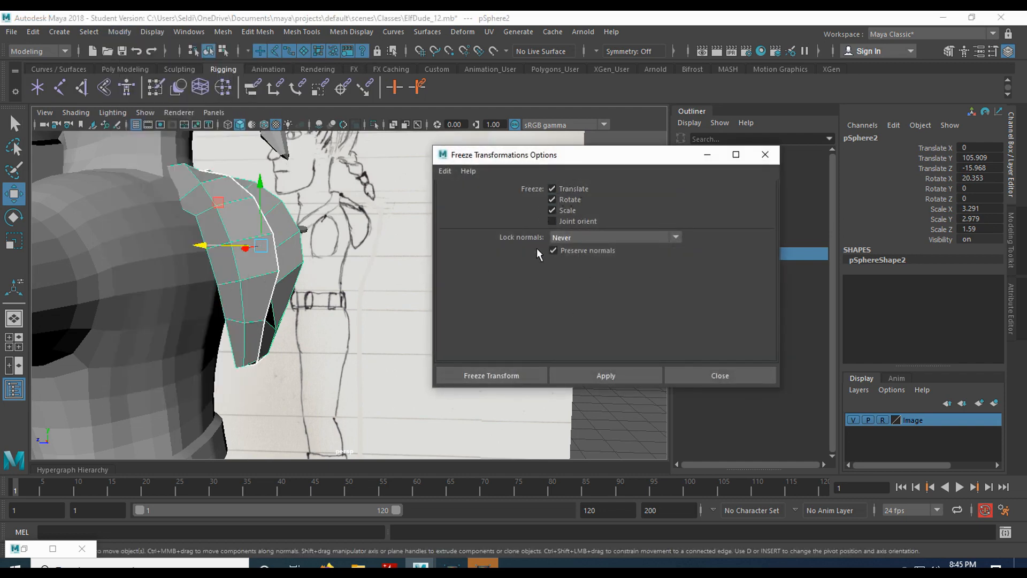
{"action": "left_click", "coordinate": [586, 379]}
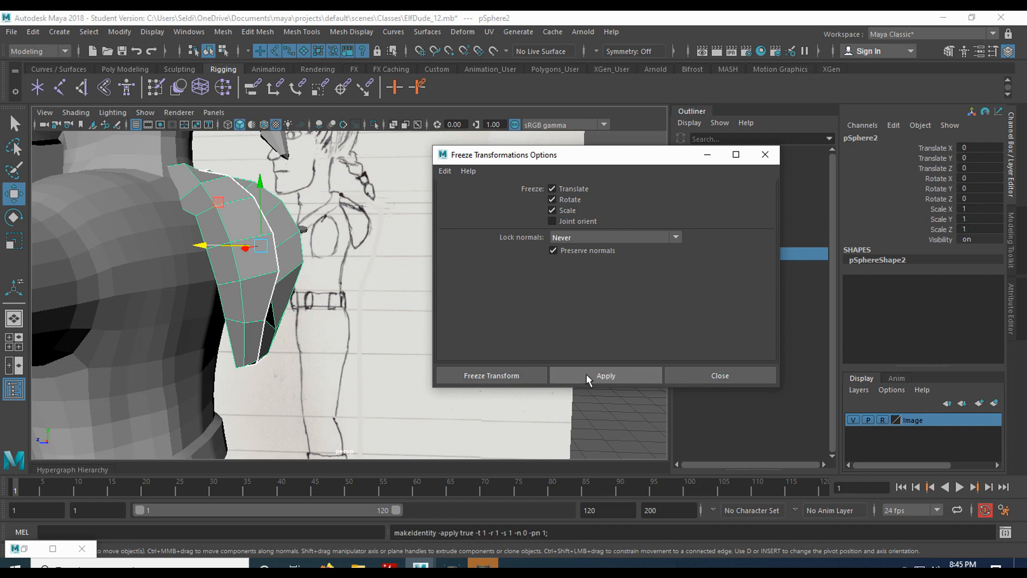
{"action": "left_click", "coordinate": [748, 374]}
Slide pSphere2 off the body along Z, resetting Translate Z to 0 first, then select the body.
{"action": "left_click_drag", "start_coordinate": [203, 246], "coordinate": [501, 245]}
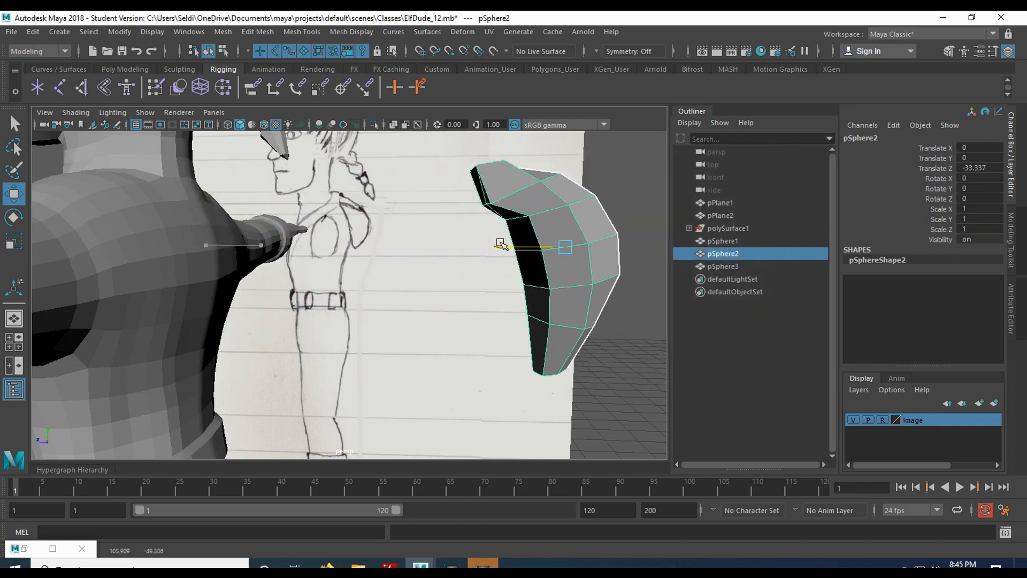
{"action": "double_click", "coordinate": [971, 168]}
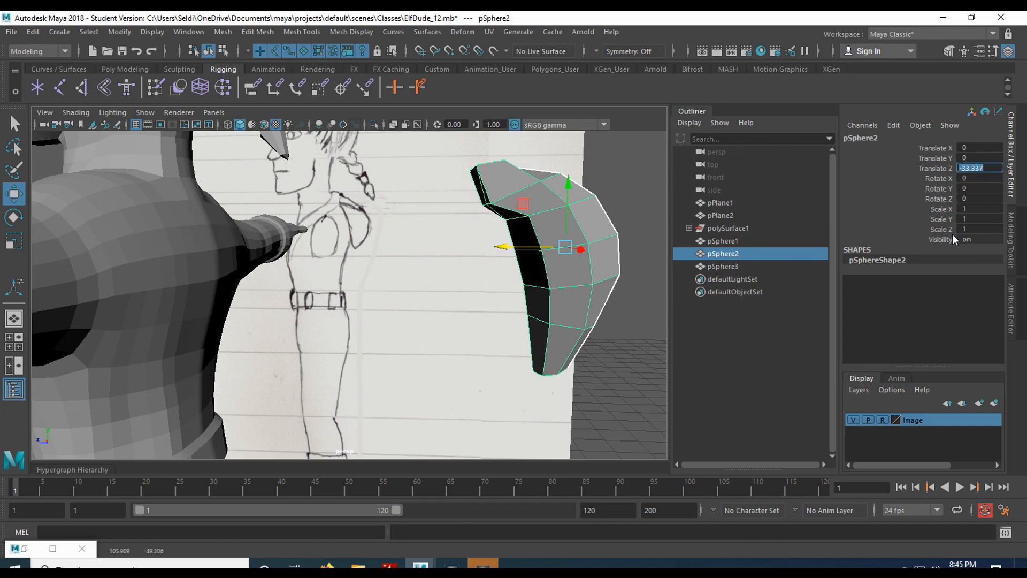
{"action": "type", "text": "0"}
{"action": "key", "text": "Return"}
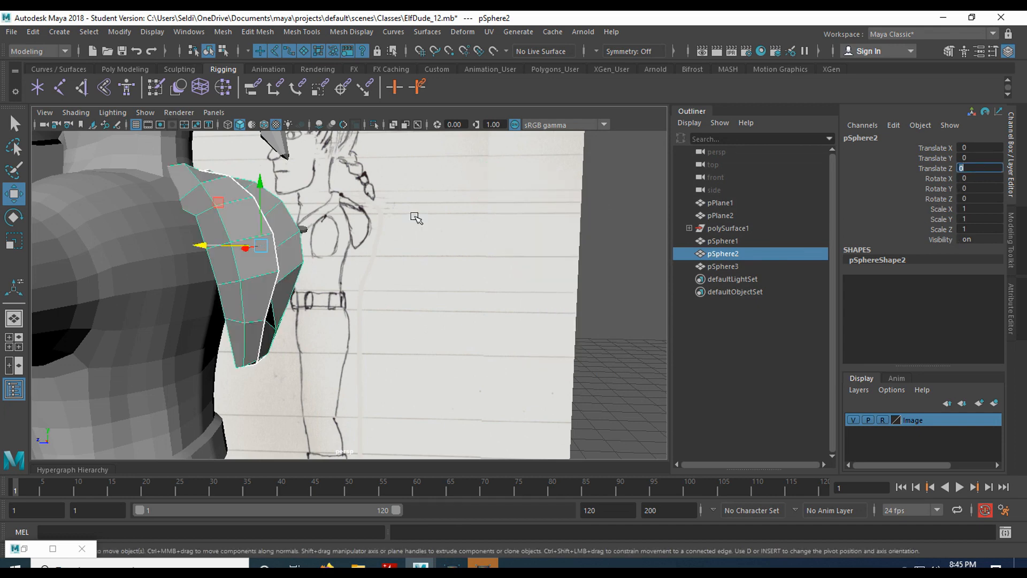
{"action": "left_click_drag", "start_coordinate": [204, 247], "coordinate": [340, 353]}
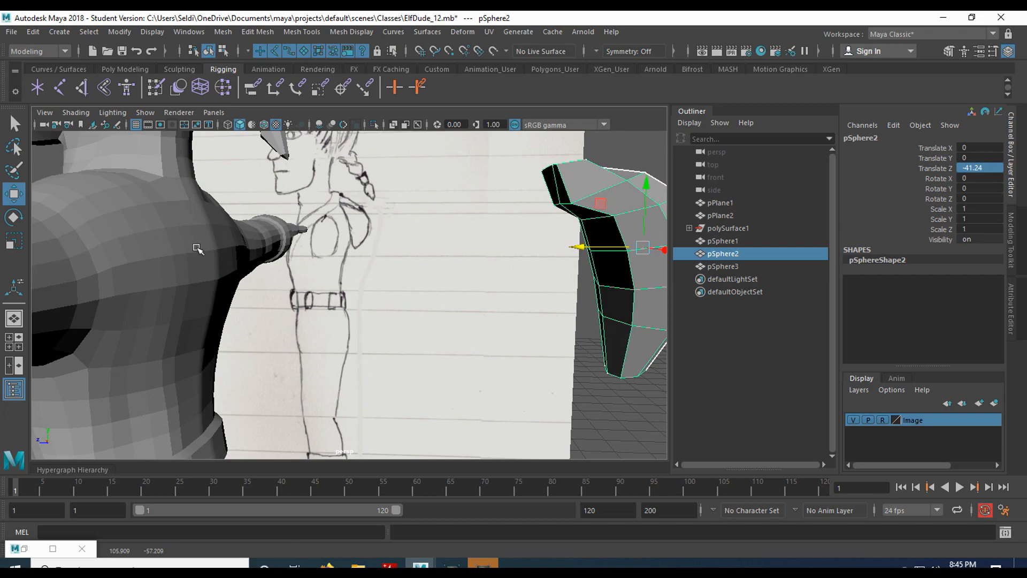
{"action": "left_click", "coordinate": [211, 248]}
{"action": "left_click_drag", "start_coordinate": [211, 248], "coordinate": [300, 251], "text": "alt"}
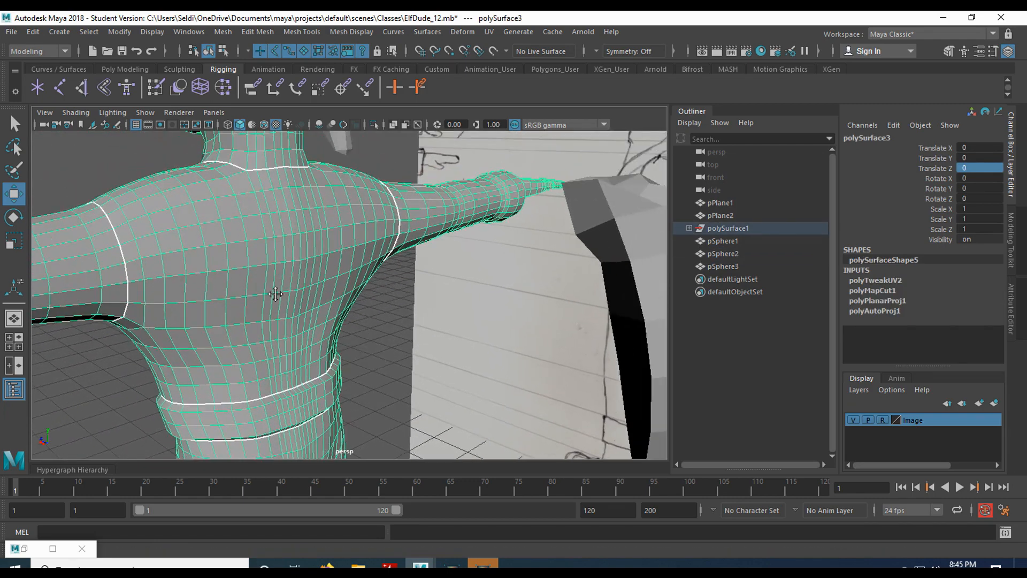
Pick an upper-back edge with the Select tool and frame the waist band.
{"action": "right_click_drag", "start_coordinate": [302, 204], "coordinate": [310, 178]}
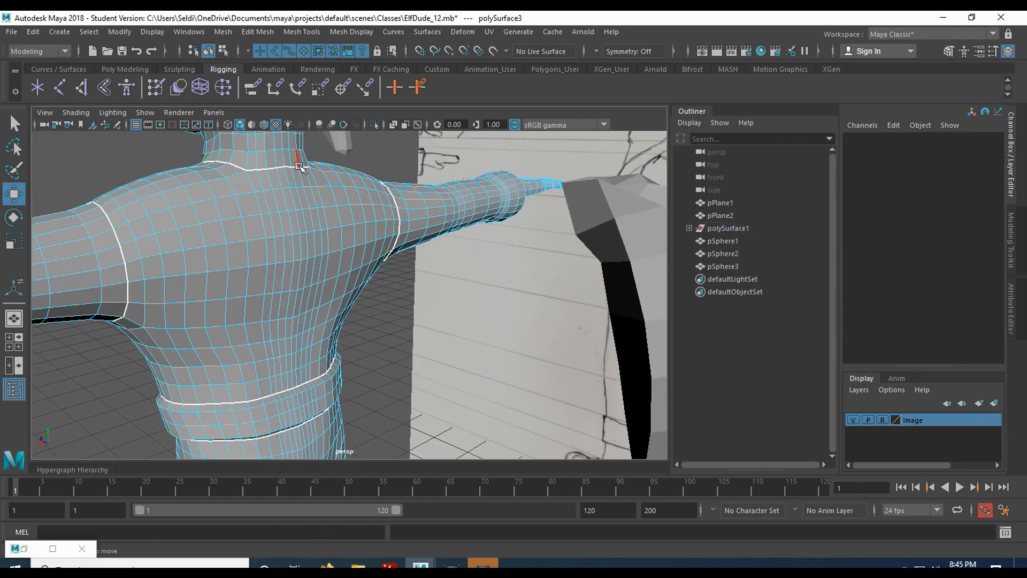
{"action": "left_click_drag", "start_coordinate": [316, 310], "coordinate": [339, 287], "text": "alt"}
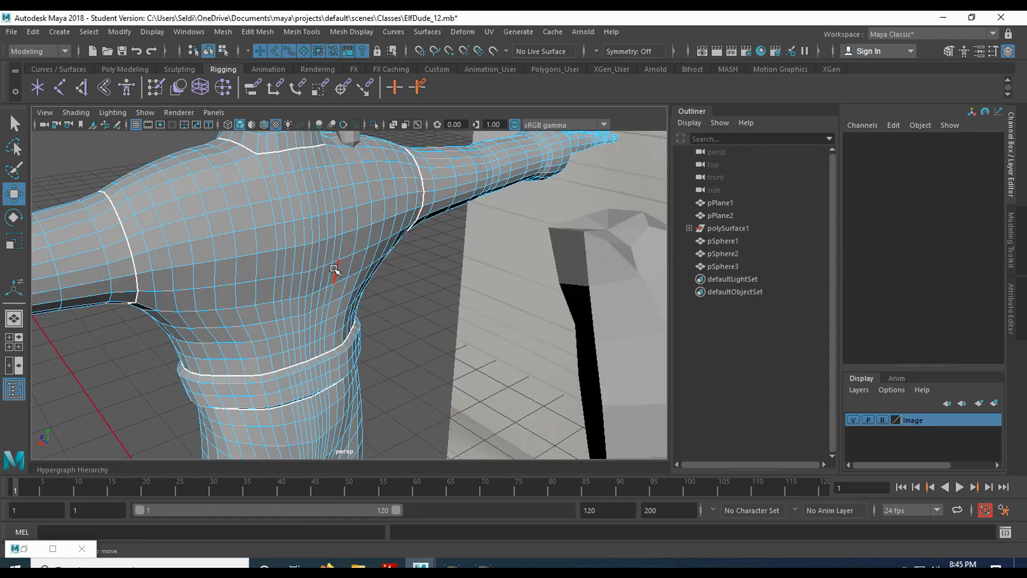
{"action": "left_click", "coordinate": [300, 170]}
{"action": "key", "text": "q"}
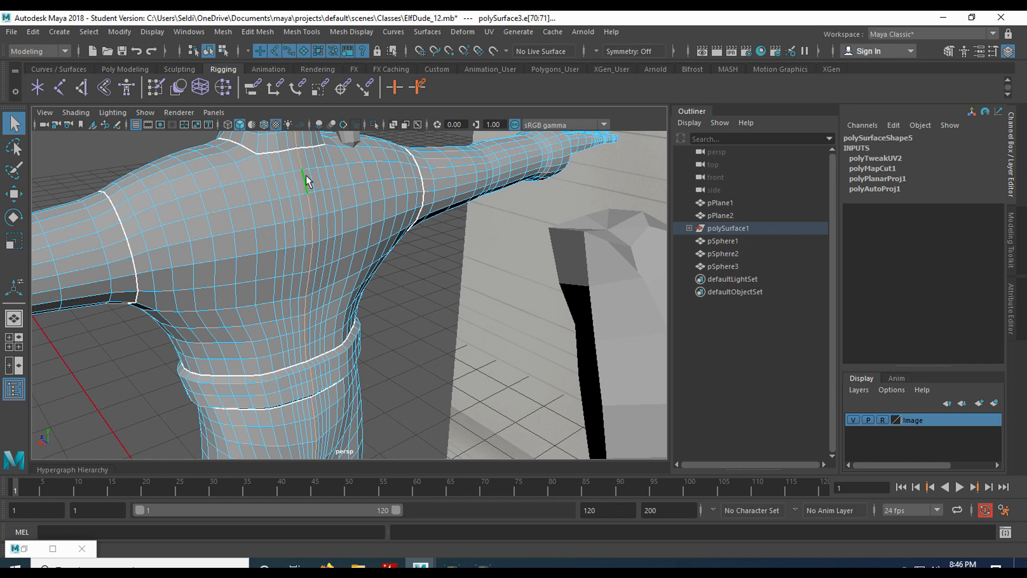
{"action": "scroll", "coordinate": [352, 316], "scroll_direction": "down", "scroll_amount": 5}
{"action": "scroll", "coordinate": [353, 315], "scroll_direction": "up", "scroll_amount": 1}
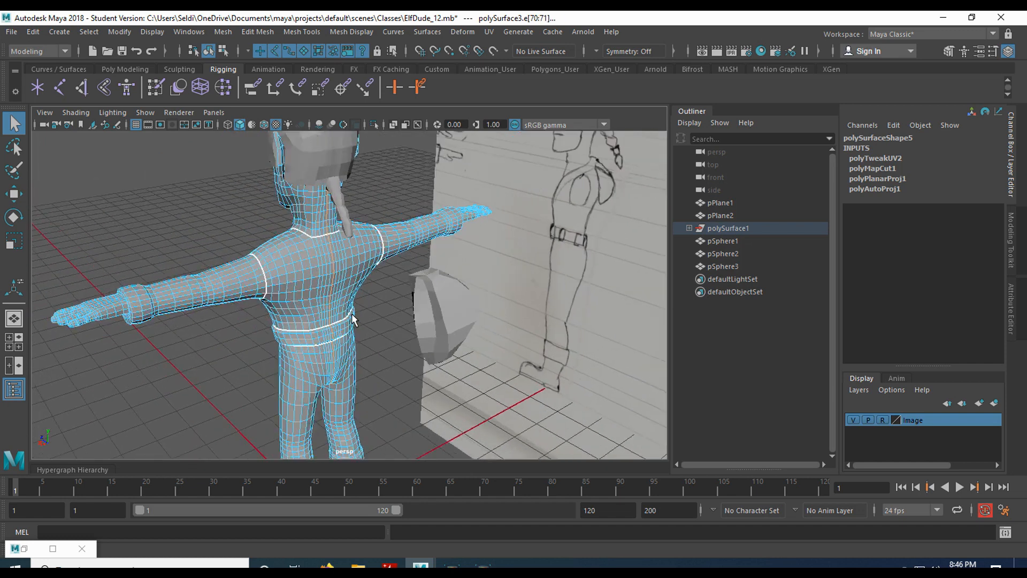
{"action": "scroll", "coordinate": [352, 316], "scroll_direction": "up", "scroll_amount": 2}
{"action": "left_click_drag", "start_coordinate": [352, 308], "coordinate": [355, 282], "text": "alt"}
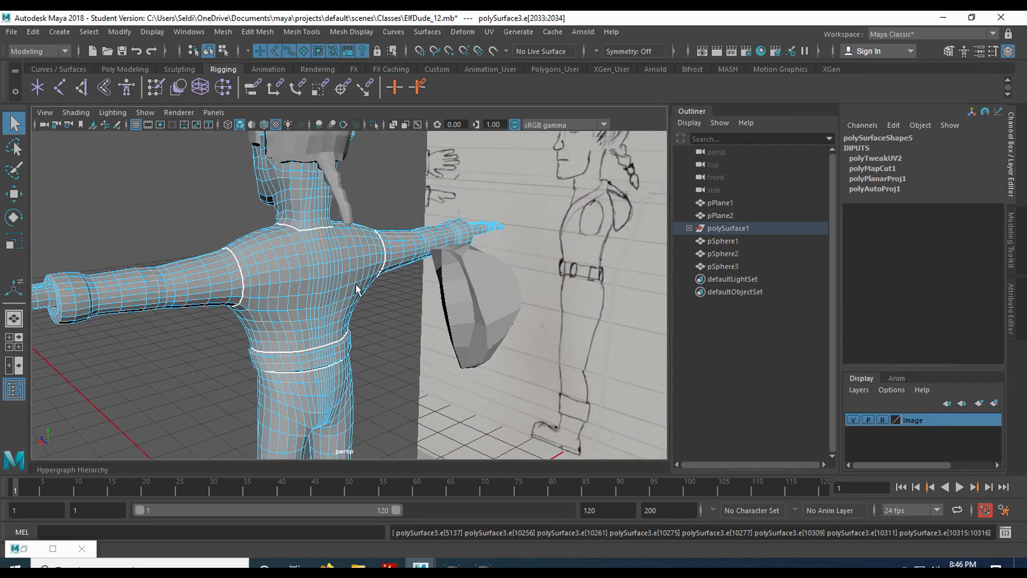
{"action": "scroll", "coordinate": [363, 299], "scroll_direction": "up", "scroll_amount": 3}
{"action": "left_click_drag", "start_coordinate": [321, 240], "coordinate": [303, 222], "text": "alt"}
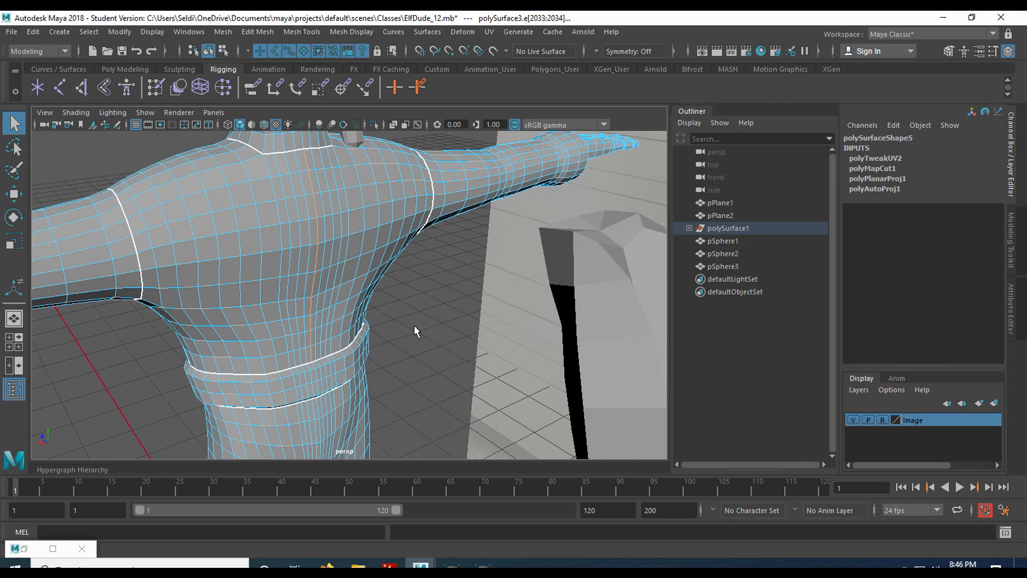
{"action": "scroll", "coordinate": [414, 325], "scroll_direction": "up", "scroll_amount": 4}
{"action": "middle_click_drag", "start_coordinate": [425, 352], "coordinate": [468, 192], "text": "alt"}
{"action": "right_click_drag", "start_coordinate": [469, 191], "coordinate": [464, 316], "text": "alt"}
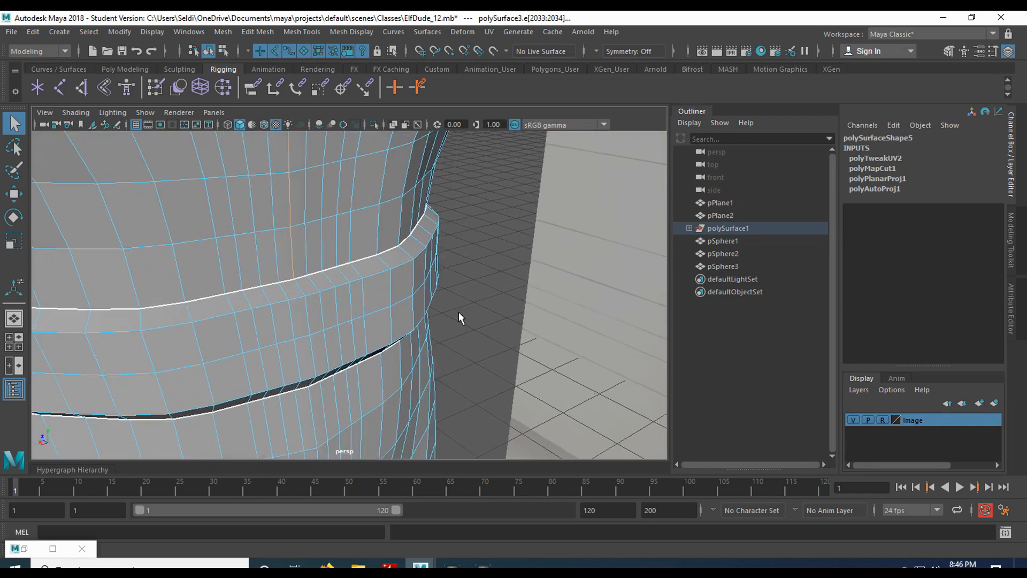
{"action": "middle_click_drag", "start_coordinate": [452, 307], "coordinate": [445, 291], "text": "alt"}
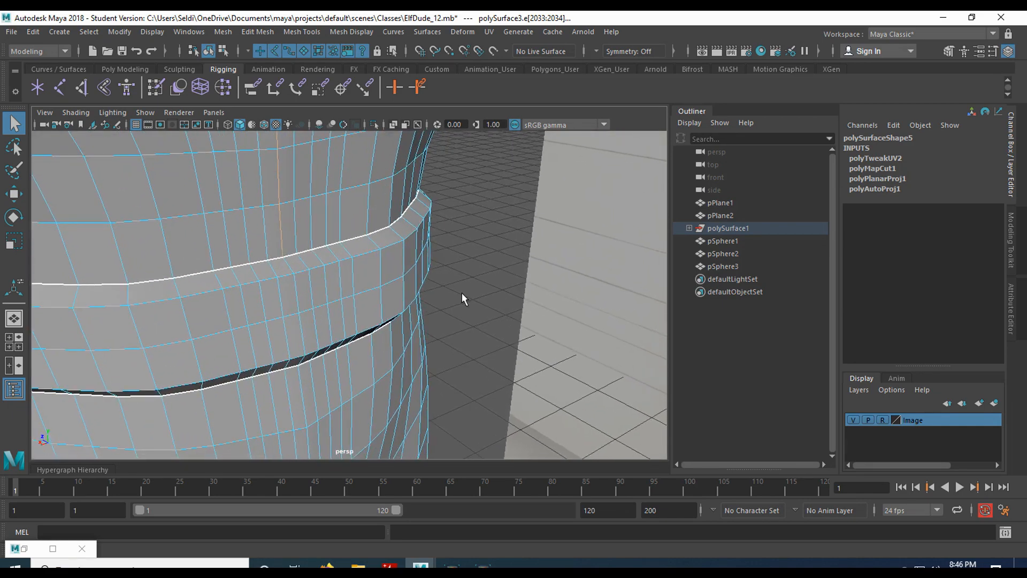
Add vertical waist band and chest edges to the seam, undoing the last chest pick.
{"action": "left_click", "coordinate": [296, 280], "text": "shift"}
{"action": "left_click", "coordinate": [300, 323], "text": "shift"}
{"action": "left_click_drag", "start_coordinate": [456, 322], "coordinate": [436, 278], "text": "alt"}
{"action": "scroll", "coordinate": [436, 279], "scroll_direction": "down", "scroll_amount": 5}
{"action": "middle_click_drag", "start_coordinate": [434, 309], "coordinate": [423, 262], "text": "alt"}
{"action": "scroll", "coordinate": [390, 273], "scroll_direction": "up", "scroll_amount": 5}
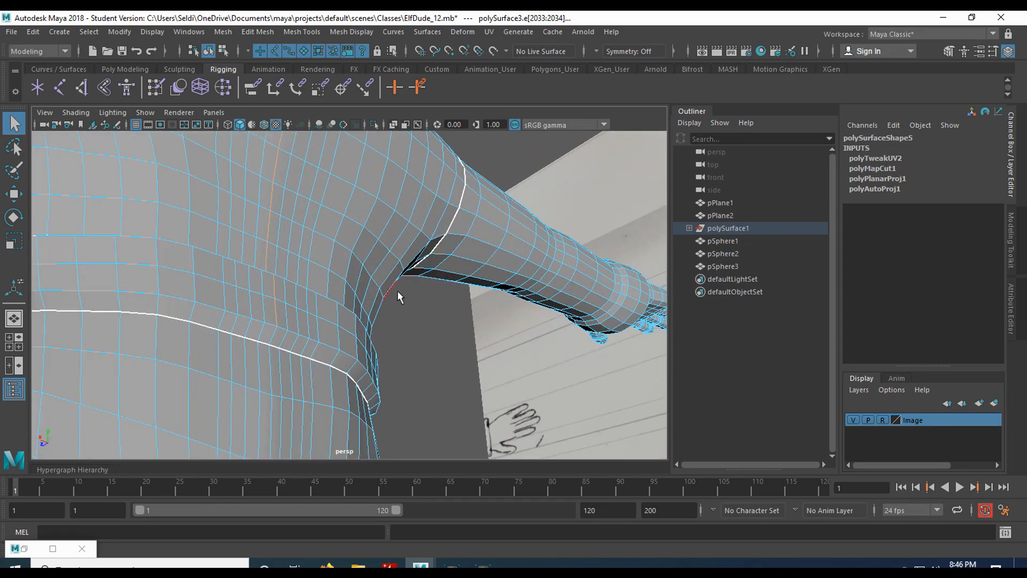
{"action": "scroll", "coordinate": [460, 349], "scroll_direction": "down", "scroll_amount": 5}
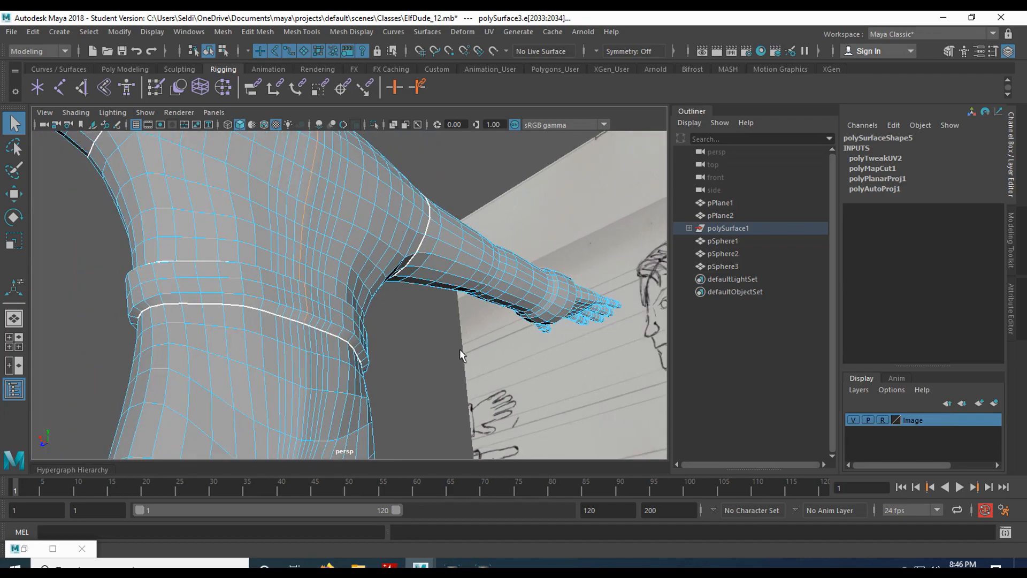
{"action": "left_click_drag", "start_coordinate": [227, 301], "coordinate": [213, 336], "text": "alt"}
{"action": "scroll", "coordinate": [396, 296], "scroll_direction": "down", "scroll_amount": 5}
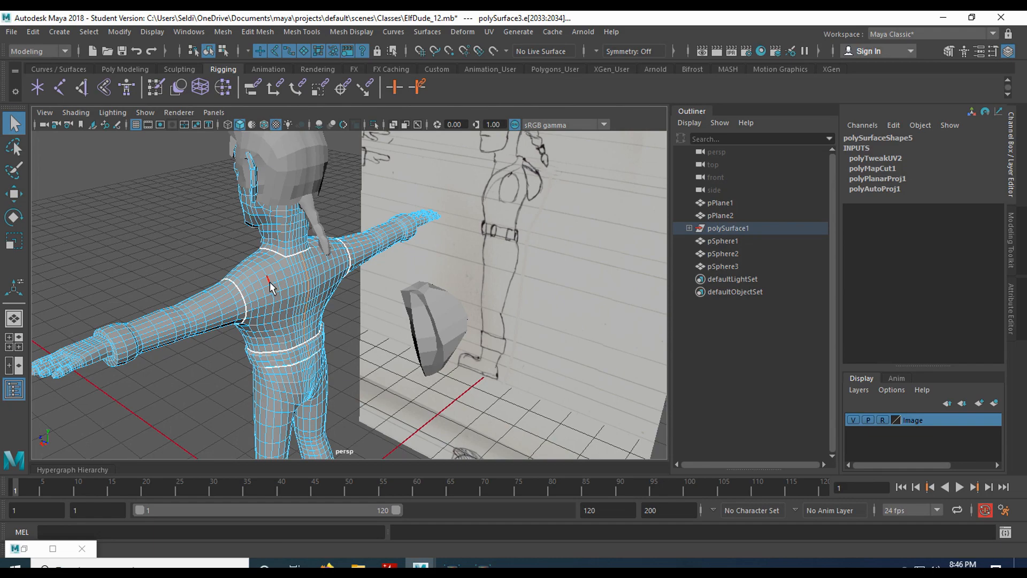
{"action": "left_click_drag", "start_coordinate": [266, 303], "coordinate": [429, 277], "text": "alt"}
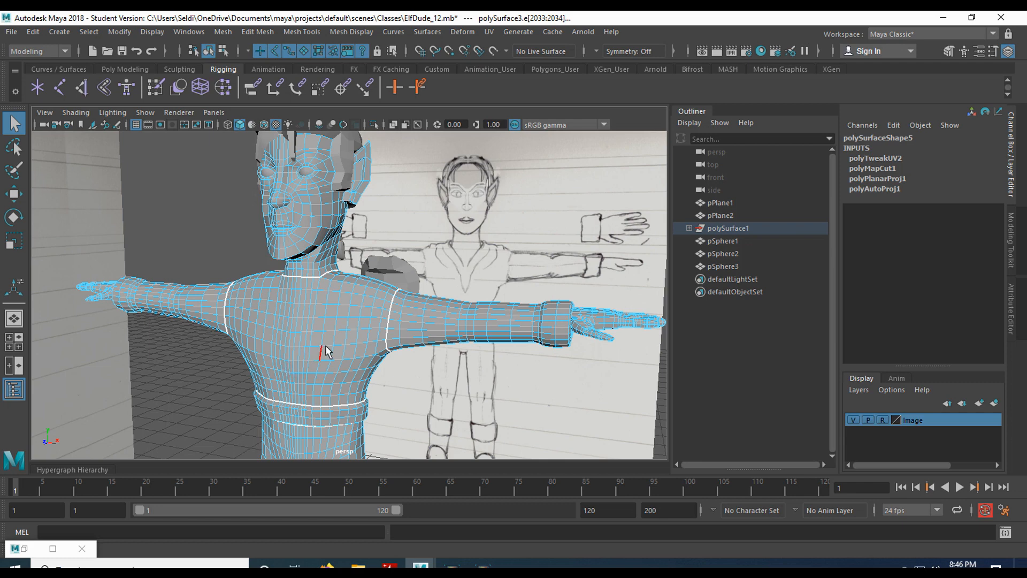
{"action": "left_click_drag", "start_coordinate": [320, 323], "coordinate": [296, 310]}
{"action": "key", "text": "ctrl+z"}
Orbit around the elf to inspect it from below, the side and the back.
{"action": "left_click_drag", "start_coordinate": [362, 339], "coordinate": [308, 320], "text": "alt"}
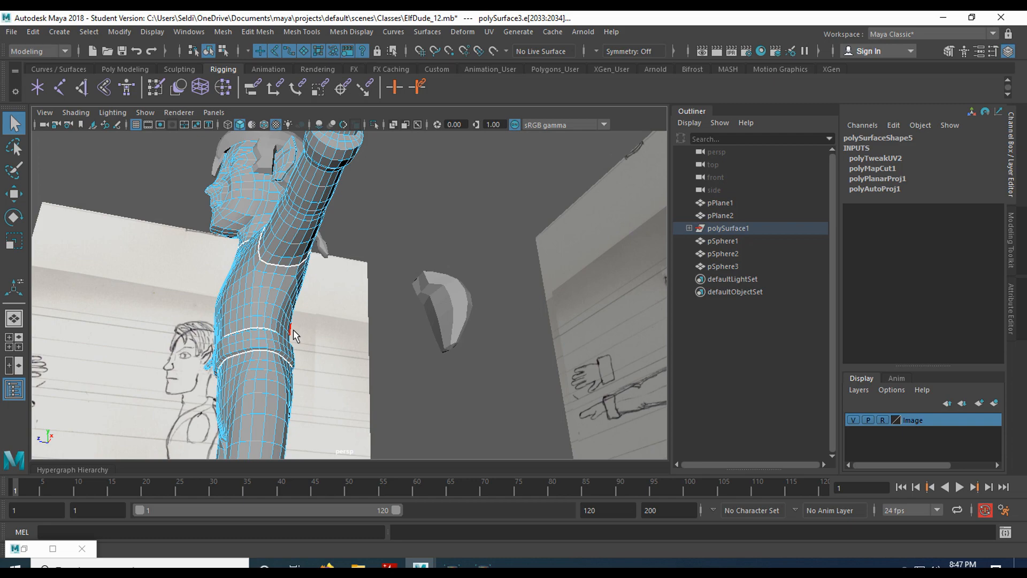
{"action": "scroll", "coordinate": [294, 330], "scroll_direction": "down", "scroll_amount": 6}
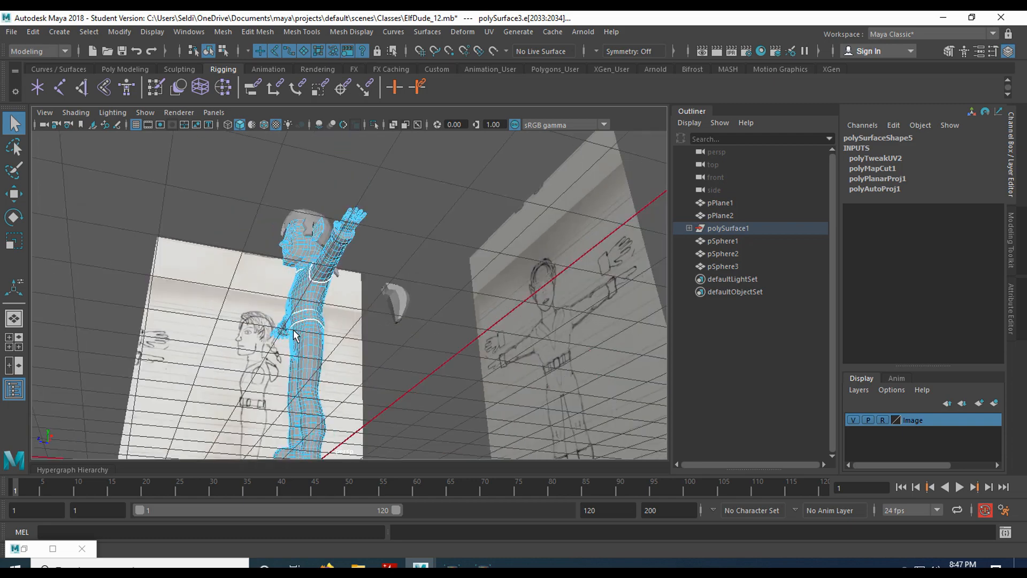
{"action": "left_click_drag", "start_coordinate": [301, 325], "coordinate": [351, 364], "text": "alt"}
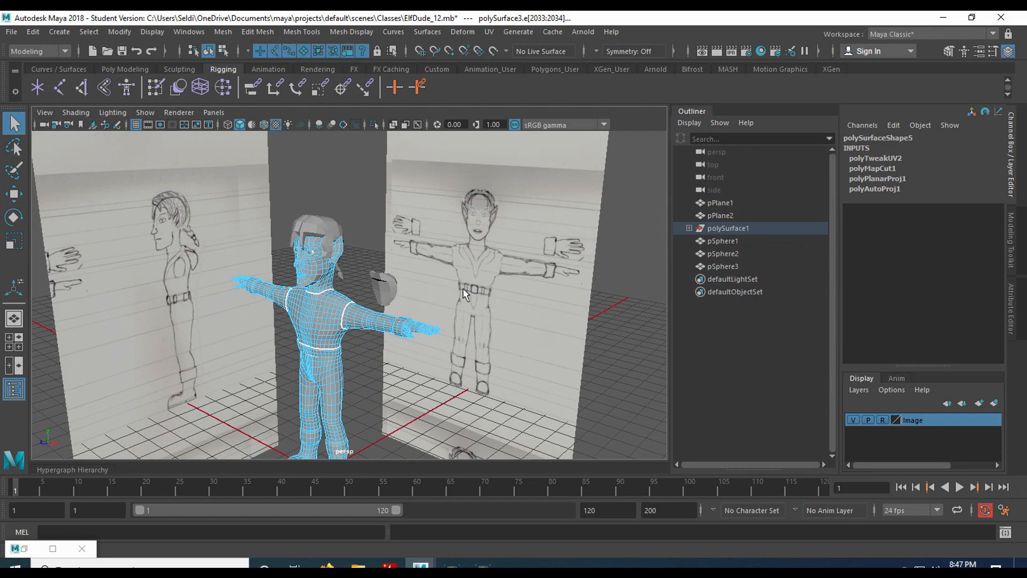
{"action": "left_click_drag", "start_coordinate": [489, 284], "coordinate": [352, 296], "text": "alt"}
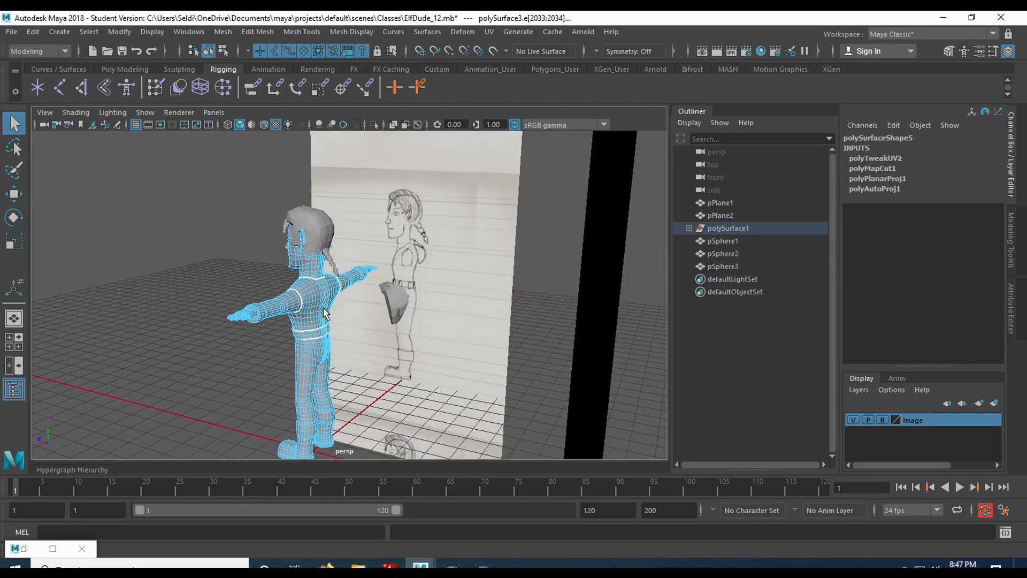
{"action": "scroll", "coordinate": [323, 306], "scroll_direction": "up", "scroll_amount": 6}
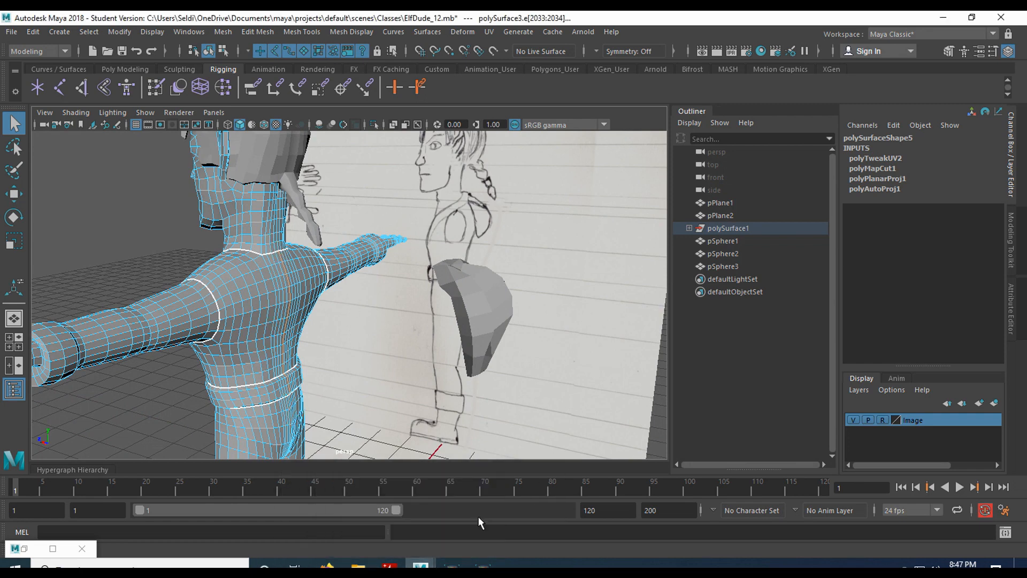
Open the UV Editor and Cut the 14 selected shoulder and waist edges, raising the UV count to 645.
{"action": "left_click", "coordinate": [489, 31]}
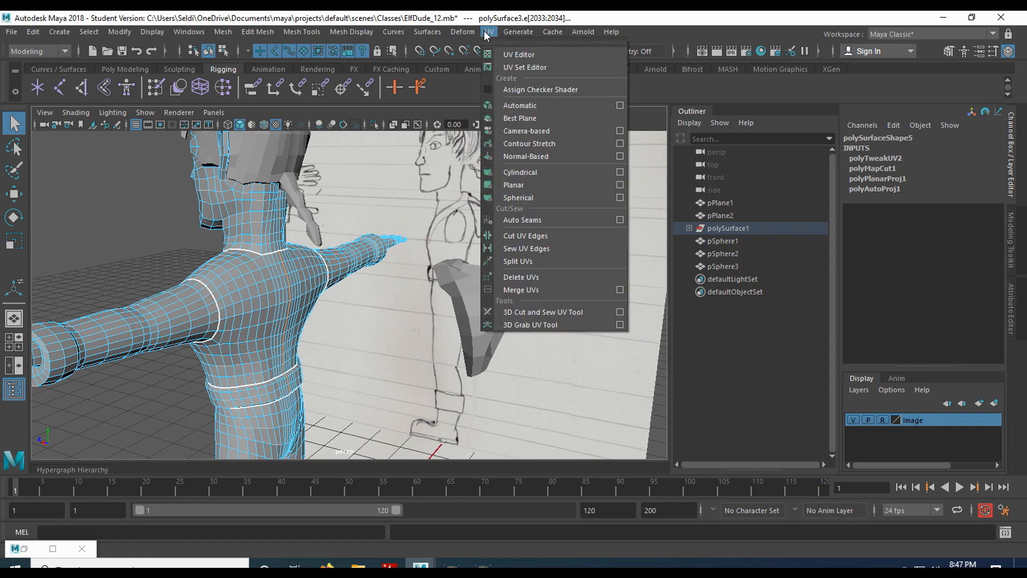
{"action": "left_click", "coordinate": [514, 54]}
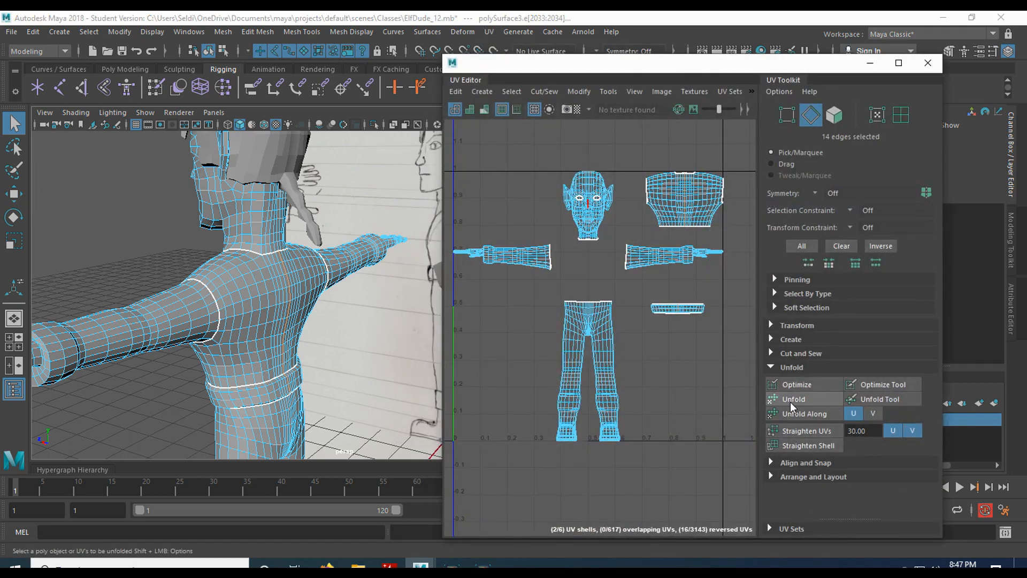
{"action": "left_click", "coordinate": [775, 354]}
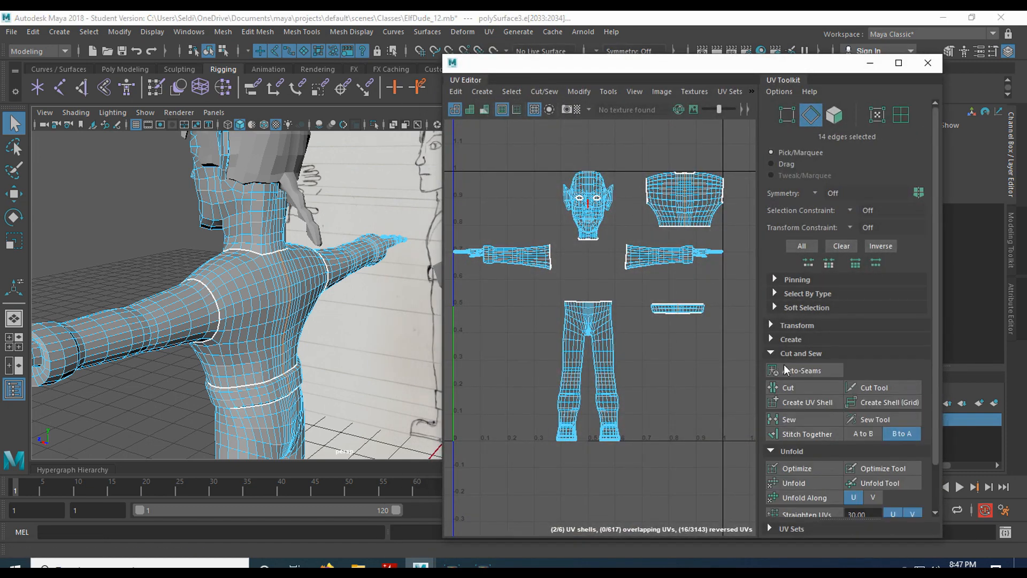
{"action": "left_click", "coordinate": [804, 386]}
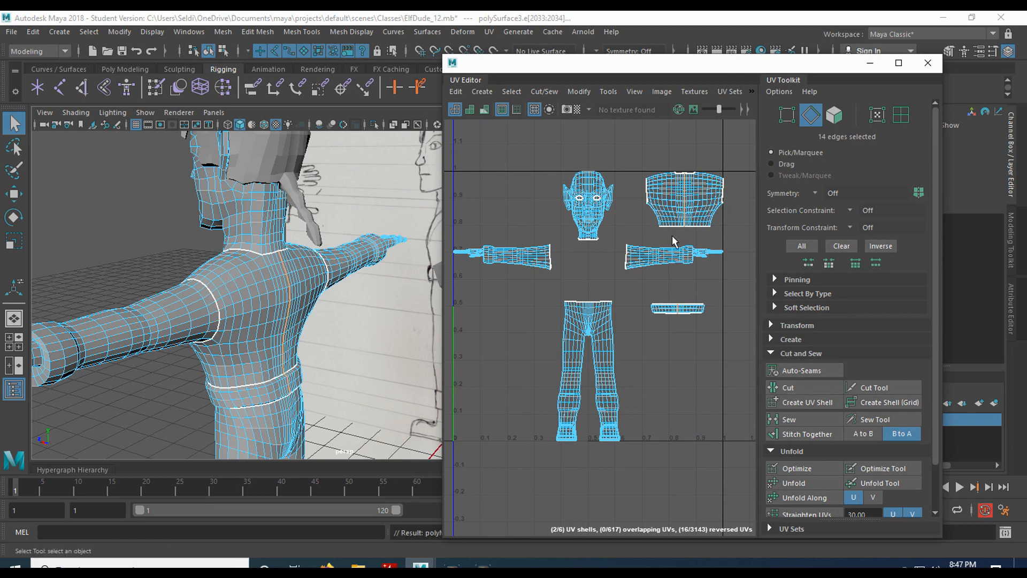
{"action": "right_click_drag", "start_coordinate": [691, 210], "coordinate": [738, 211]}
Unfold the torso shell into a flat piece with two armhole openings, then Optimize it.
{"action": "double_click", "coordinate": [714, 213]}
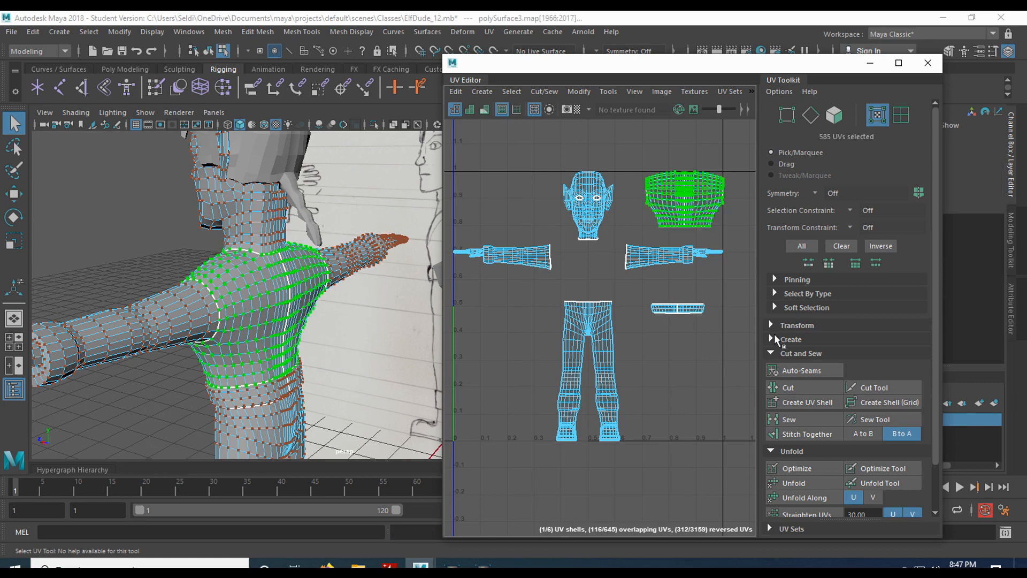
{"action": "left_click", "coordinate": [805, 483]}
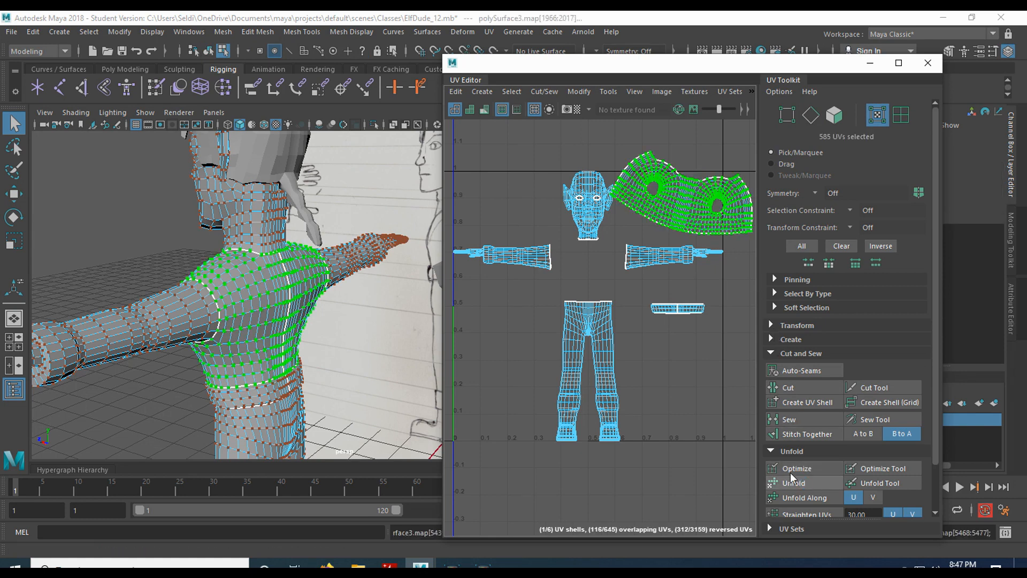
{"action": "scroll", "coordinate": [682, 239], "scroll_direction": "up", "scroll_amount": 1}
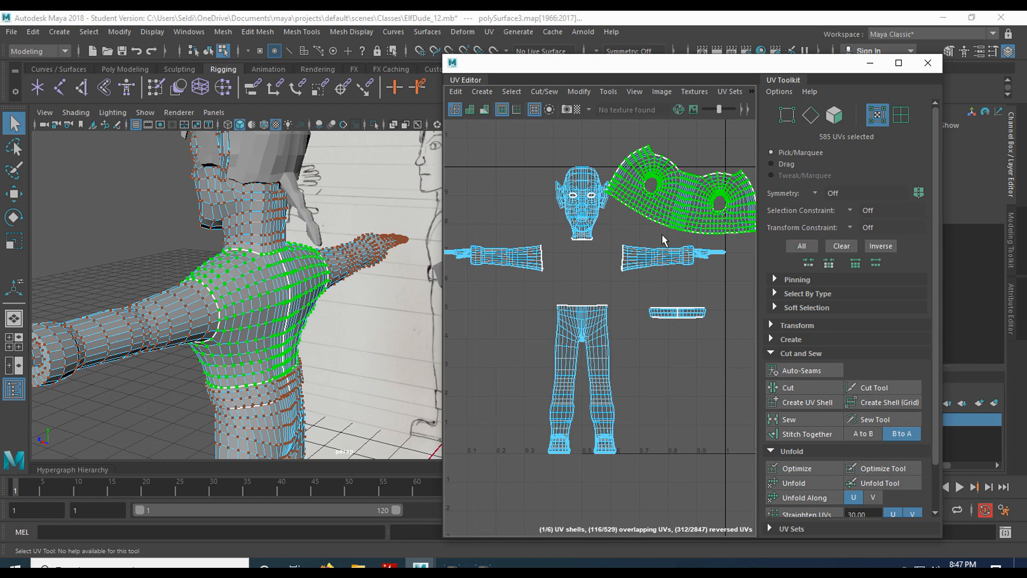
{"action": "middle_click_drag", "start_coordinate": [675, 203], "coordinate": [632, 278], "text": "alt"}
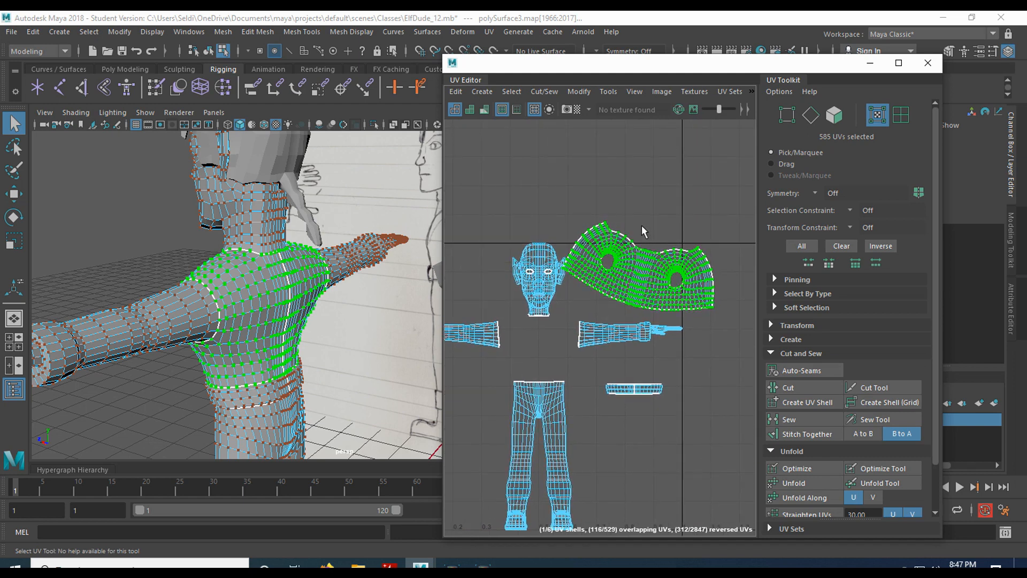
{"action": "left_click", "coordinate": [642, 267]}
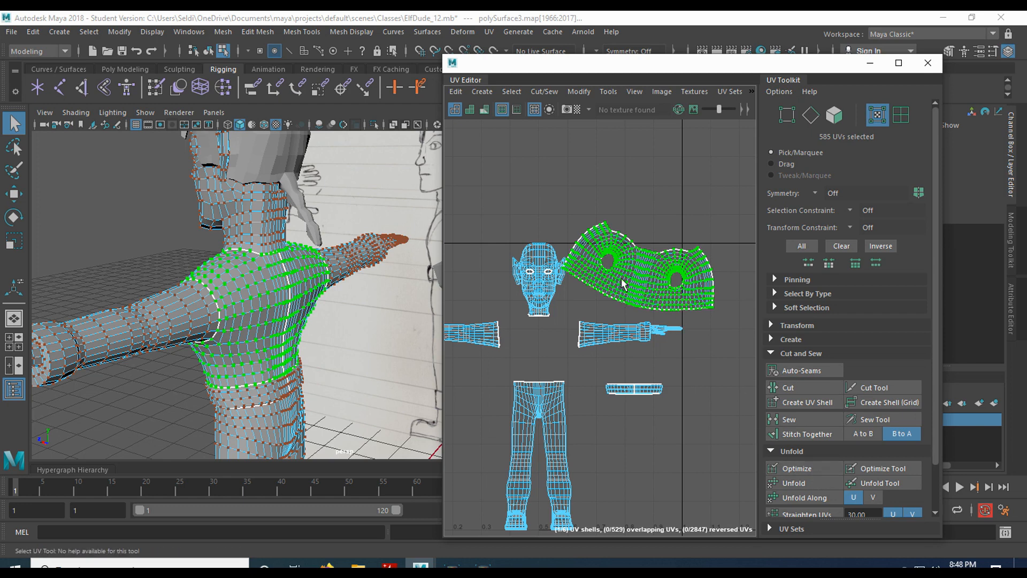
{"action": "left_click", "coordinate": [814, 469]}
{"action": "scroll", "coordinate": [695, 339], "scroll_direction": "up", "scroll_amount": 6}
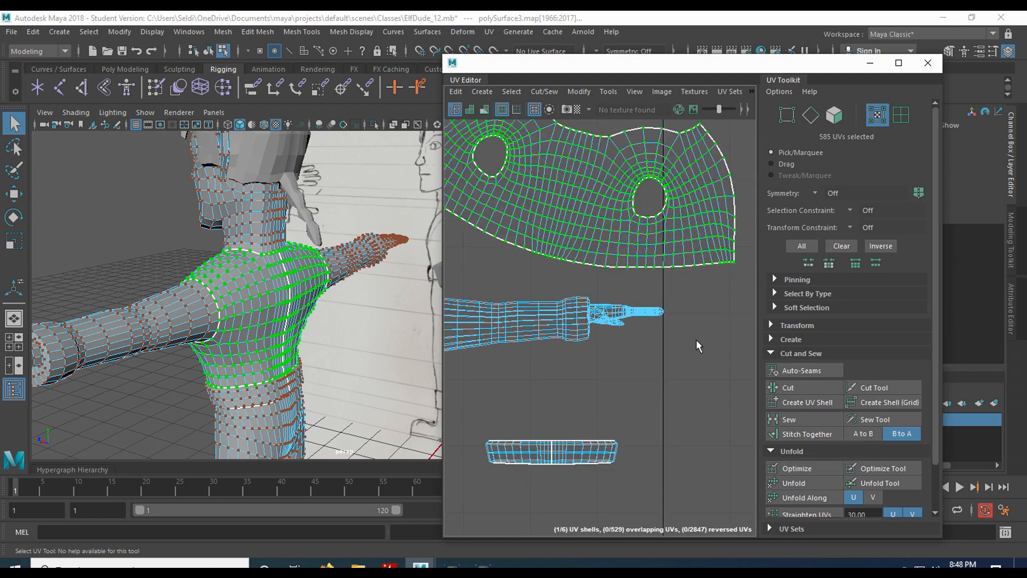
{"action": "middle_click_drag", "start_coordinate": [581, 237], "coordinate": [685, 347], "text": "alt"}
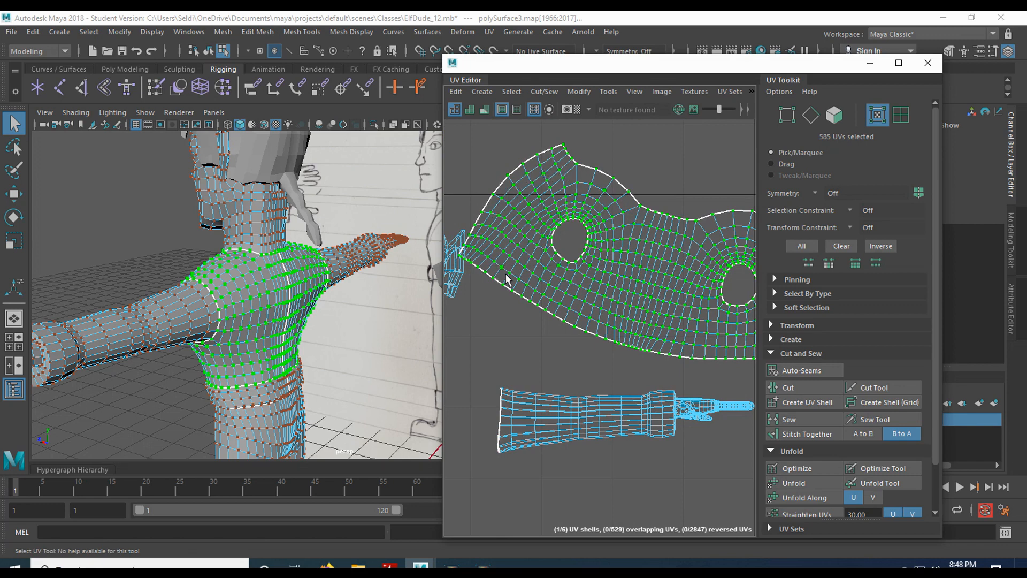
{"action": "middle_click_drag", "start_coordinate": [717, 323], "coordinate": [583, 348], "text": "alt"}
{"action": "scroll", "coordinate": [610, 333], "scroll_direction": "up", "scroll_amount": 4}
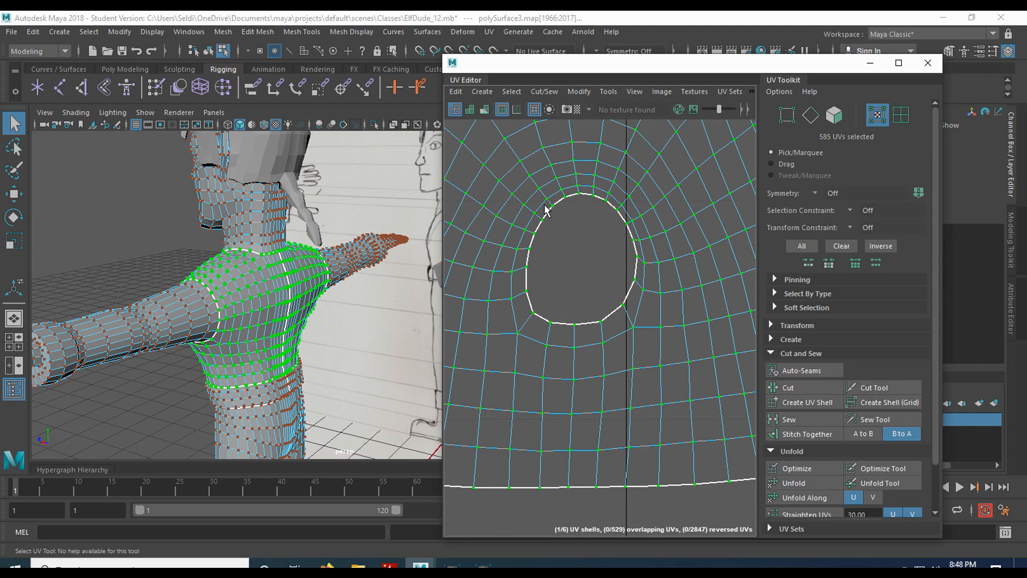
{"action": "scroll", "coordinate": [607, 294], "scroll_direction": "down", "scroll_amount": 5}
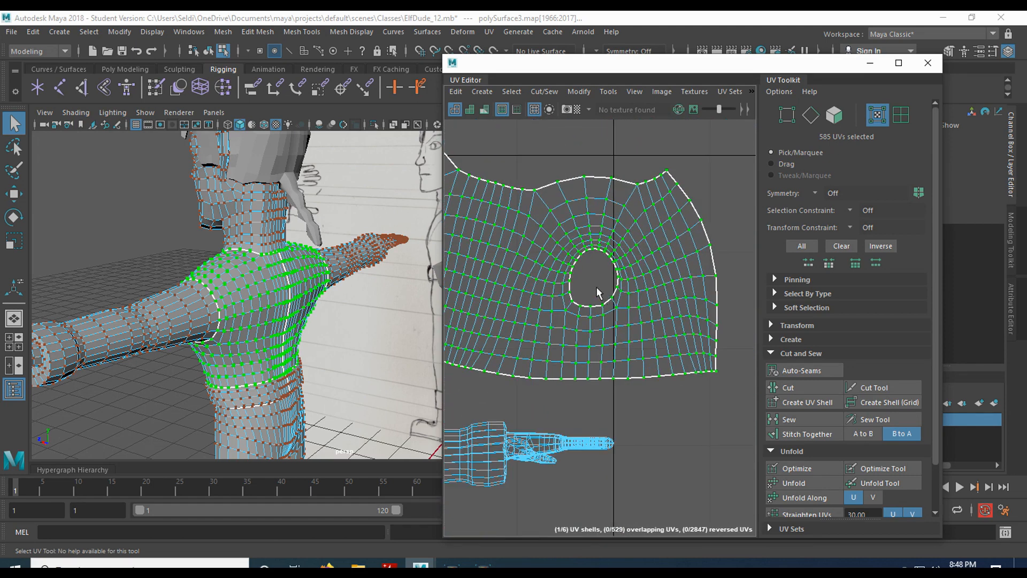
{"action": "key", "text": "ctrl+z"}
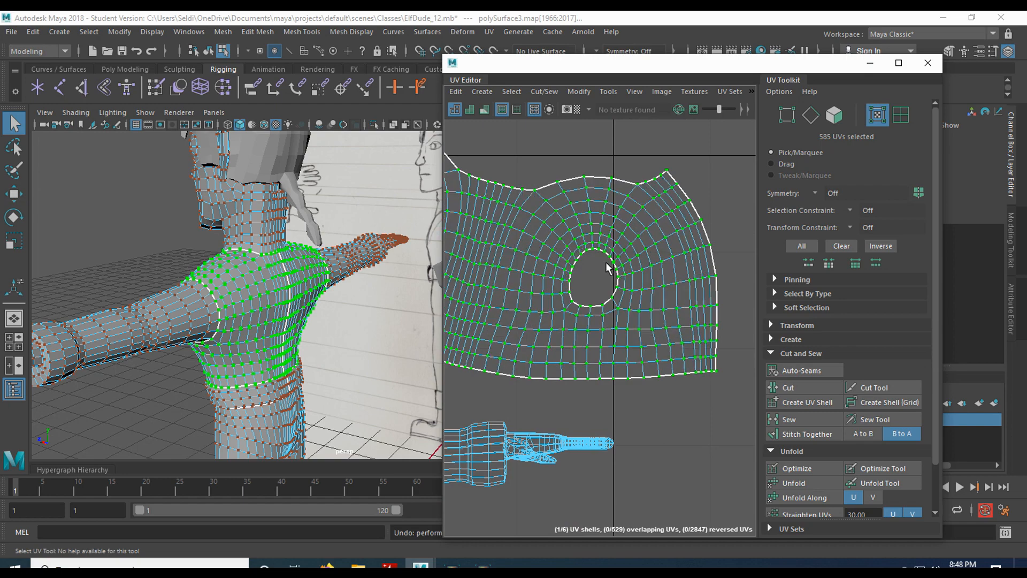
{"action": "key", "text": "ctrl+z"}
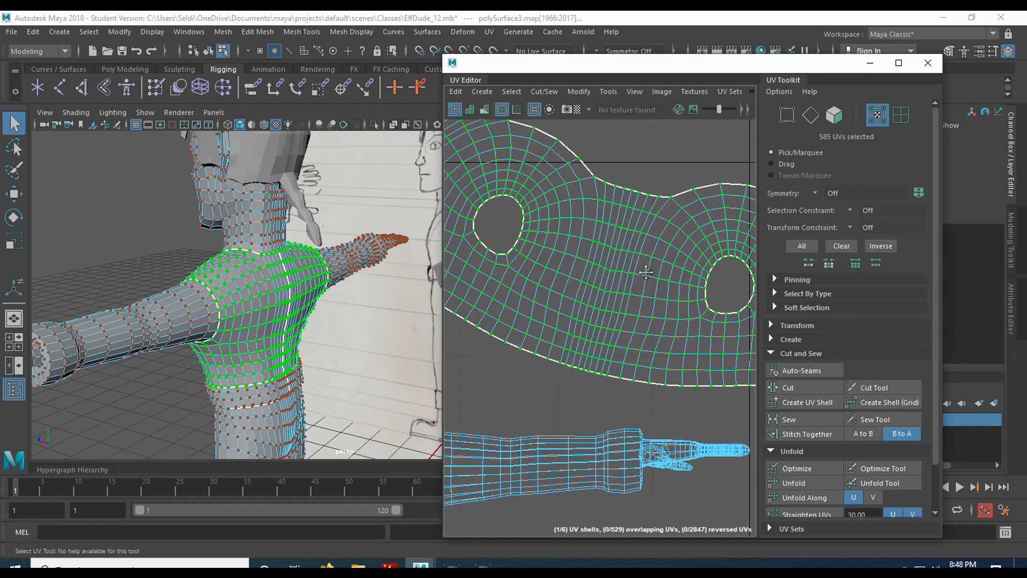
{"action": "key", "text": "ctrl+z"}
{"action": "mouse_move", "coordinate": [566, 258]}
{"action": "middle_mouse_down", "text": "alt"}
{"action": "mouse_move", "coordinate": [617, 267]}
{"action": "mouse_move", "coordinate": [552, 257]}
{"action": "middle_mouse_up", "text": "alt"}
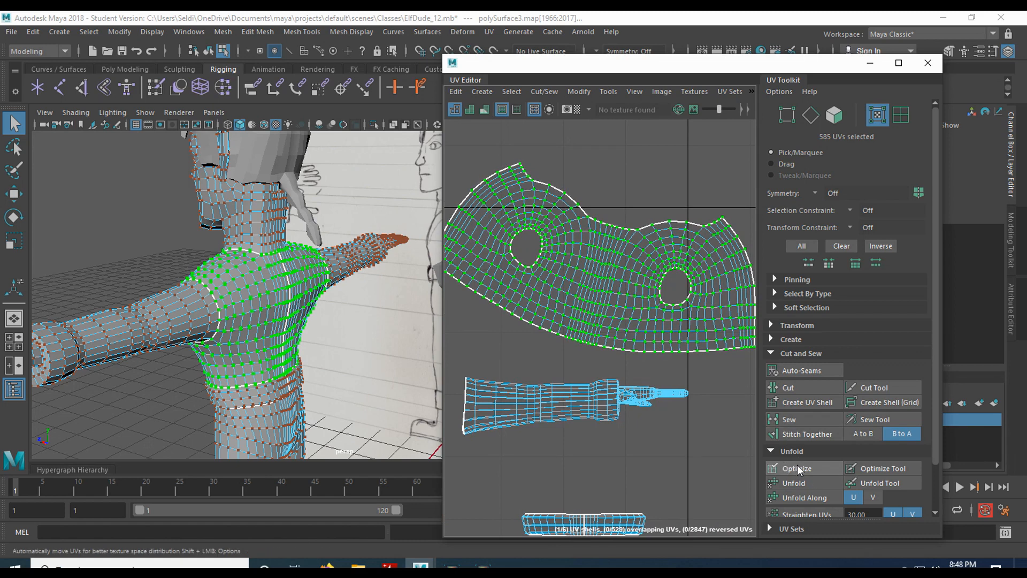
{"action": "left_click", "coordinate": [885, 467]}
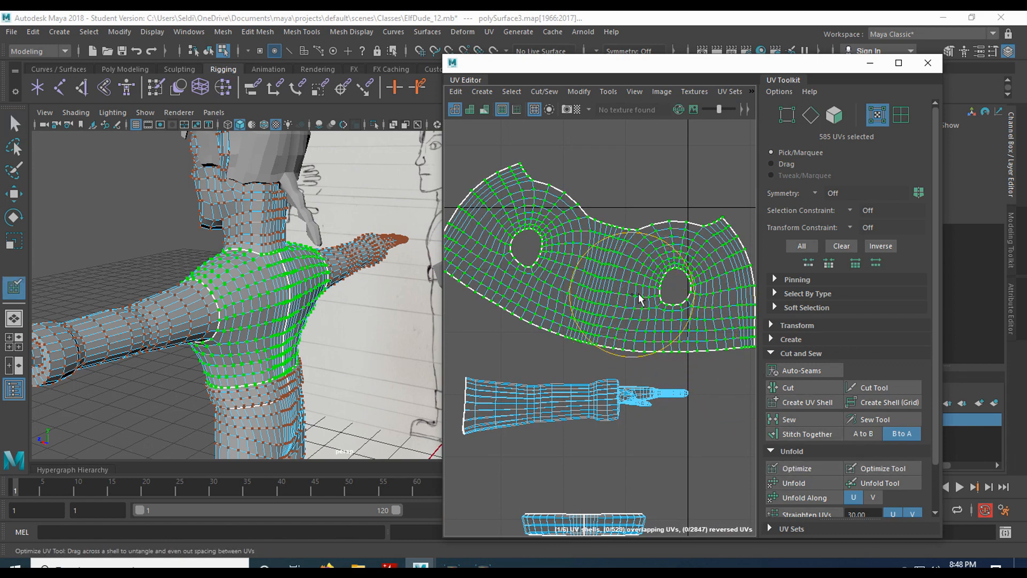
{"action": "mouse_move", "coordinate": [622, 291]}
{"action": "left_mouse_down"}
{"action": "mouse_move", "coordinate": [631, 305]}
{"action": "mouse_move", "coordinate": [626, 298]}
{"action": "mouse_move", "coordinate": [663, 275]}
{"action": "mouse_move", "coordinate": [702, 274]}
{"action": "mouse_move", "coordinate": [690, 289]}
{"action": "mouse_move", "coordinate": [698, 302]}
{"action": "mouse_move", "coordinate": [695, 235]}
{"action": "mouse_move", "coordinate": [546, 209]}
{"action": "mouse_move", "coordinate": [520, 180]}
{"action": "mouse_move", "coordinate": [478, 231]}
{"action": "mouse_move", "coordinate": [495, 267]}
{"action": "mouse_move", "coordinate": [608, 305]}
{"action": "mouse_move", "coordinate": [587, 275]}
{"action": "left_mouse_up"}
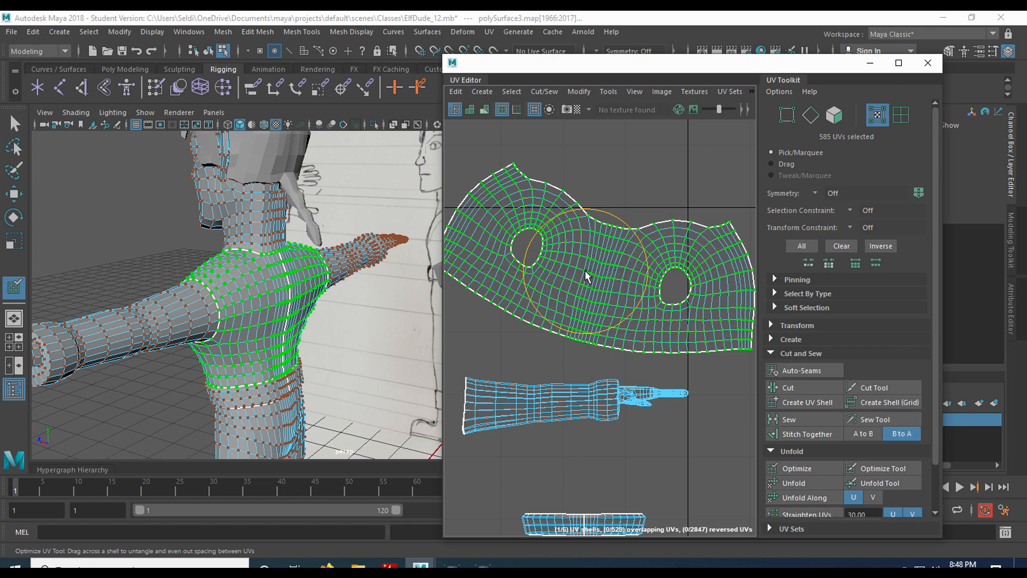
{"action": "key", "text": "ctrl+z"}
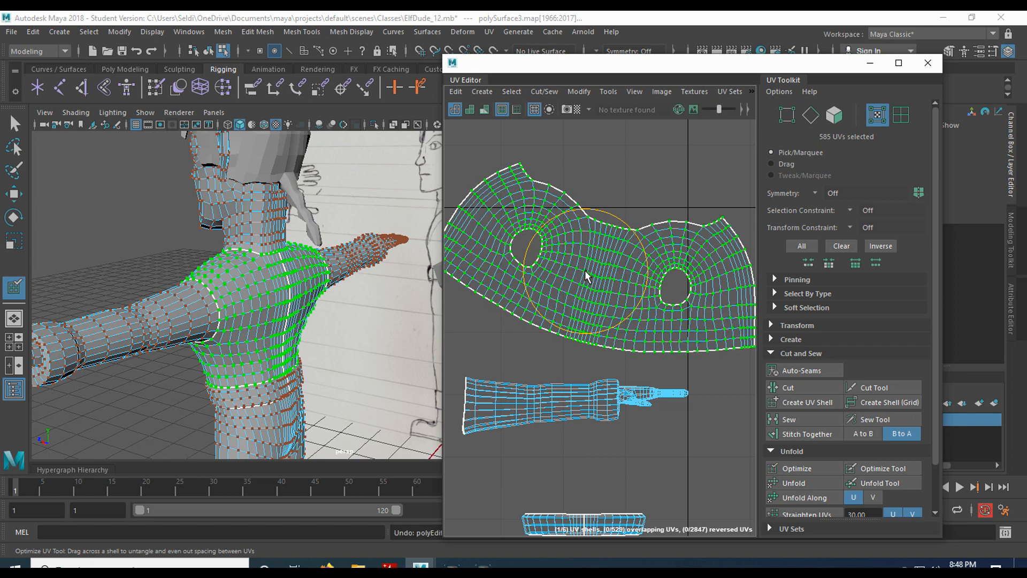
{"action": "key", "text": "ctrl+z"}
{"action": "key", "text": "q"}
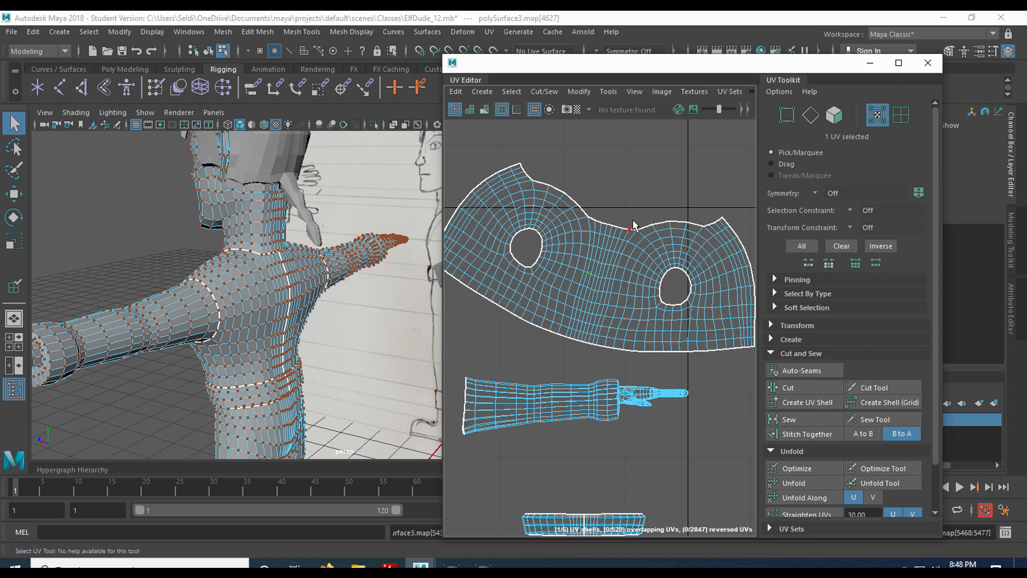
Move the torso UV shell up and to the right.
{"action": "scroll", "coordinate": [628, 206], "scroll_direction": "down", "scroll_amount": 4}
{"action": "double_click", "coordinate": [627, 246]}
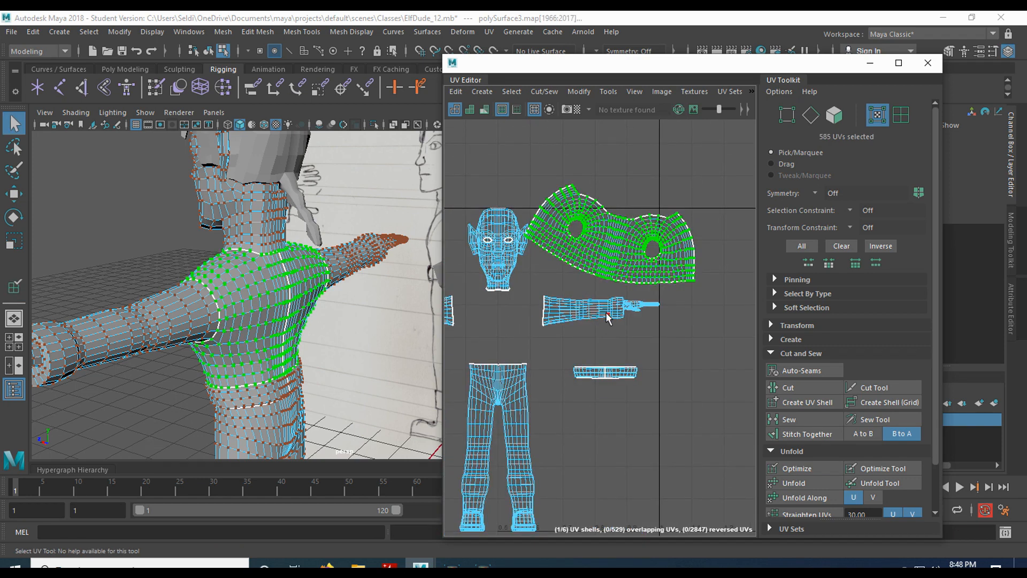
{"action": "key", "text": "w"}
{"action": "left_click_drag", "start_coordinate": [610, 238], "coordinate": [660, 191]}
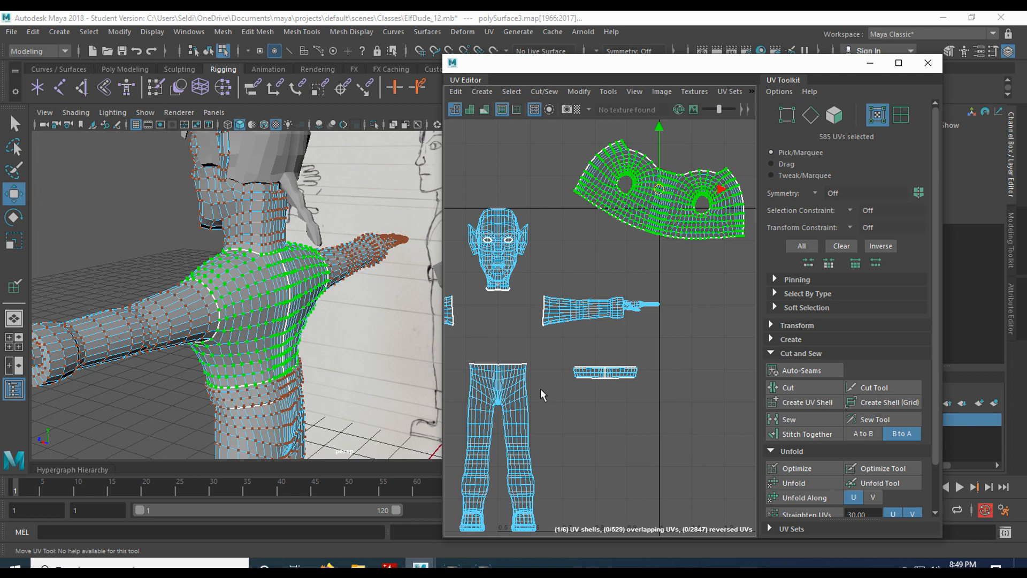
Unfold the waist shell into a curved strip, place it just below the torso, and optimize it.
{"action": "left_click", "coordinate": [598, 374]}
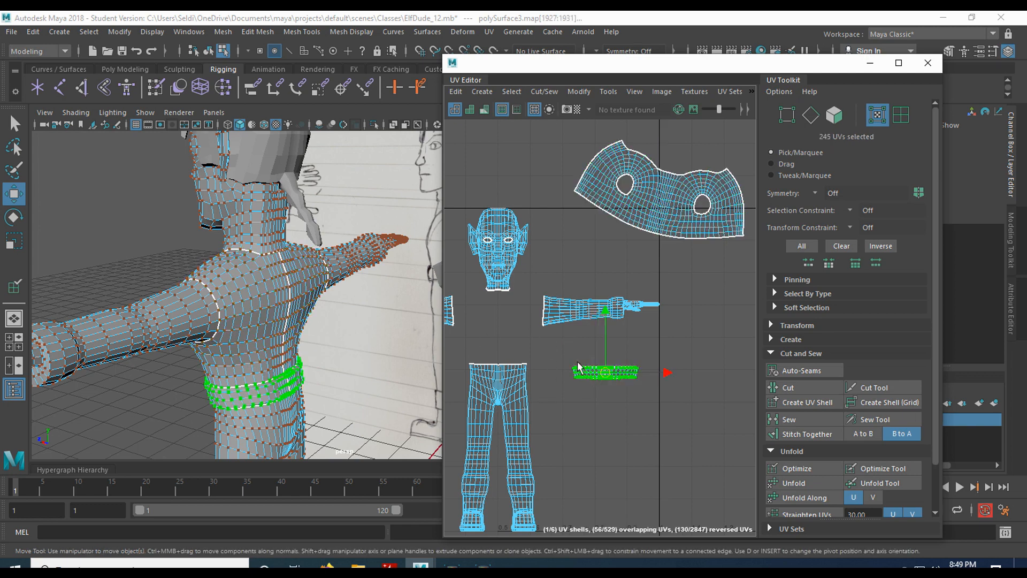
{"action": "left_click", "coordinate": [797, 485]}
{"action": "left_click_drag", "start_coordinate": [628, 377], "coordinate": [652, 264]}
{"action": "scroll", "coordinate": [680, 332], "scroll_direction": "up", "scroll_amount": 3}
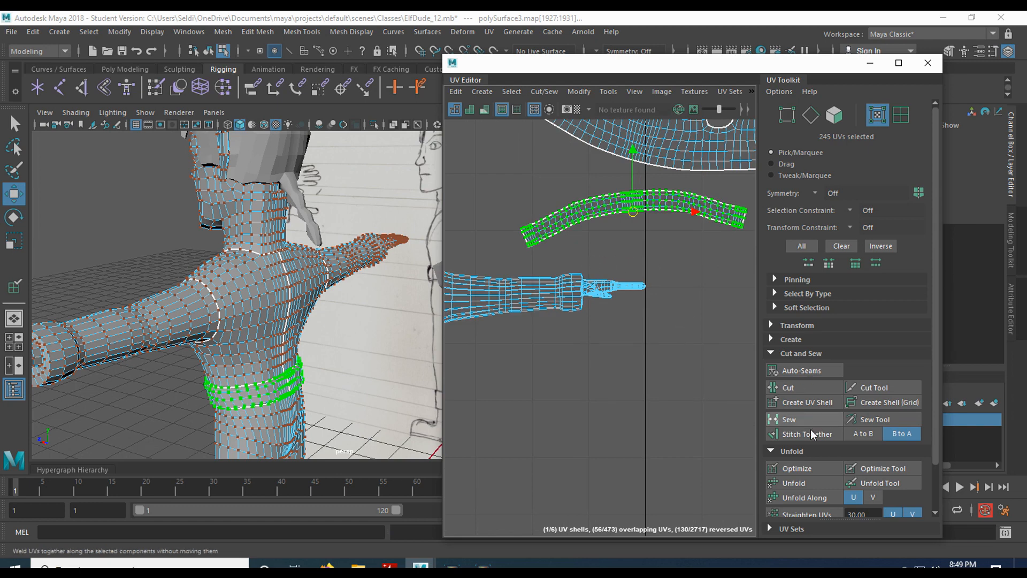
{"action": "left_click", "coordinate": [801, 469]}
{"action": "left_click", "coordinate": [645, 270]}
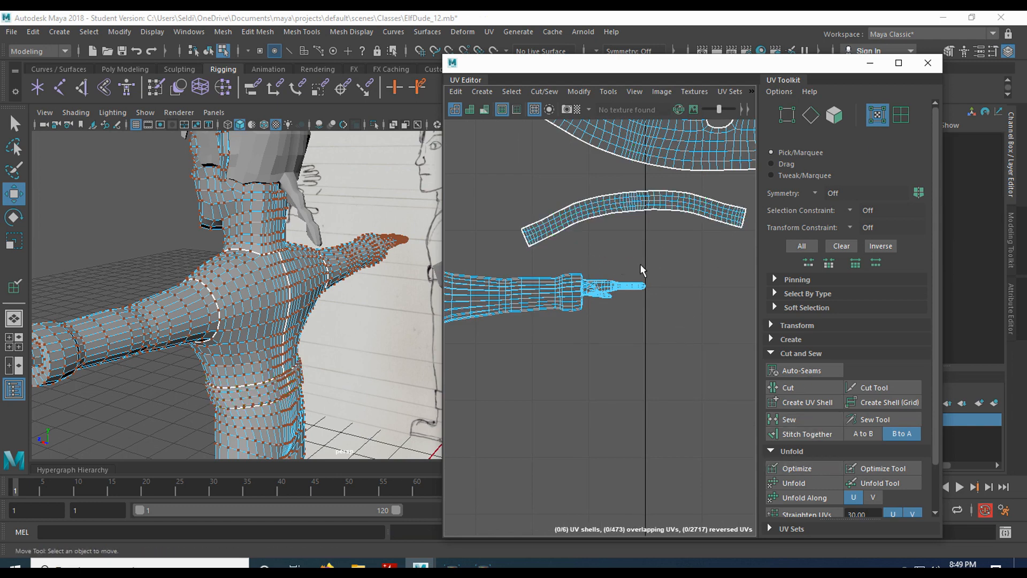
{"action": "key", "text": "a"}
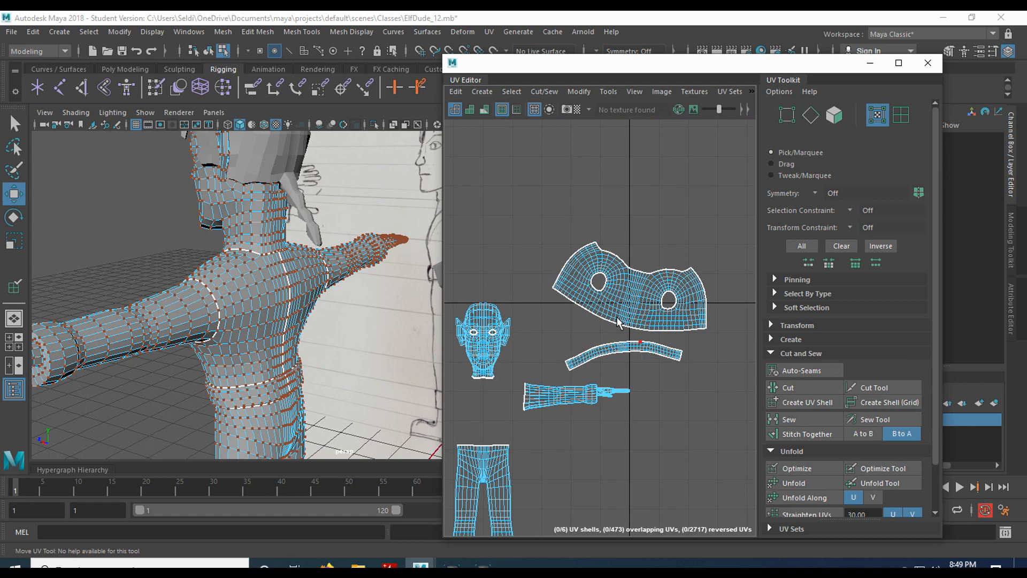